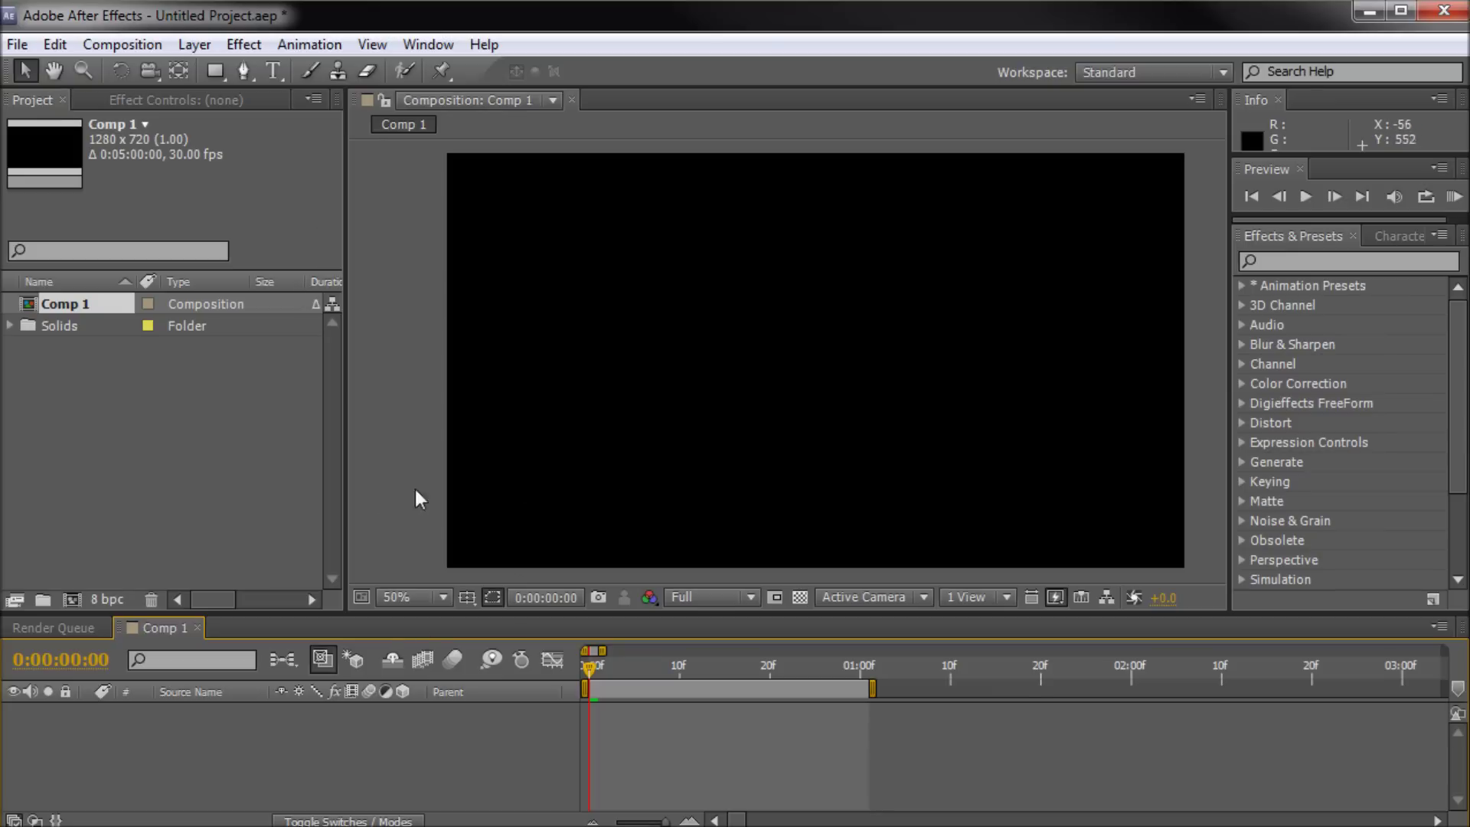
Add a new blue solid layer and shrink it to a small square
click(201, 46)
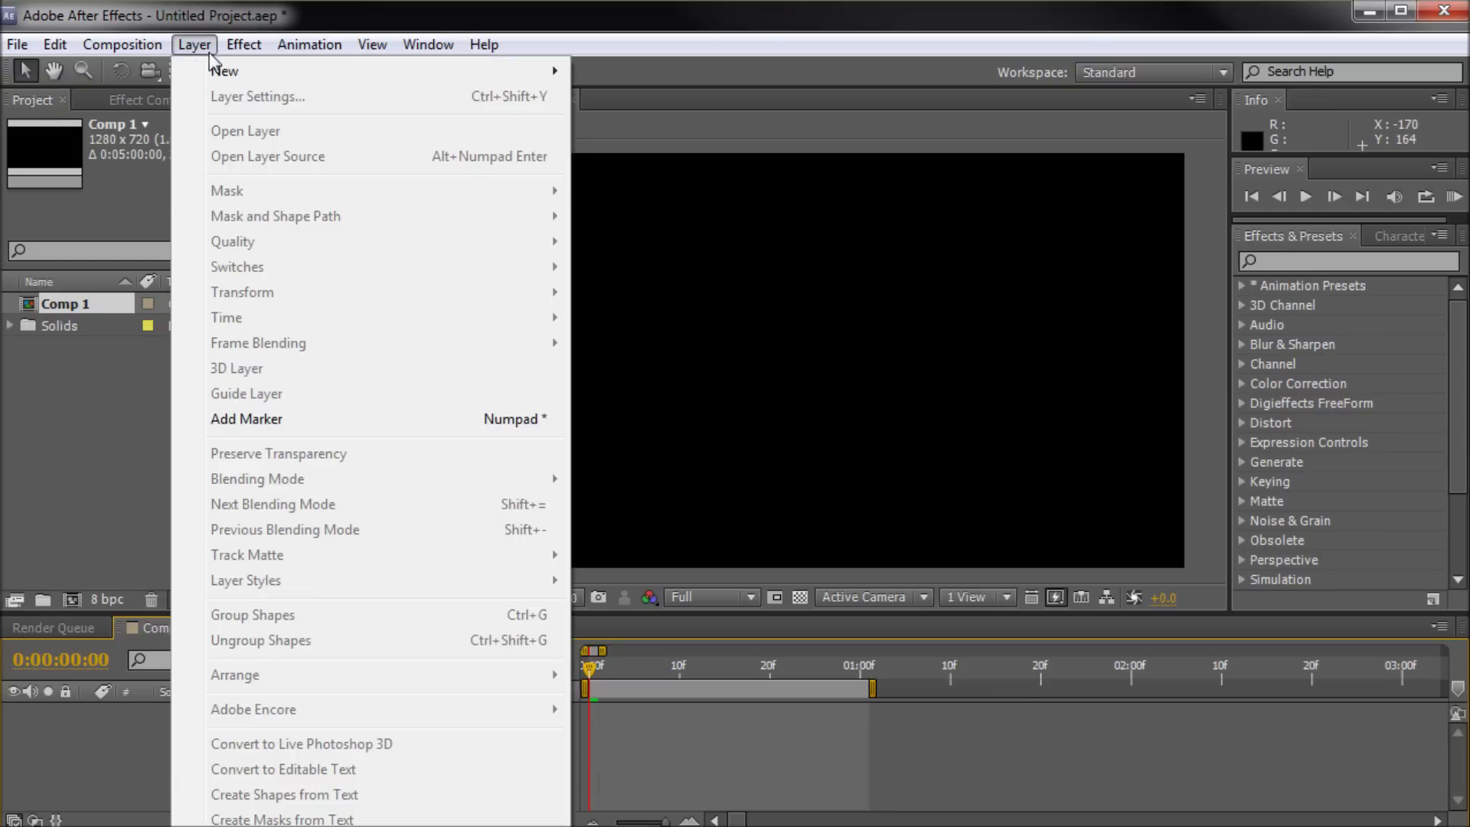
mouse_move(252, 73)
click(719, 97)
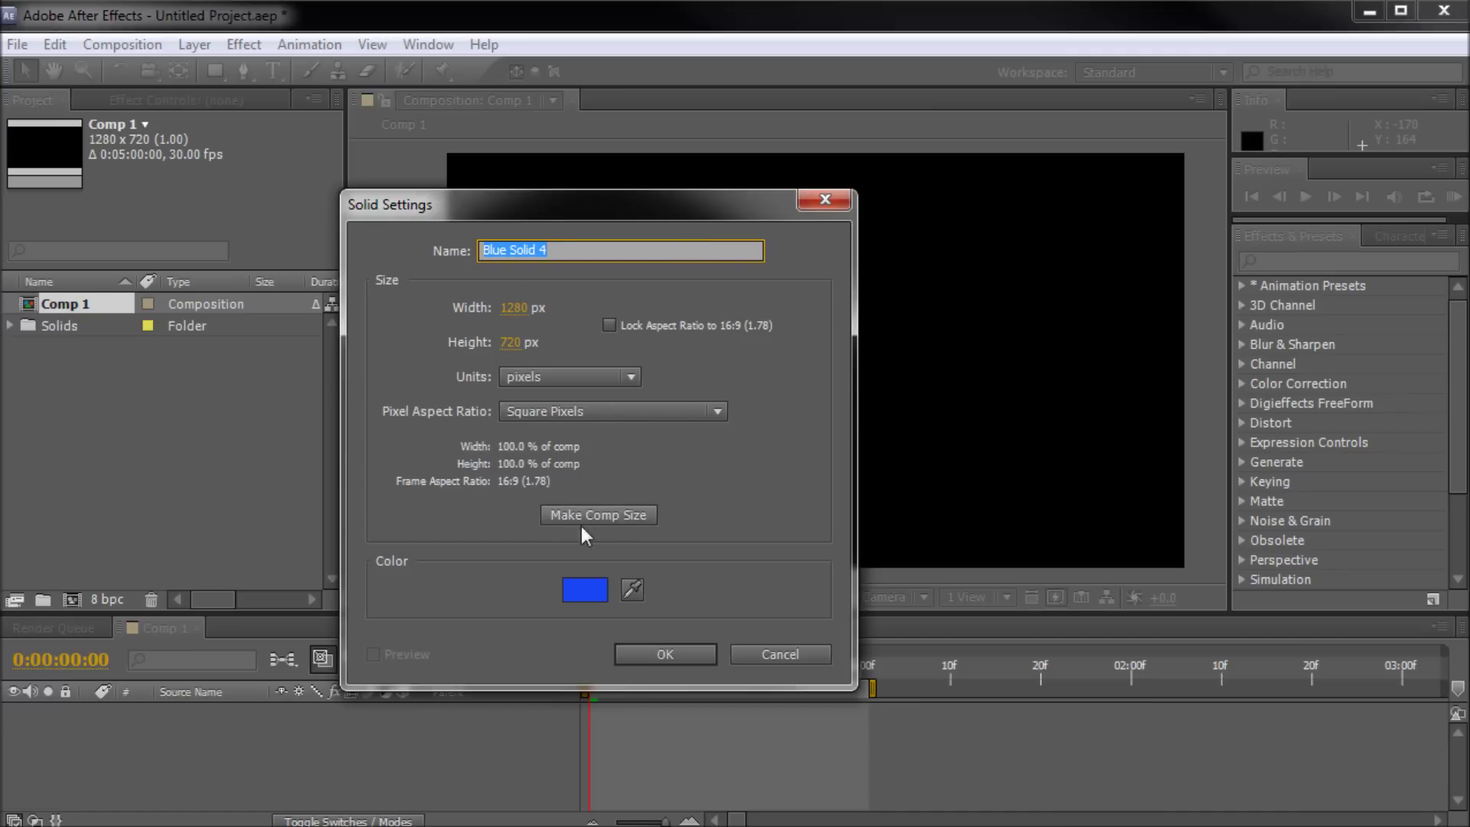
click(661, 655)
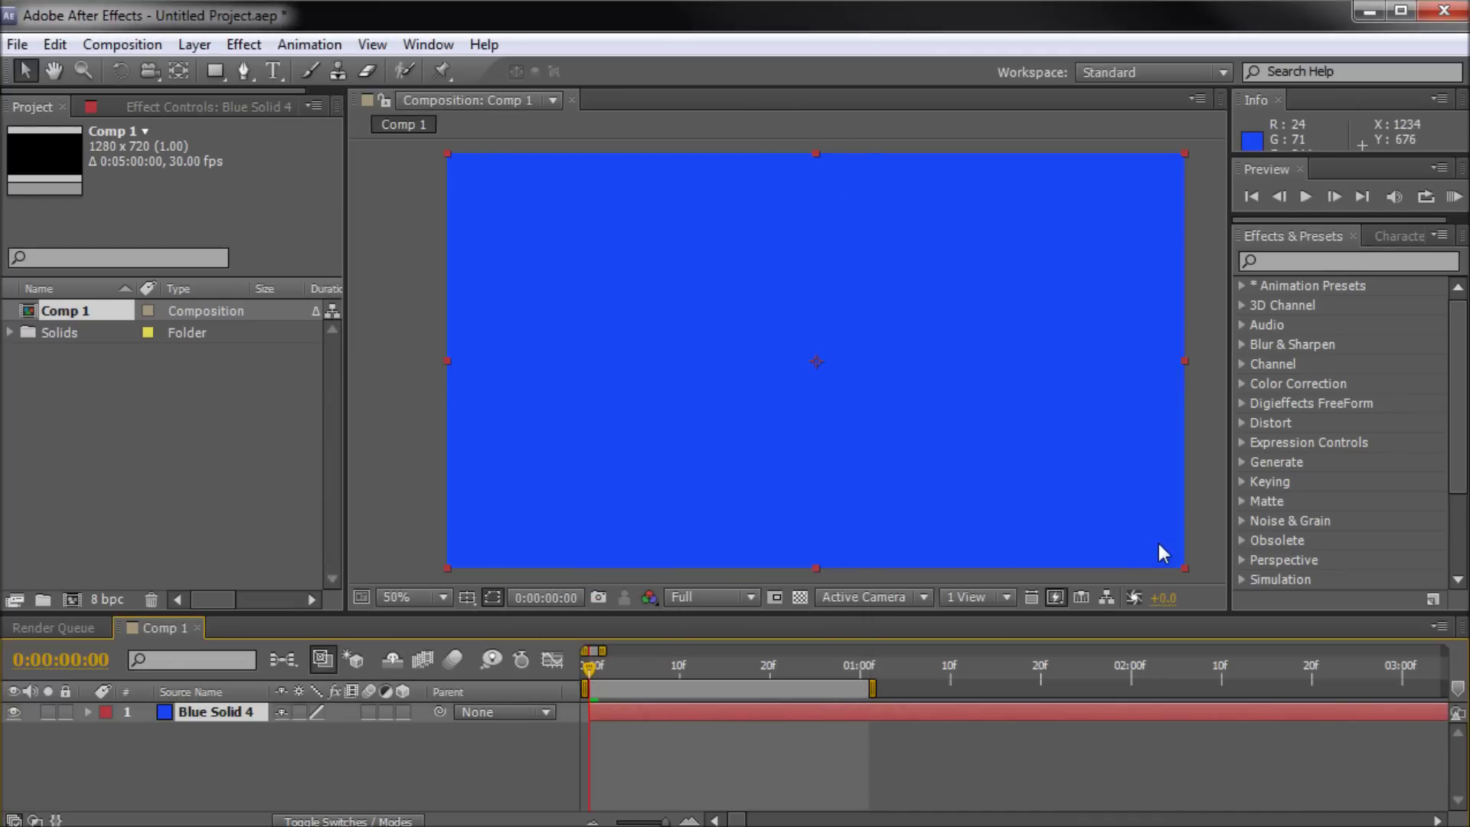
drag(1183, 564, 561, 386)
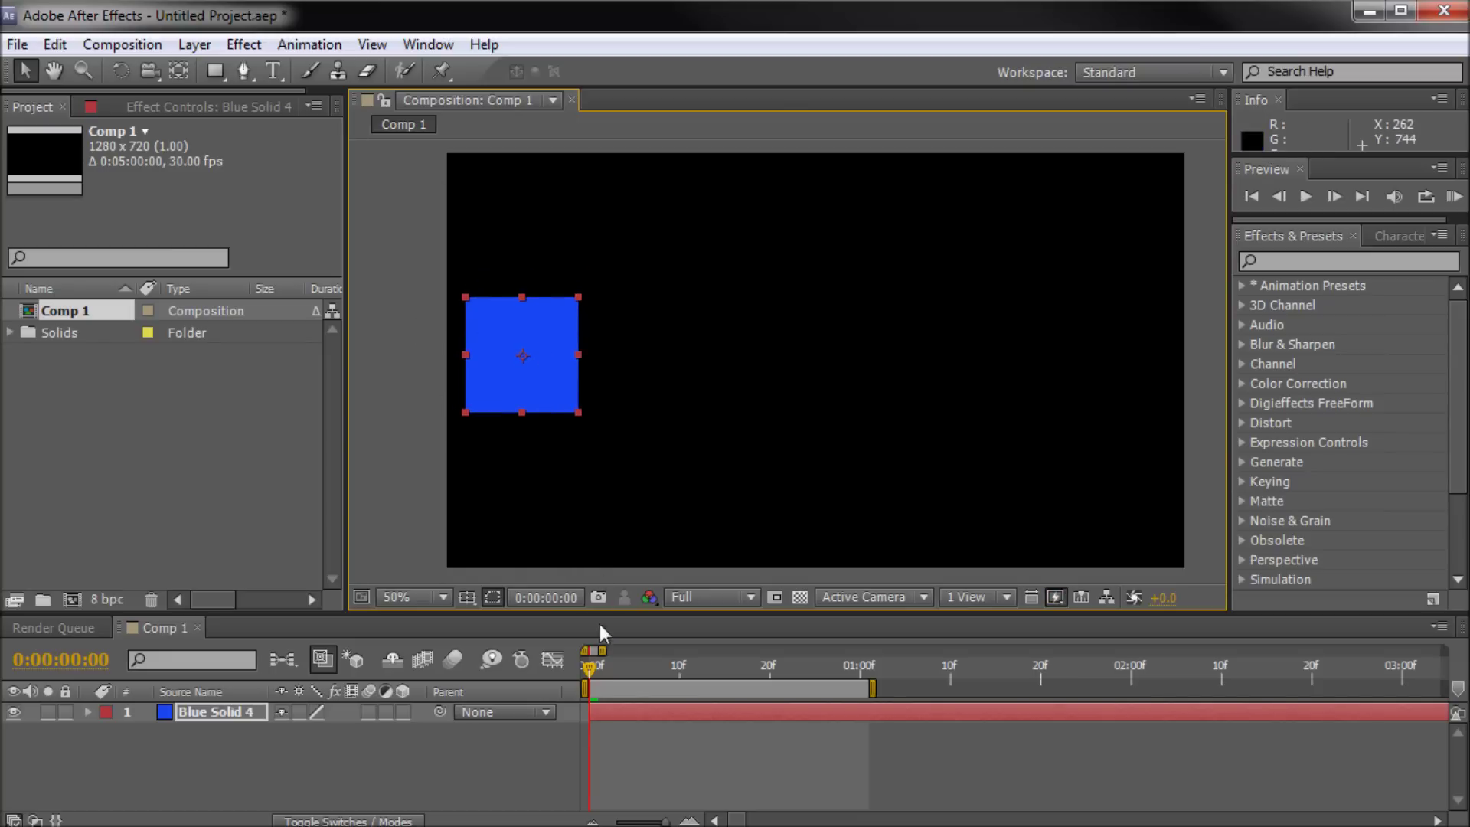
Move the blue square lower, toward the lower left of the frame
mouse_move(585, 670)
mouse_down()
mouse_move(671, 669)
mouse_move(587, 669)
mouse_up()
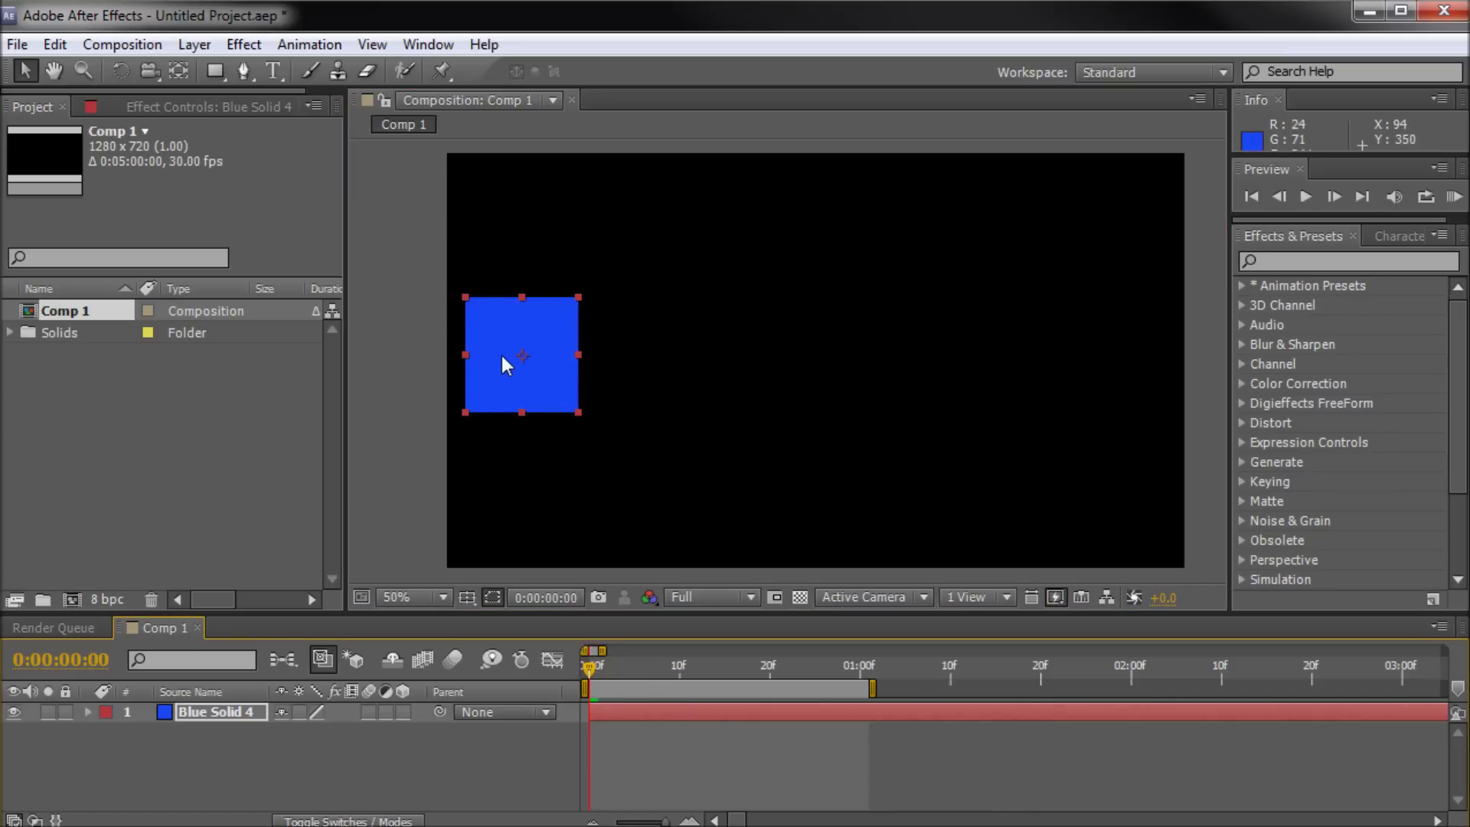
click(396, 369)
click(529, 327)
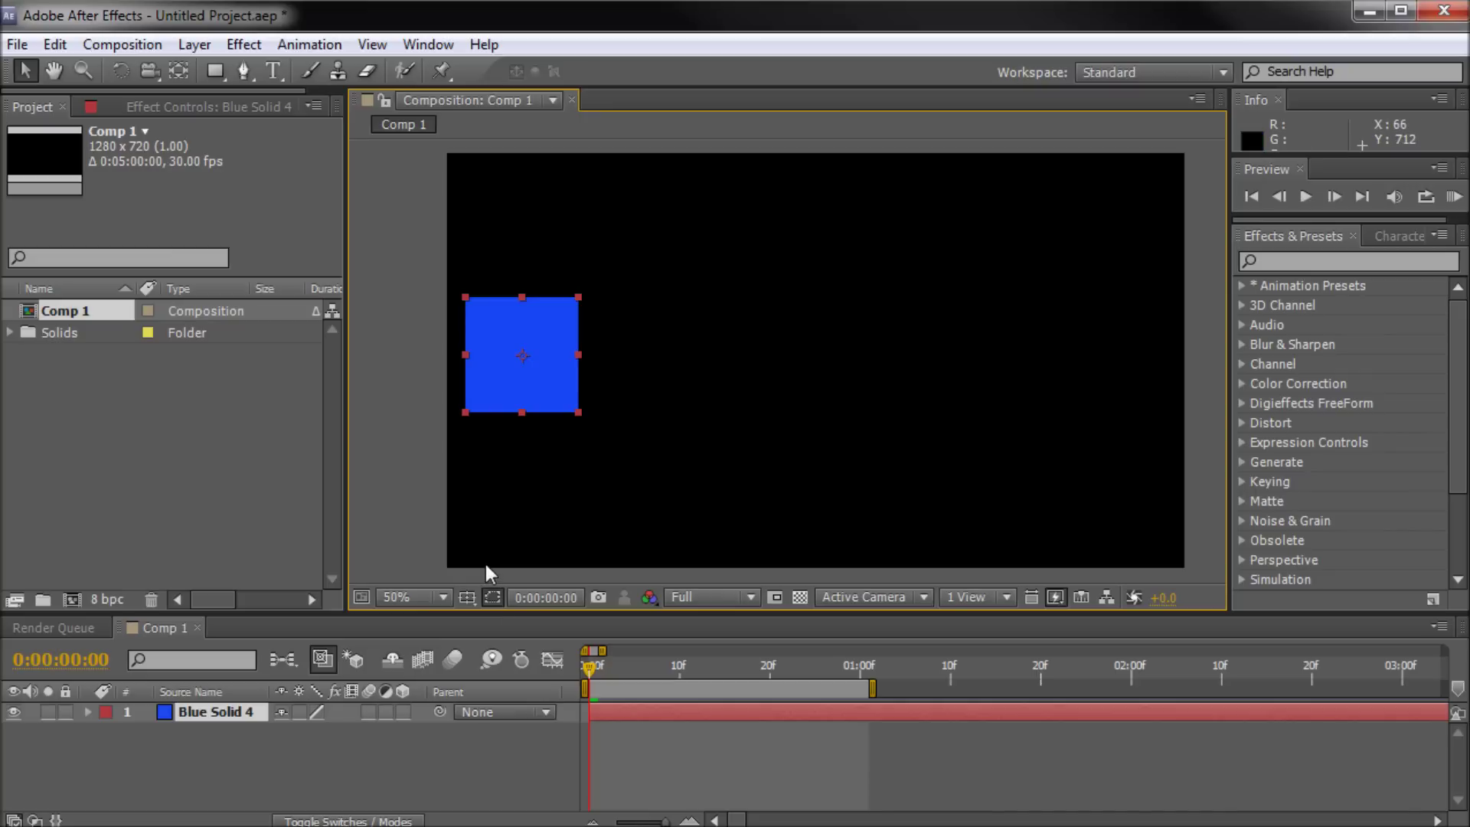
drag(507, 367, 512, 468)
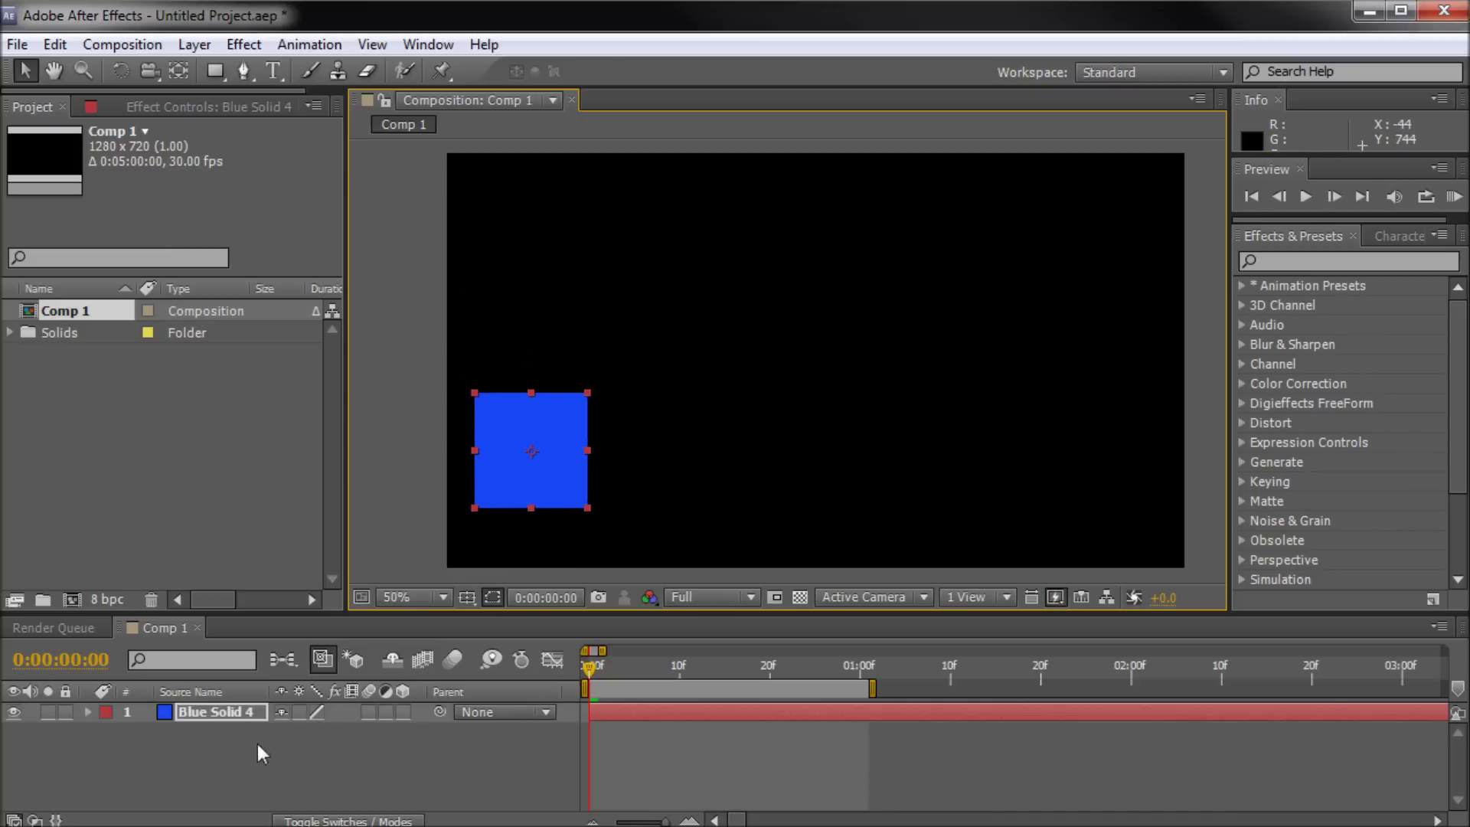
Keyframe the square's Position at 0:00 (x 146) and at 1:00 (x 1128)
key(p)
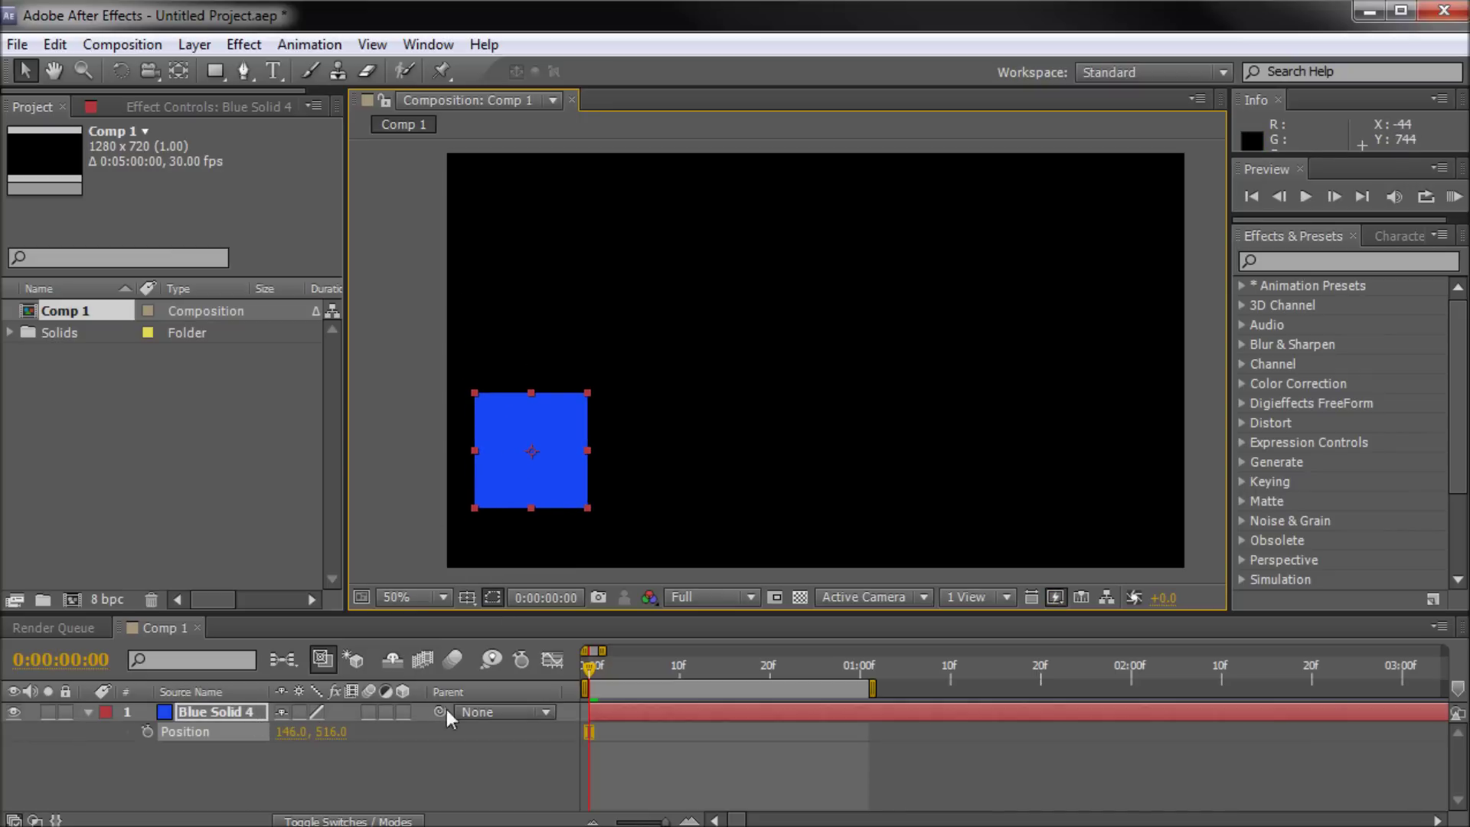
click(147, 732)
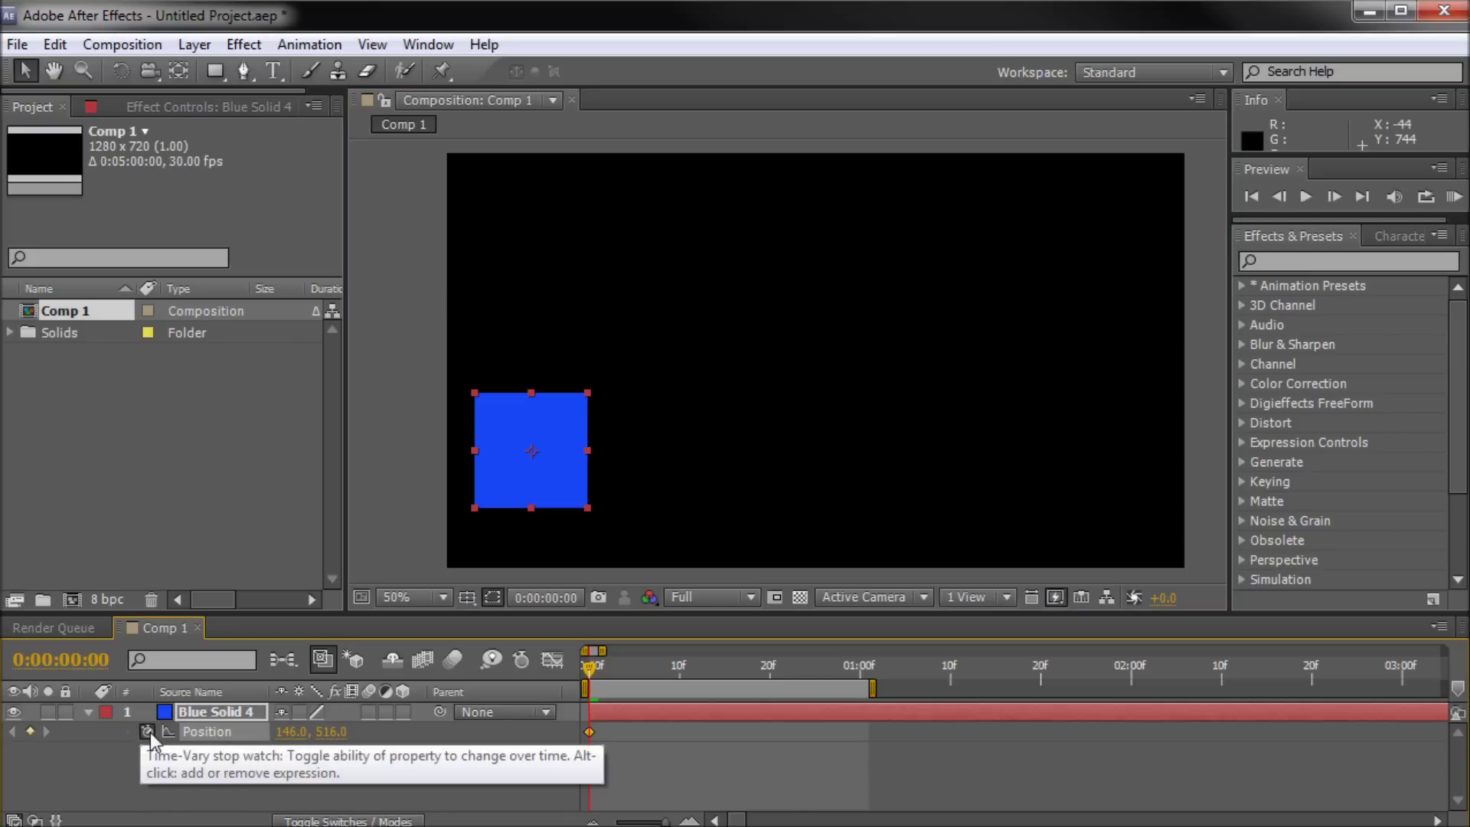
drag(588, 672, 863, 692)
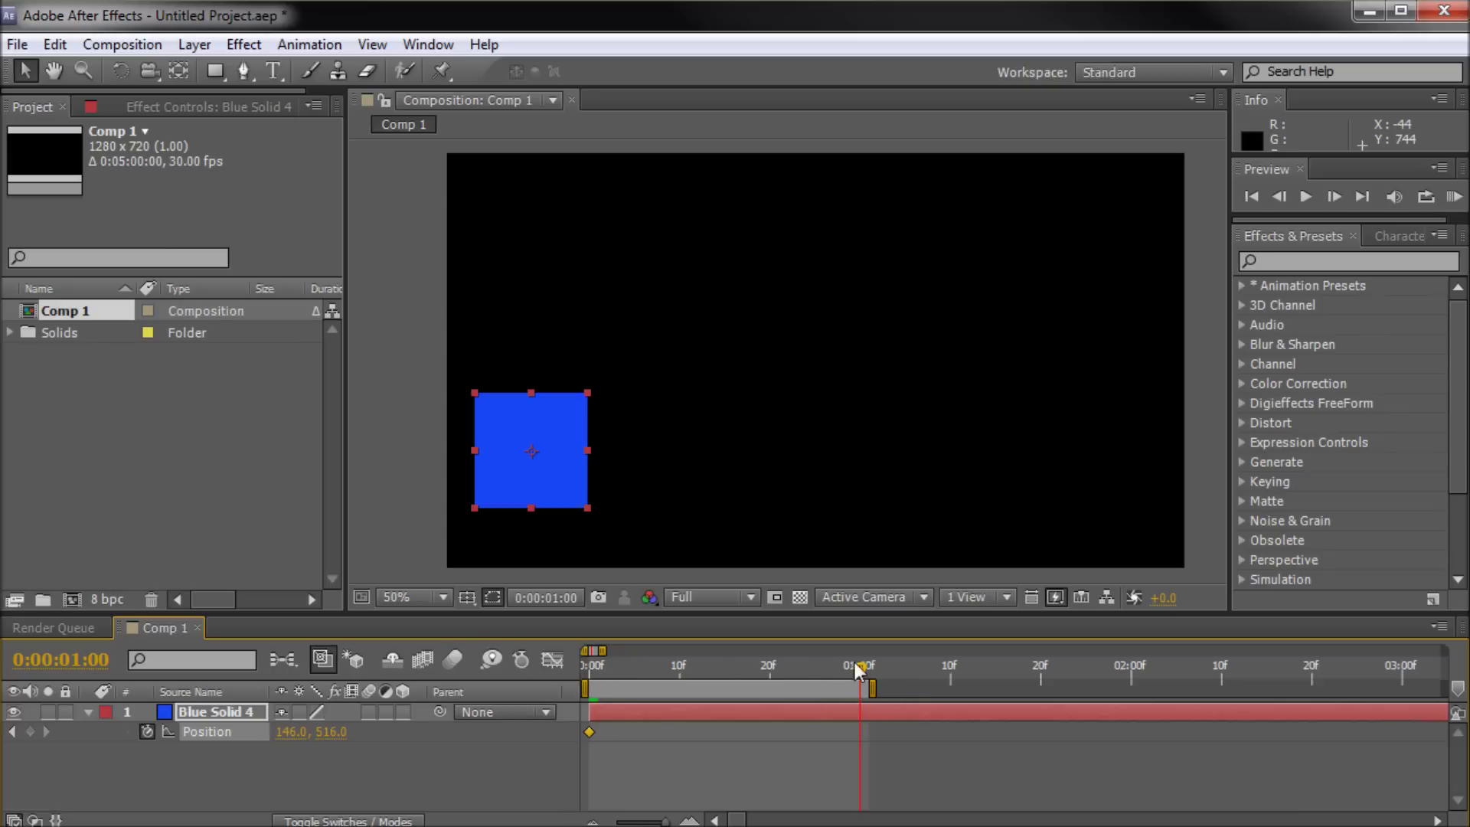
mouse_move(859, 675)
mouse_down()
mouse_move(830, 673)
mouse_move(860, 672)
mouse_up()
drag(513, 471, 1078, 474)
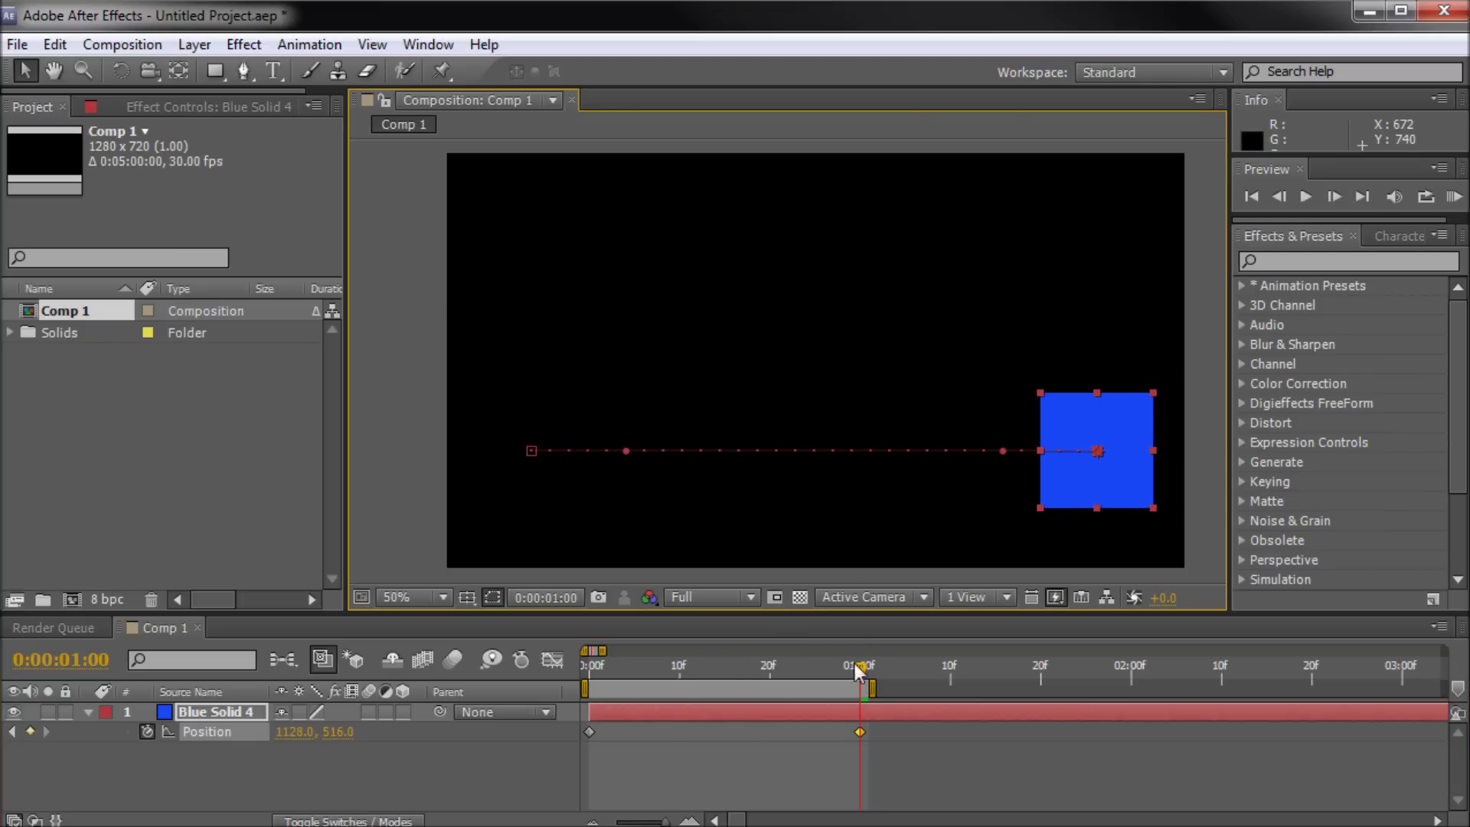
Preview the sliding square and return to frame 0
click(861, 732)
drag(859, 666, 712, 652)
key(space)
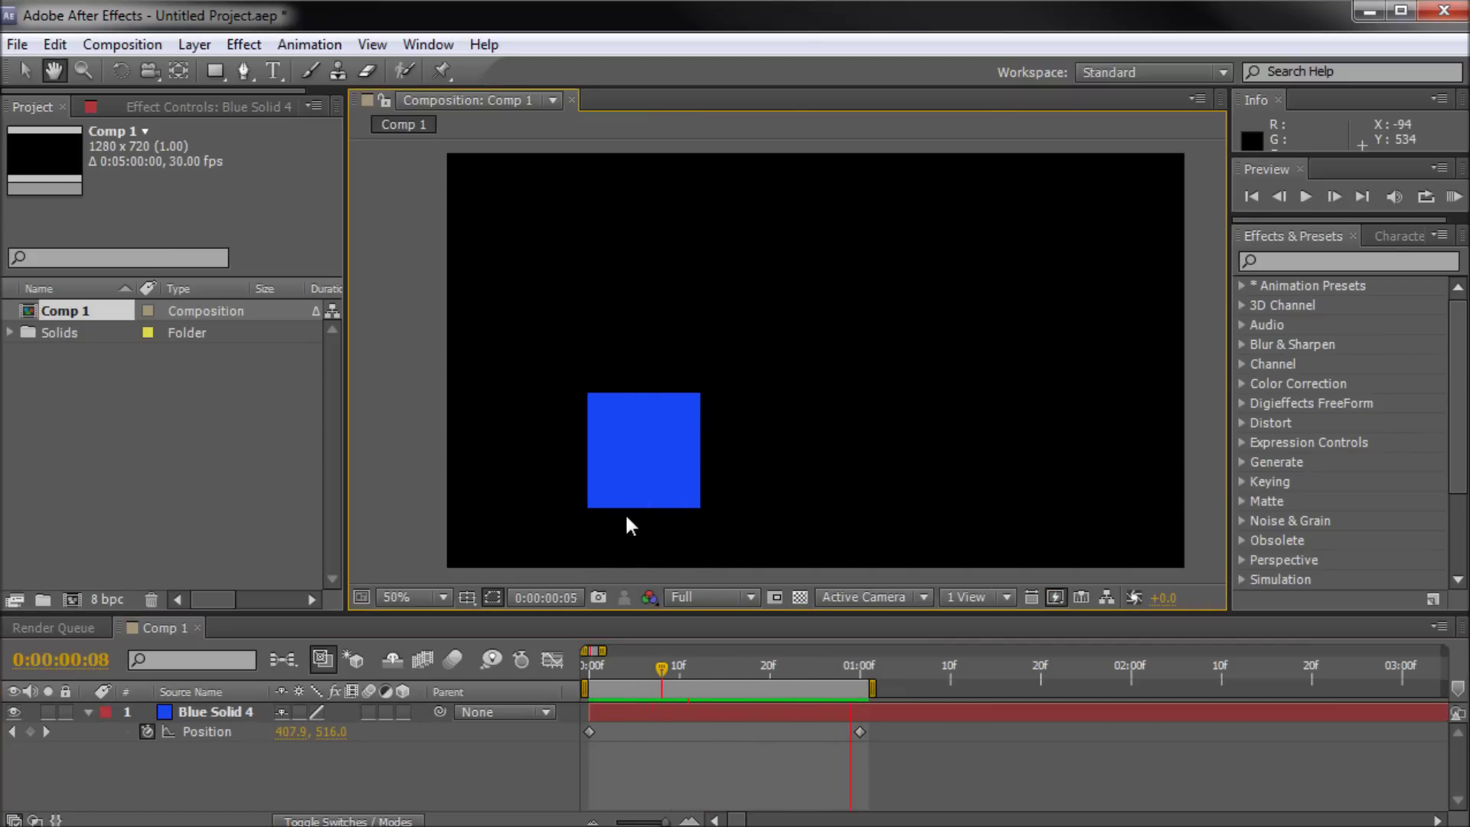
drag(778, 668, 589, 669)
click(610, 714)
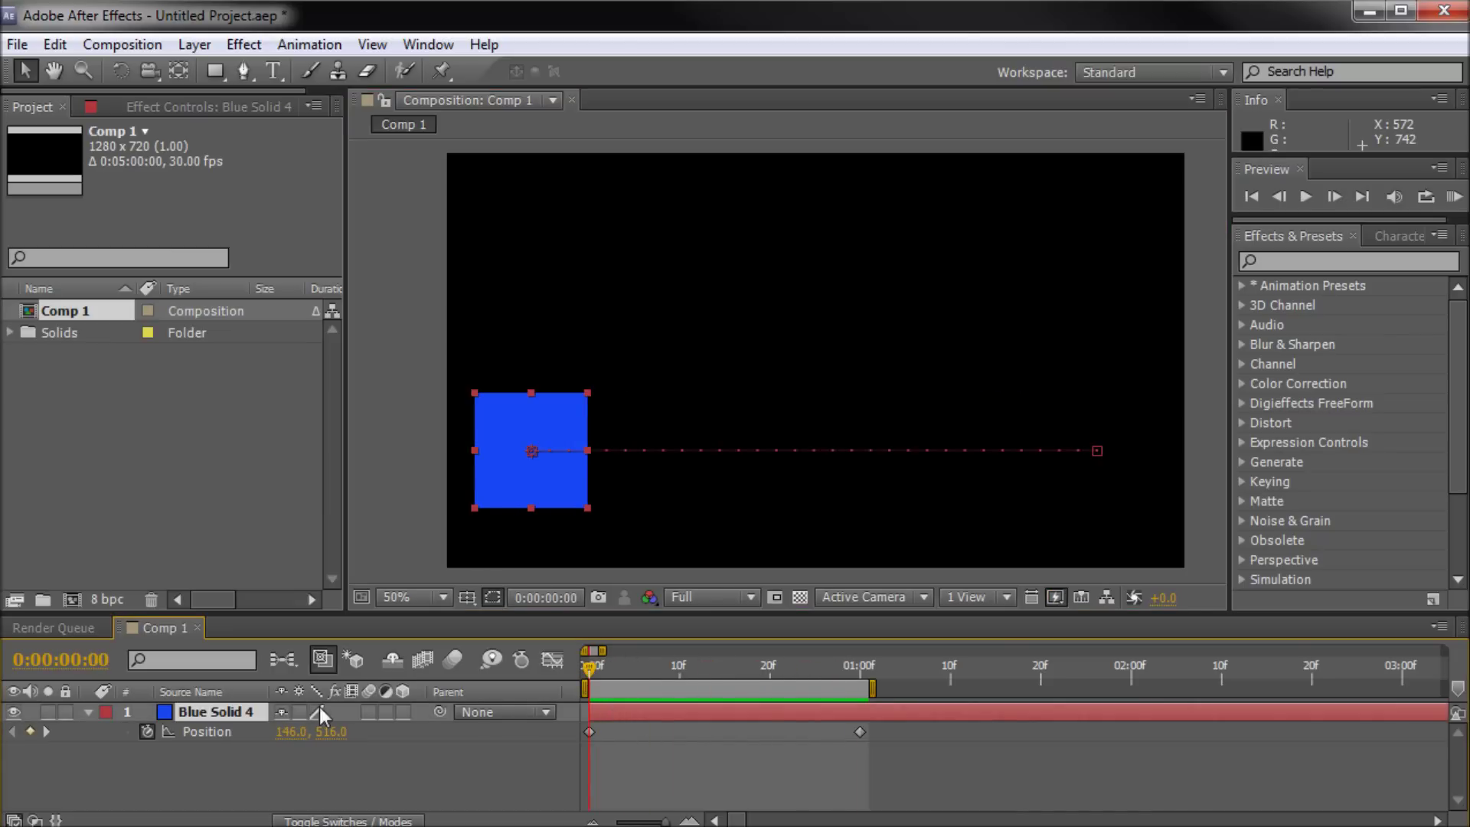
Duplicate the animated square and raise the copy's whole motion path to y 240
key(ctrl+d)
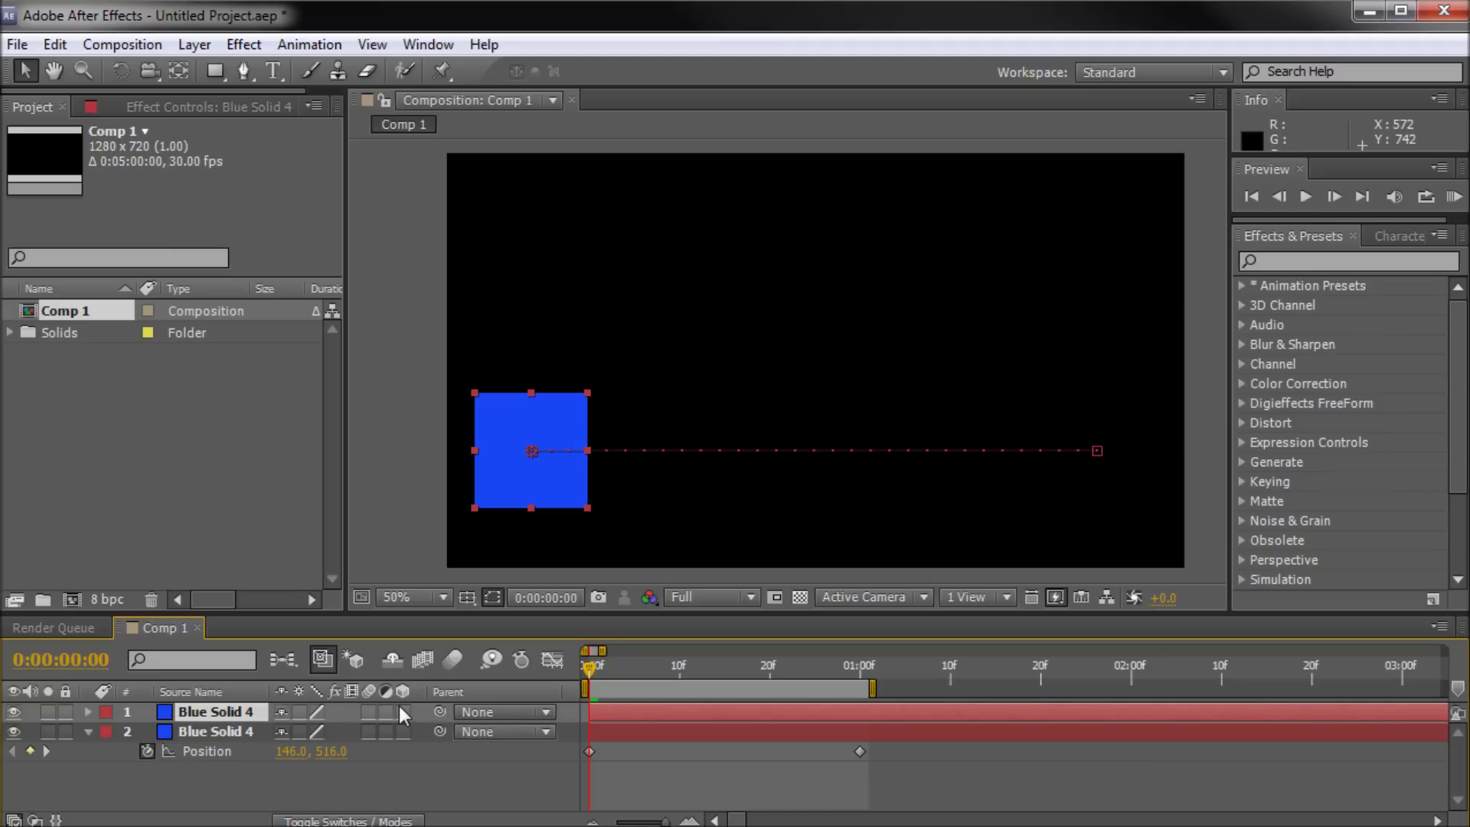
key(p)
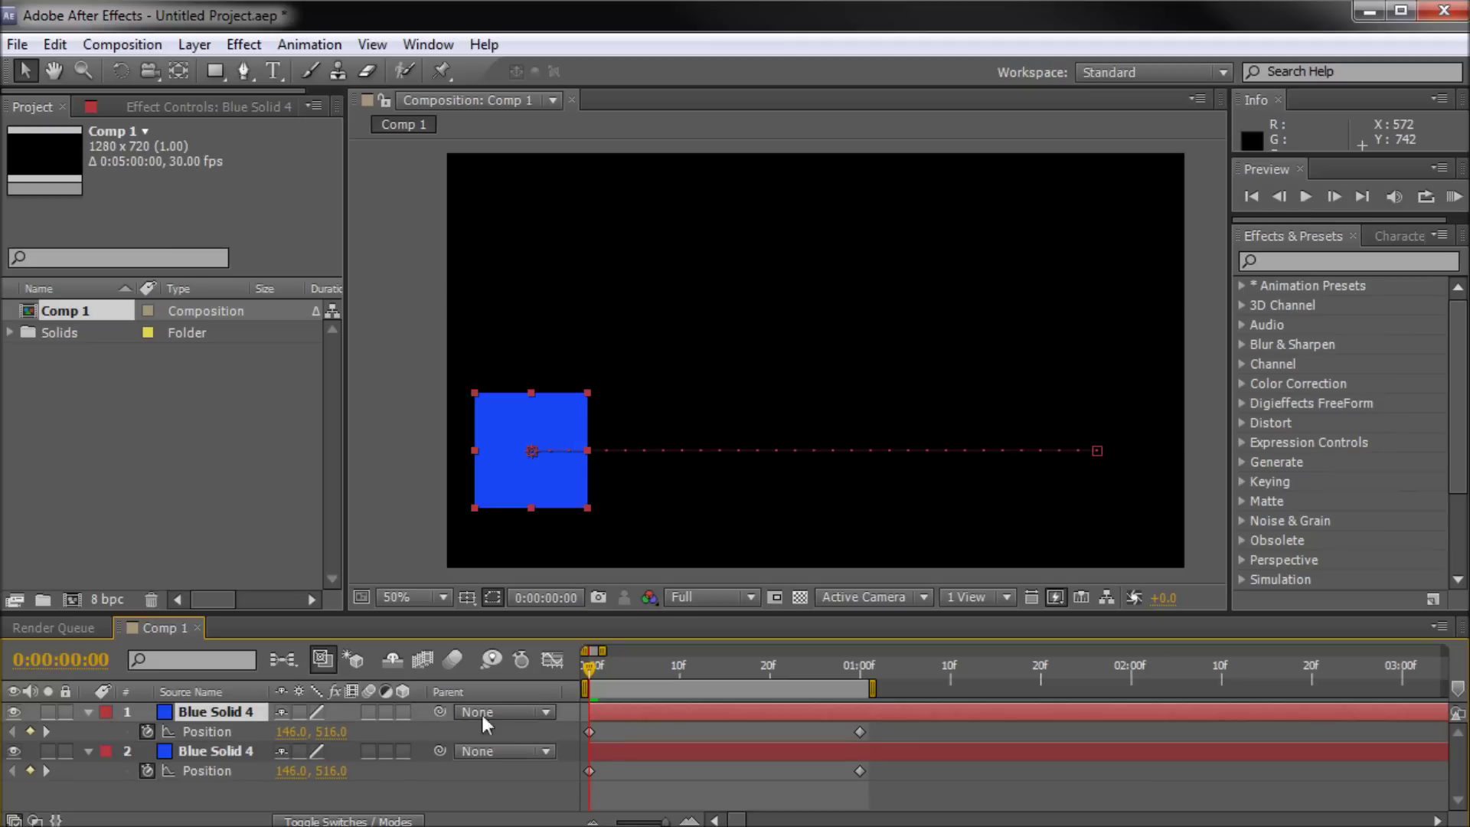
drag(932, 726, 582, 754)
drag(1099, 453, 1110, 297)
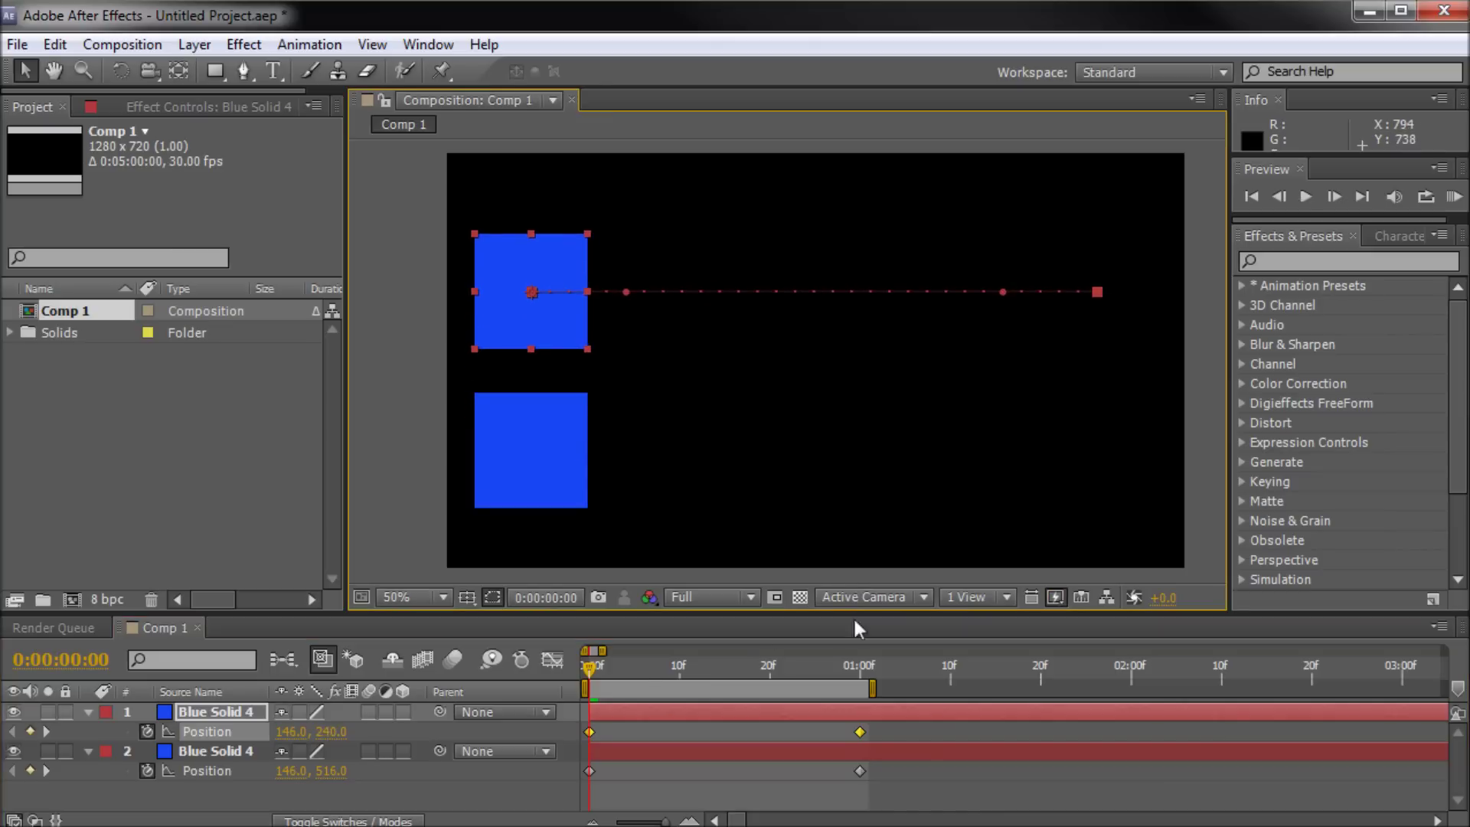
Scrub a few frames to check both squares sliding, then return to frame 0
mouse_move(592, 674)
mouse_down()
mouse_move(850, 673)
mouse_move(545, 674)
mouse_move(716, 673)
mouse_move(567, 673)
mouse_up()
click(536, 449)
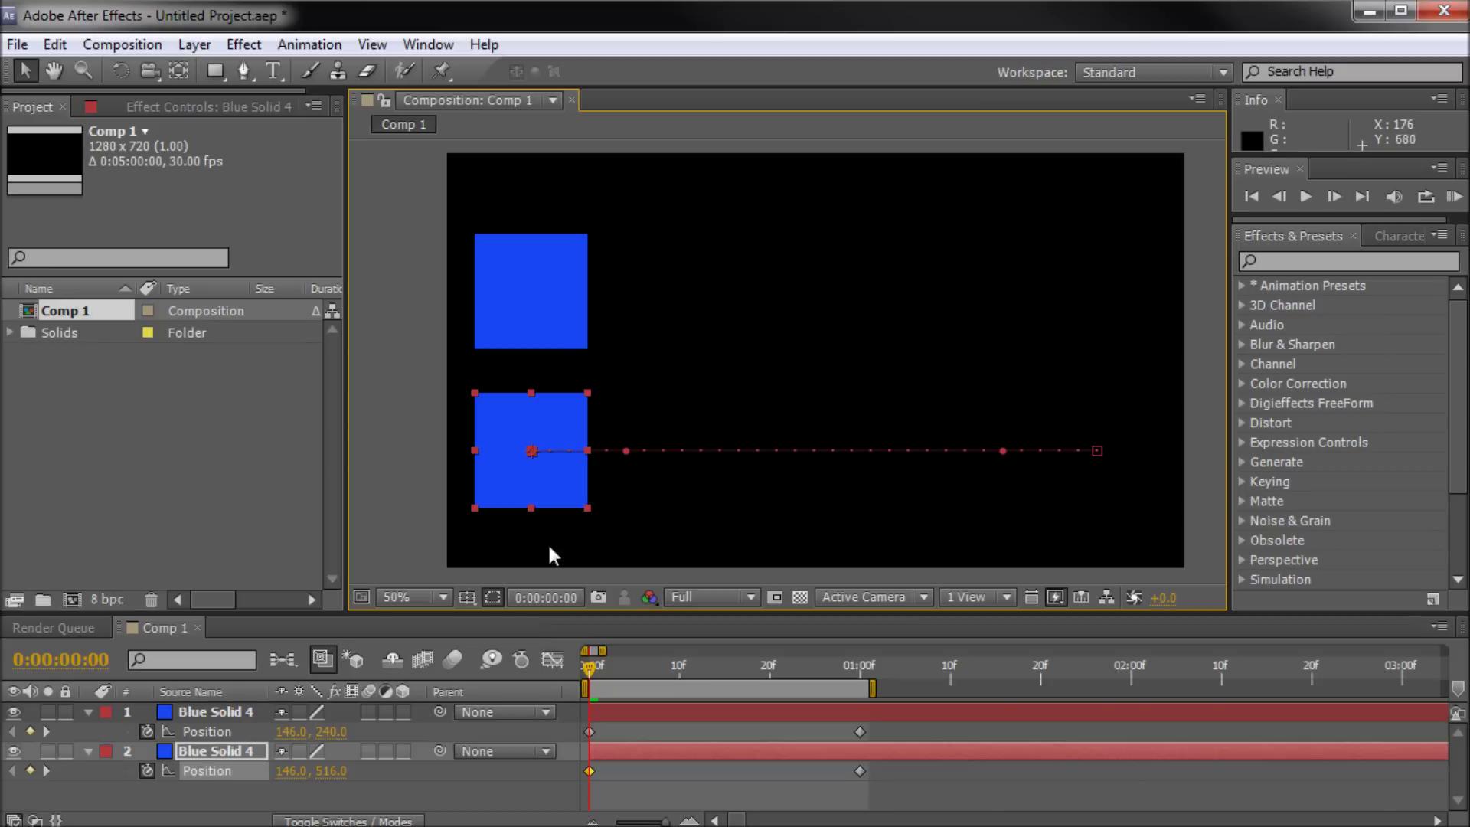
mouse_move(588, 668)
mouse_down()
mouse_move(604, 666)
mouse_move(585, 668)
mouse_up()
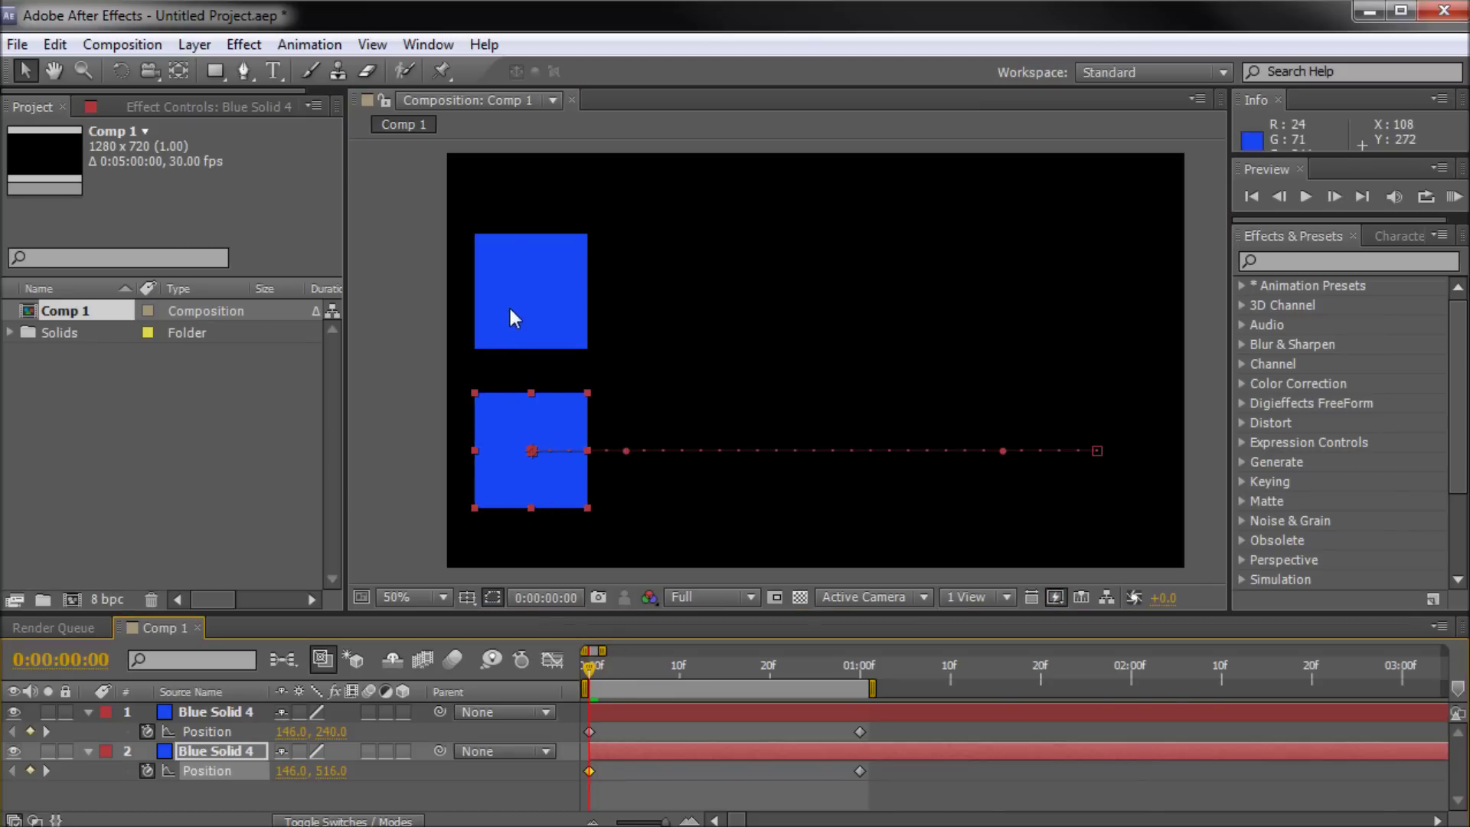
click(415, 358)
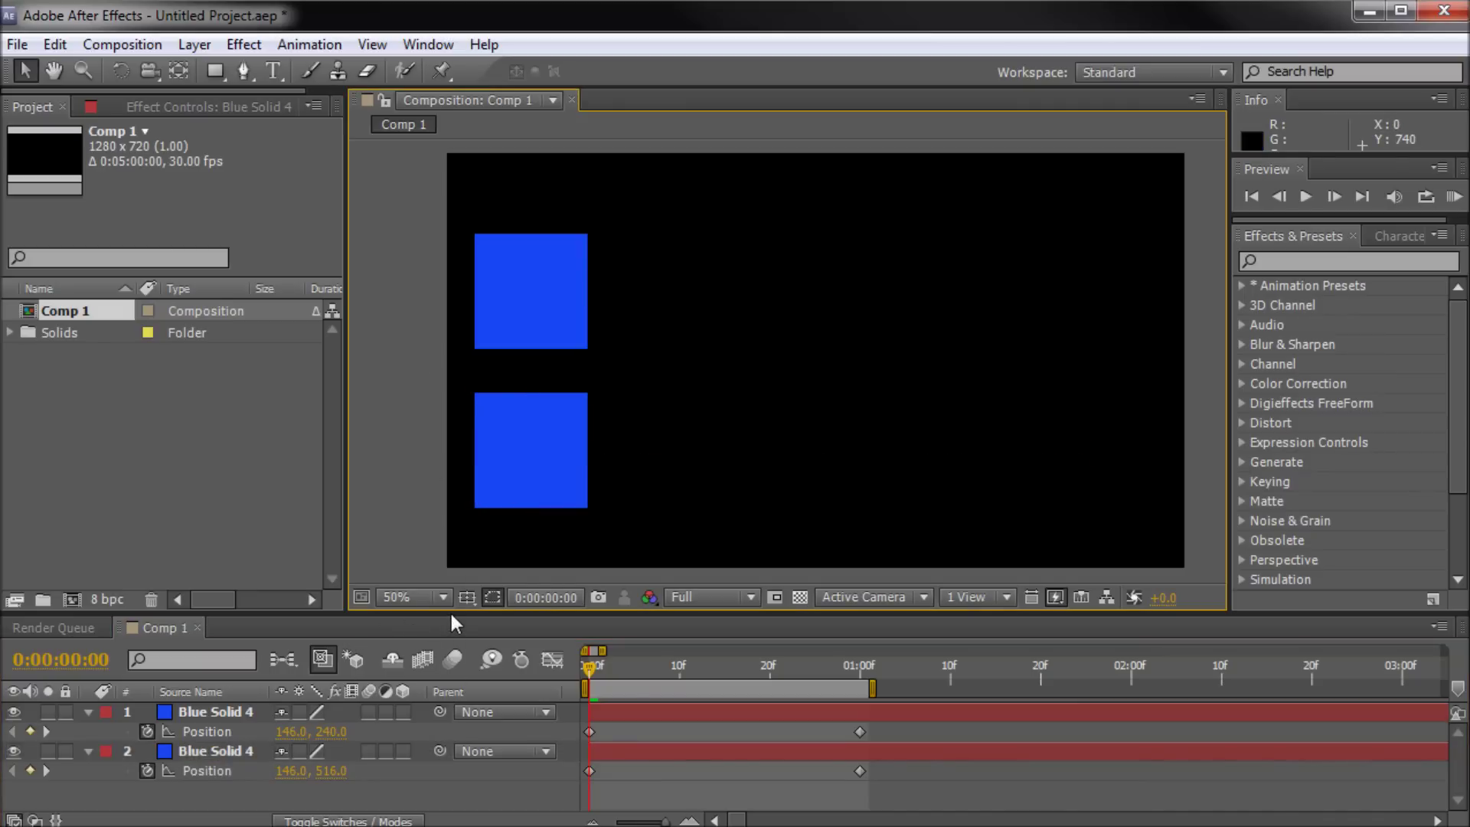
drag(452, 624, 469, 197)
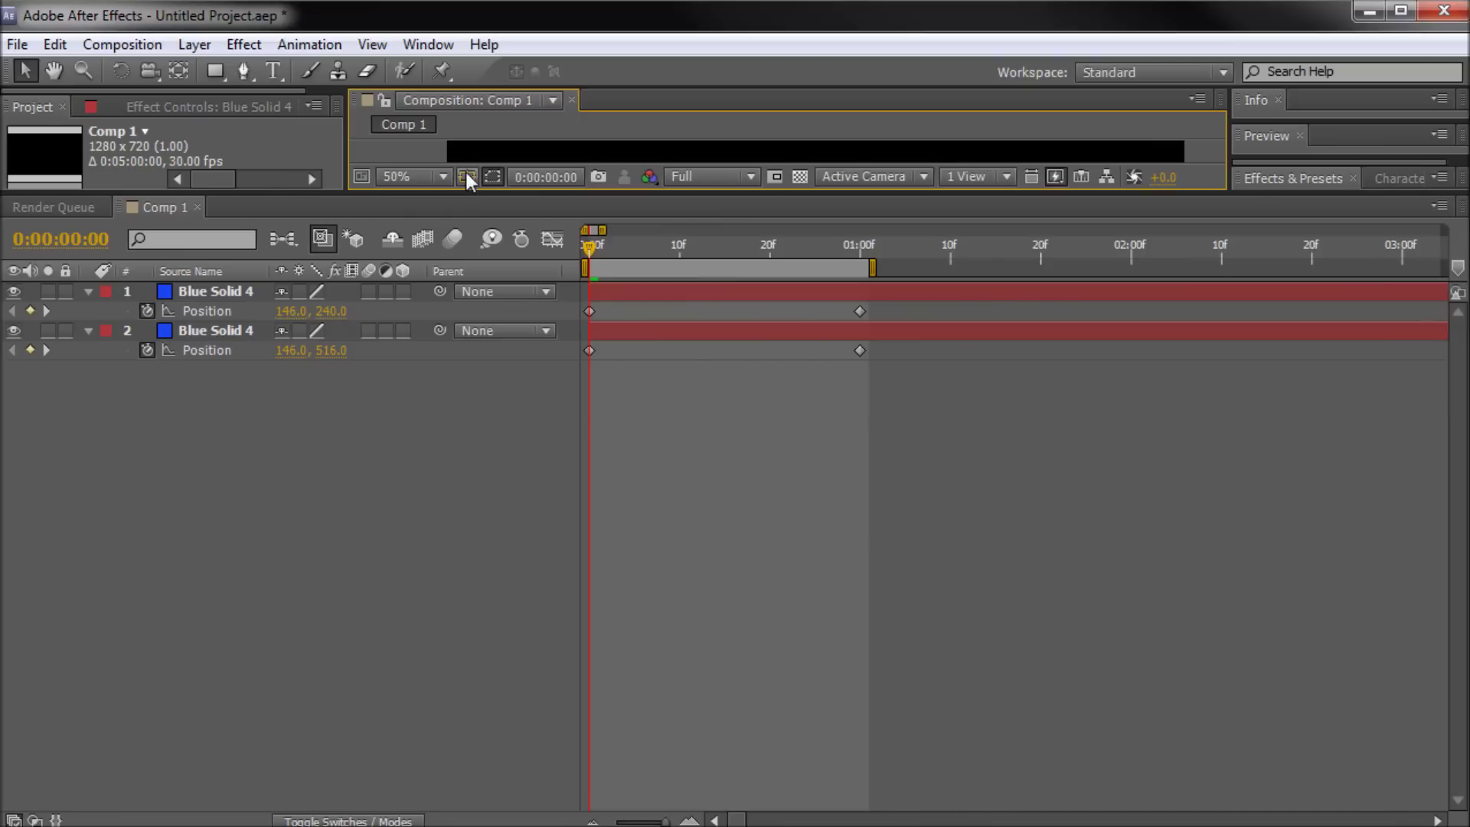
click(609, 507)
right_click(590, 311)
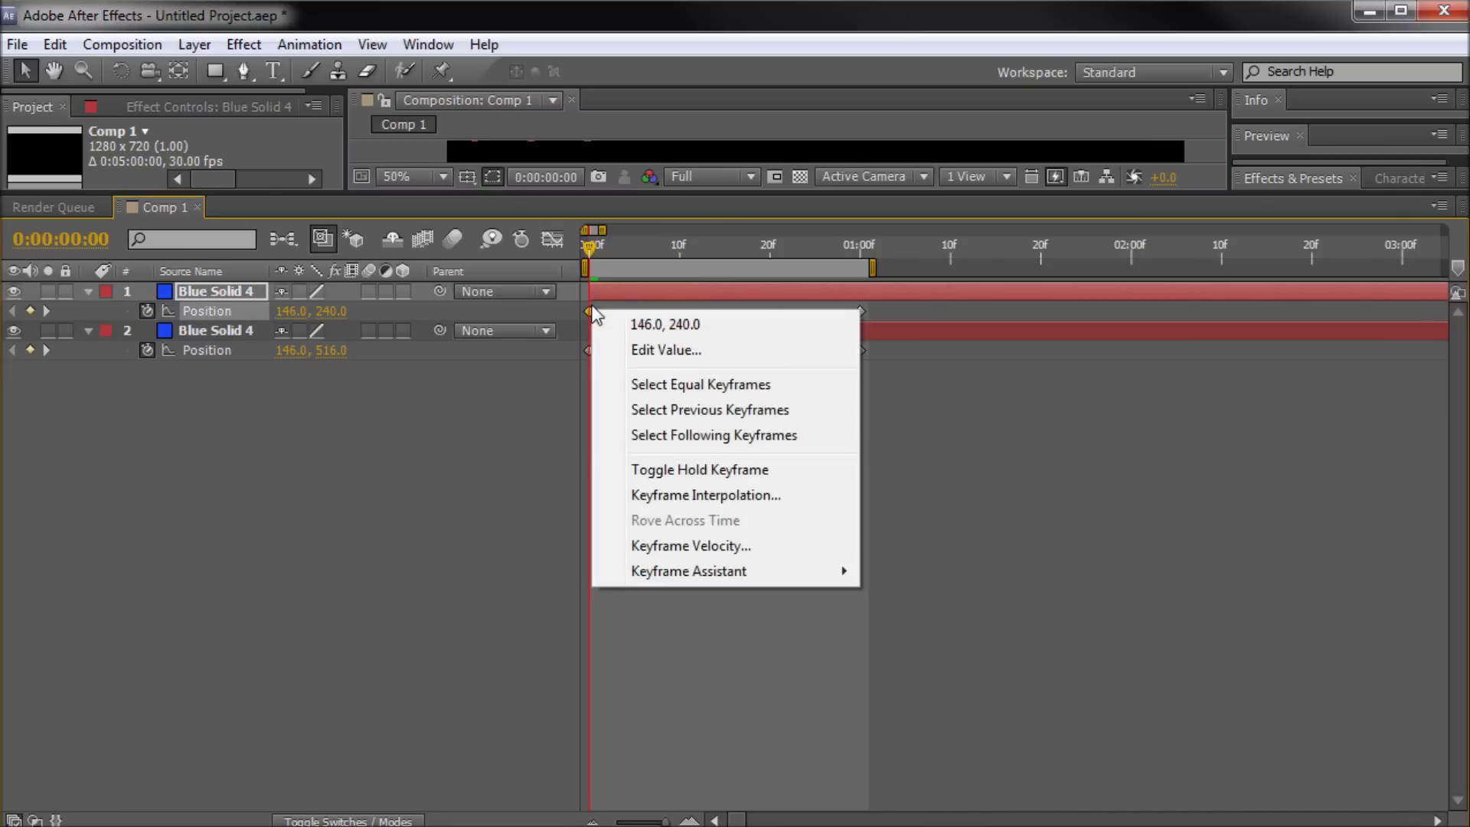
click(548, 414)
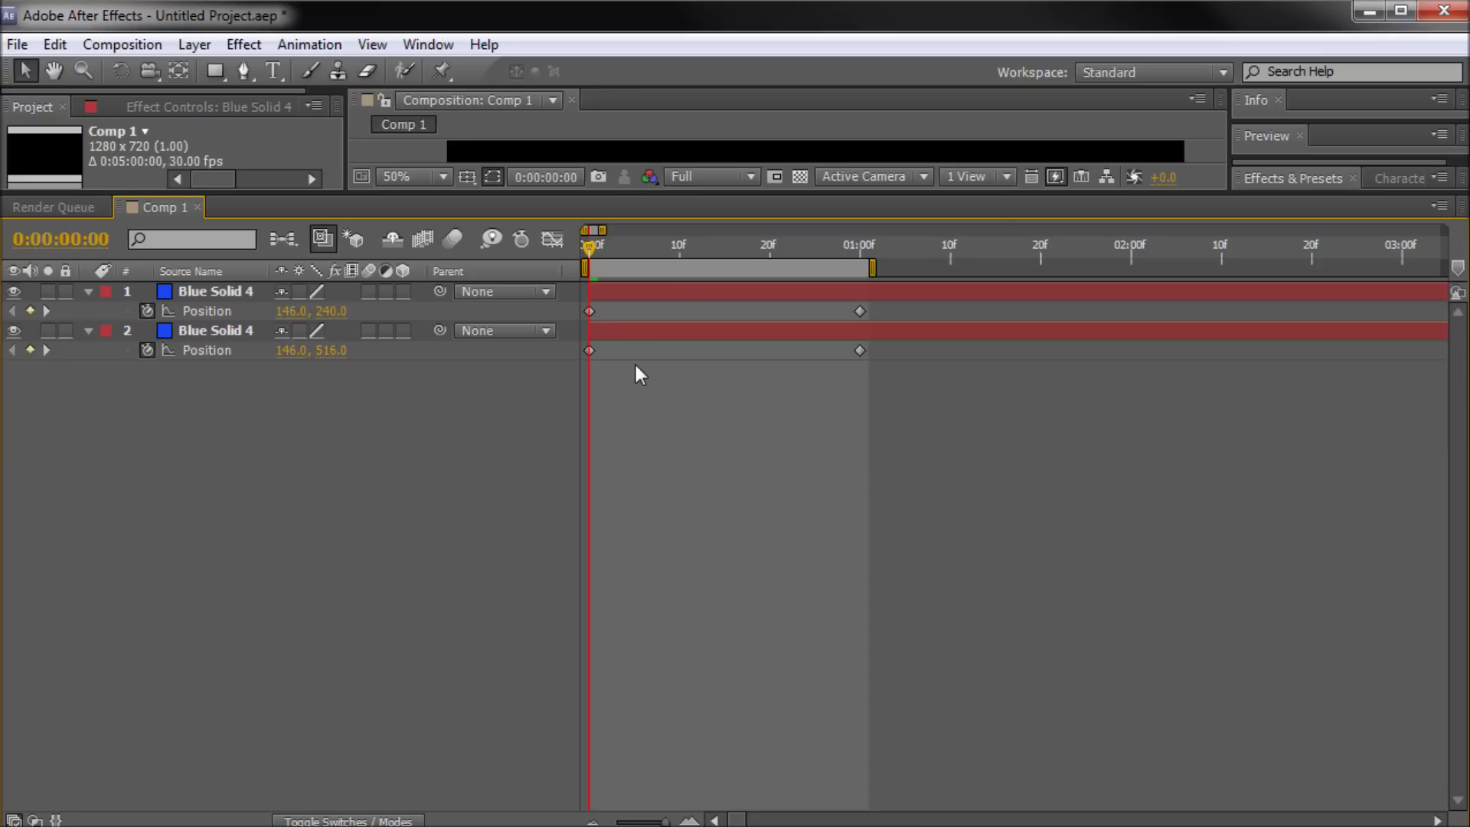
right_click(591, 313)
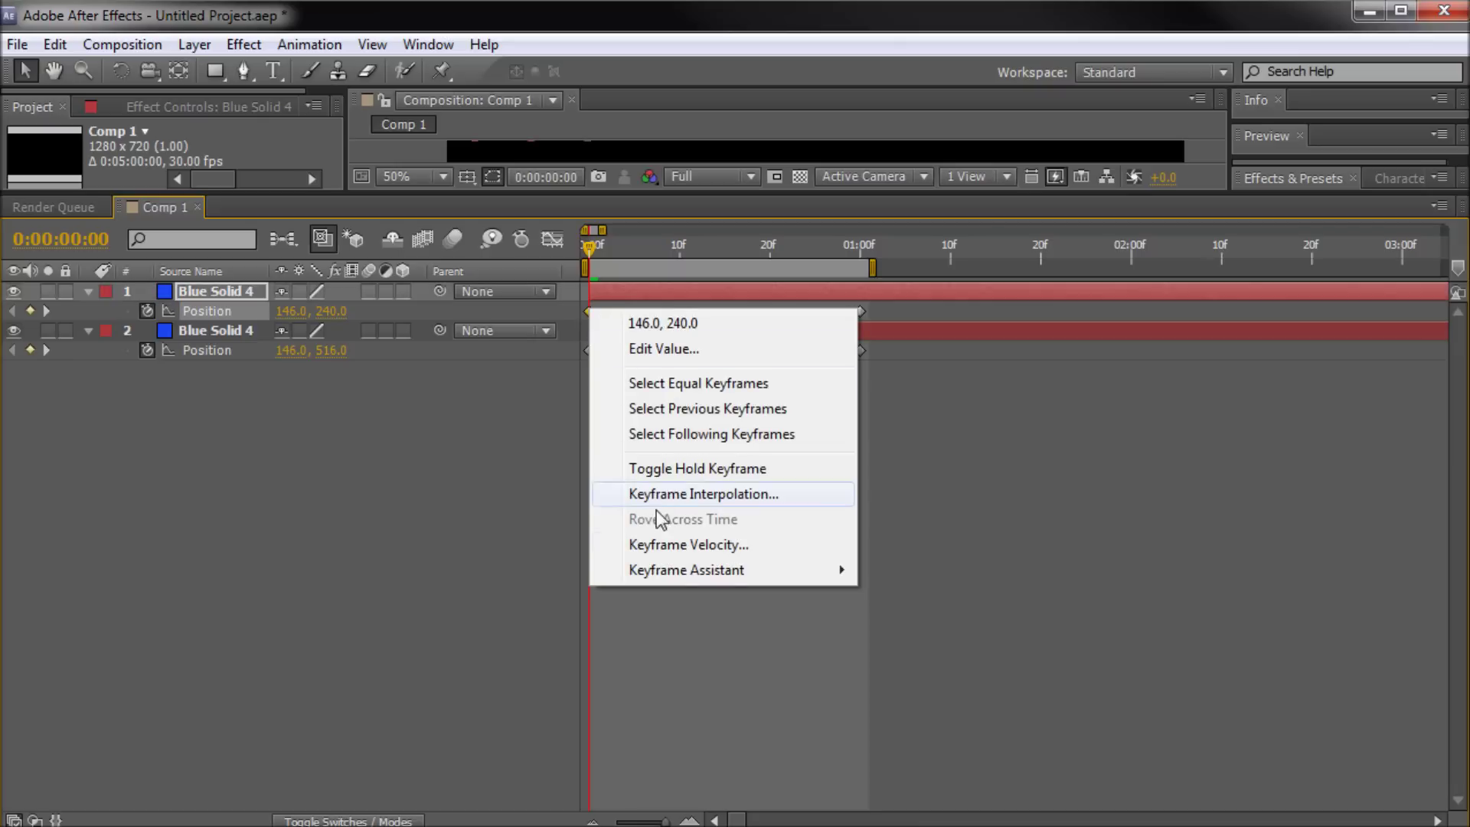
mouse_move(682, 571)
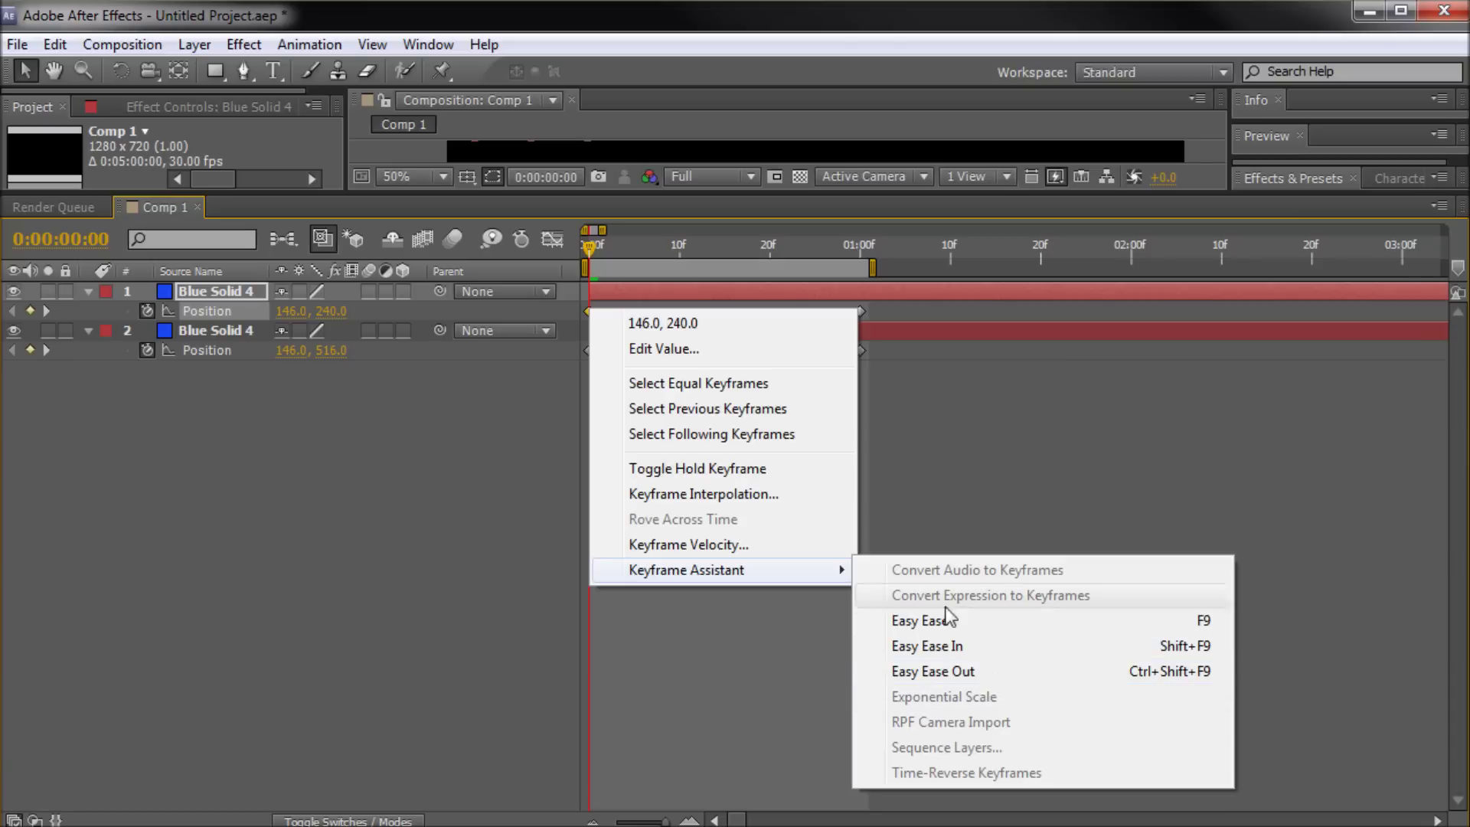
click(1029, 464)
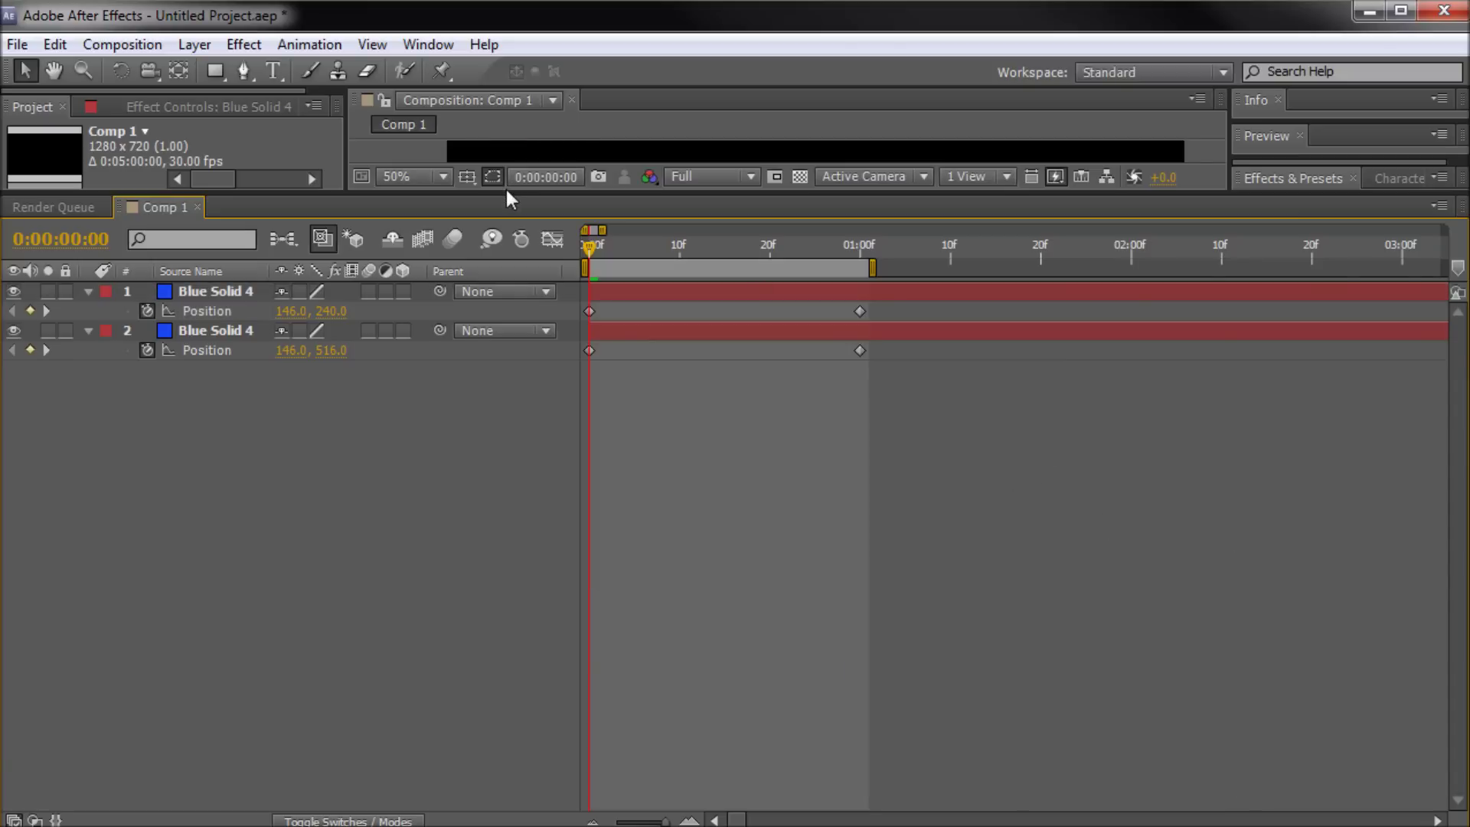
drag(507, 191, 570, 616)
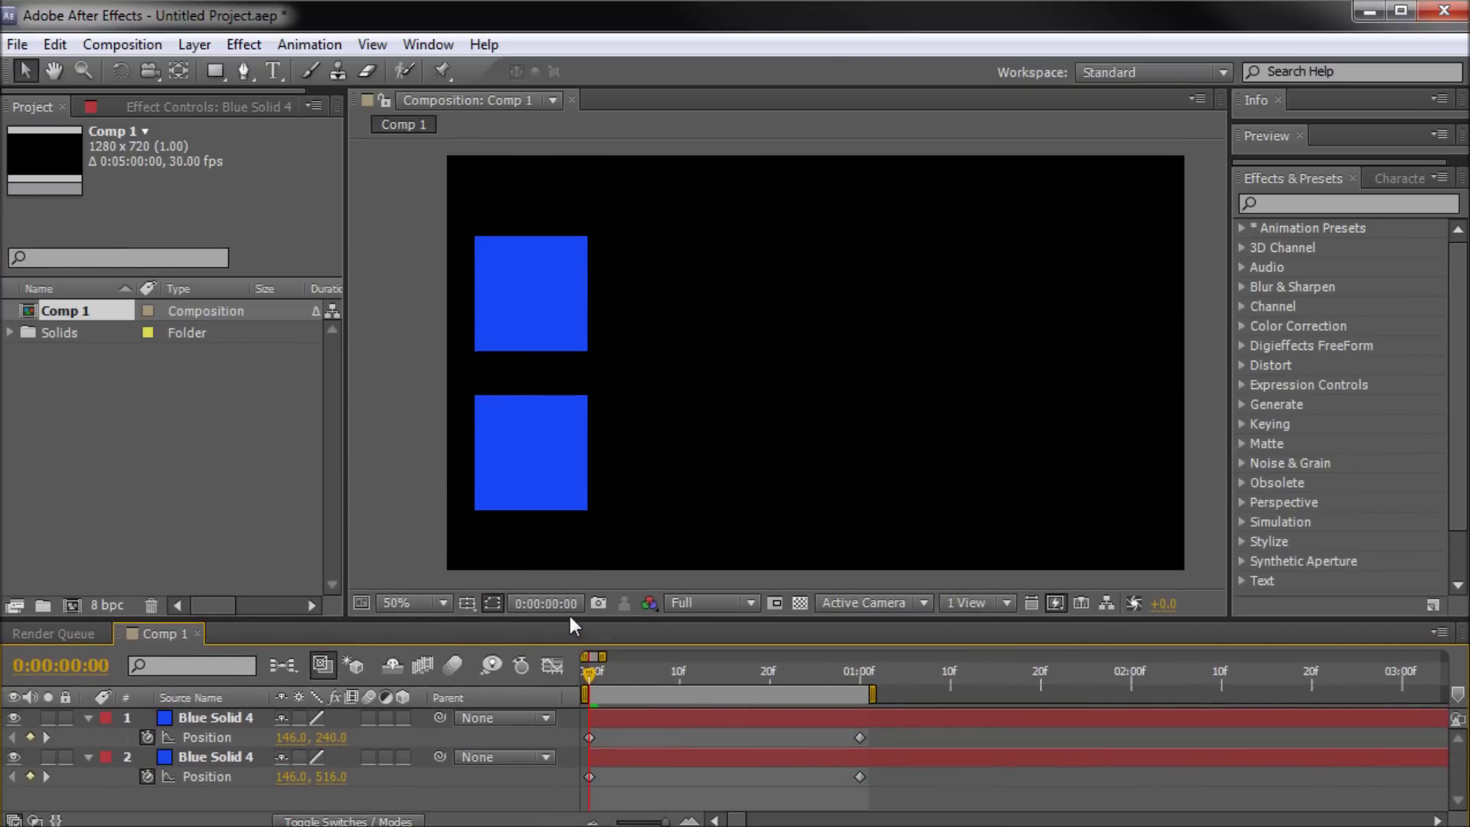
Apply Easy Ease In (Shift+F9) to the lower square's one-second Position keyframe
click(526, 417)
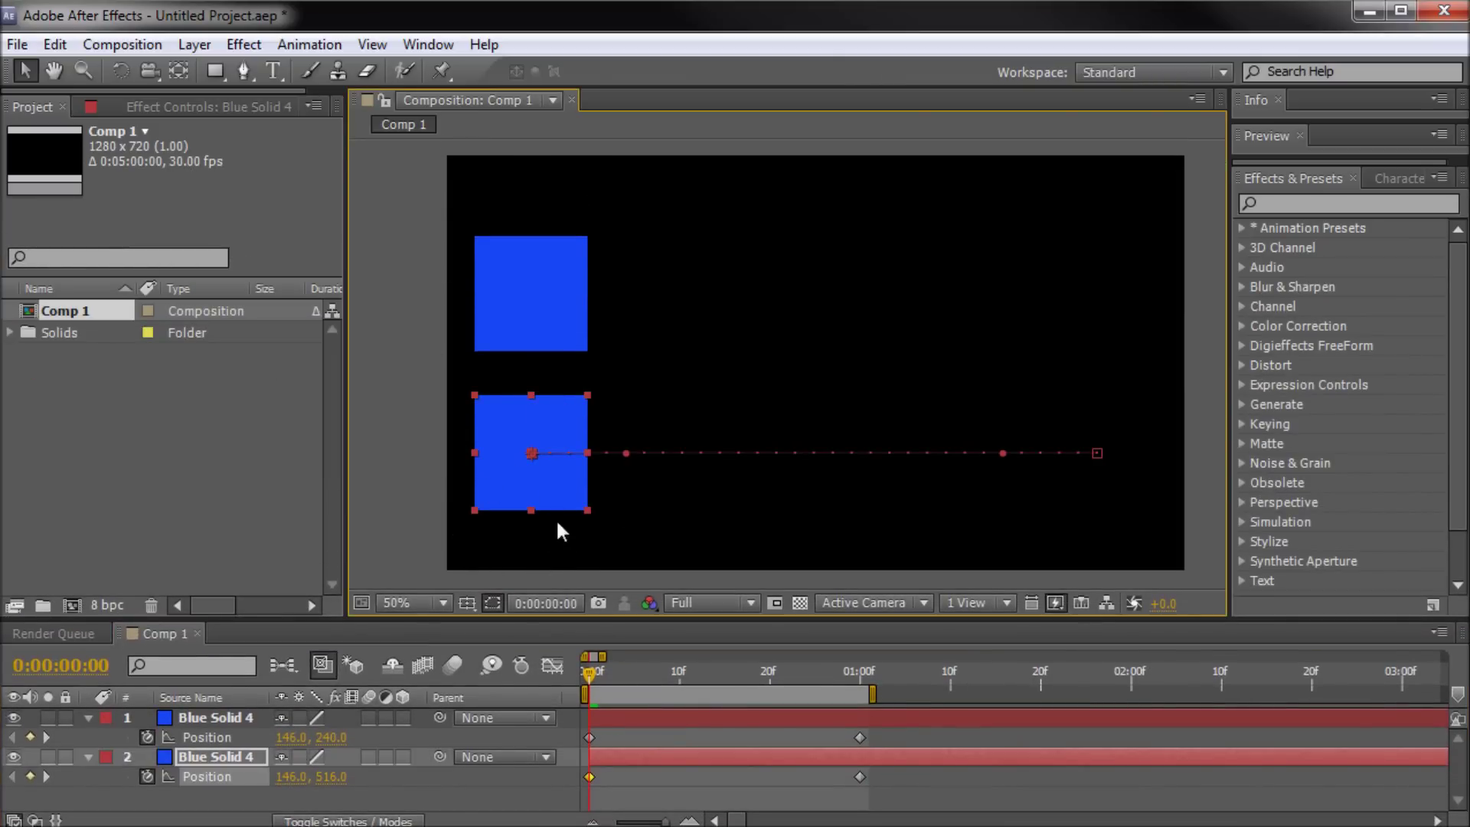
click(661, 774)
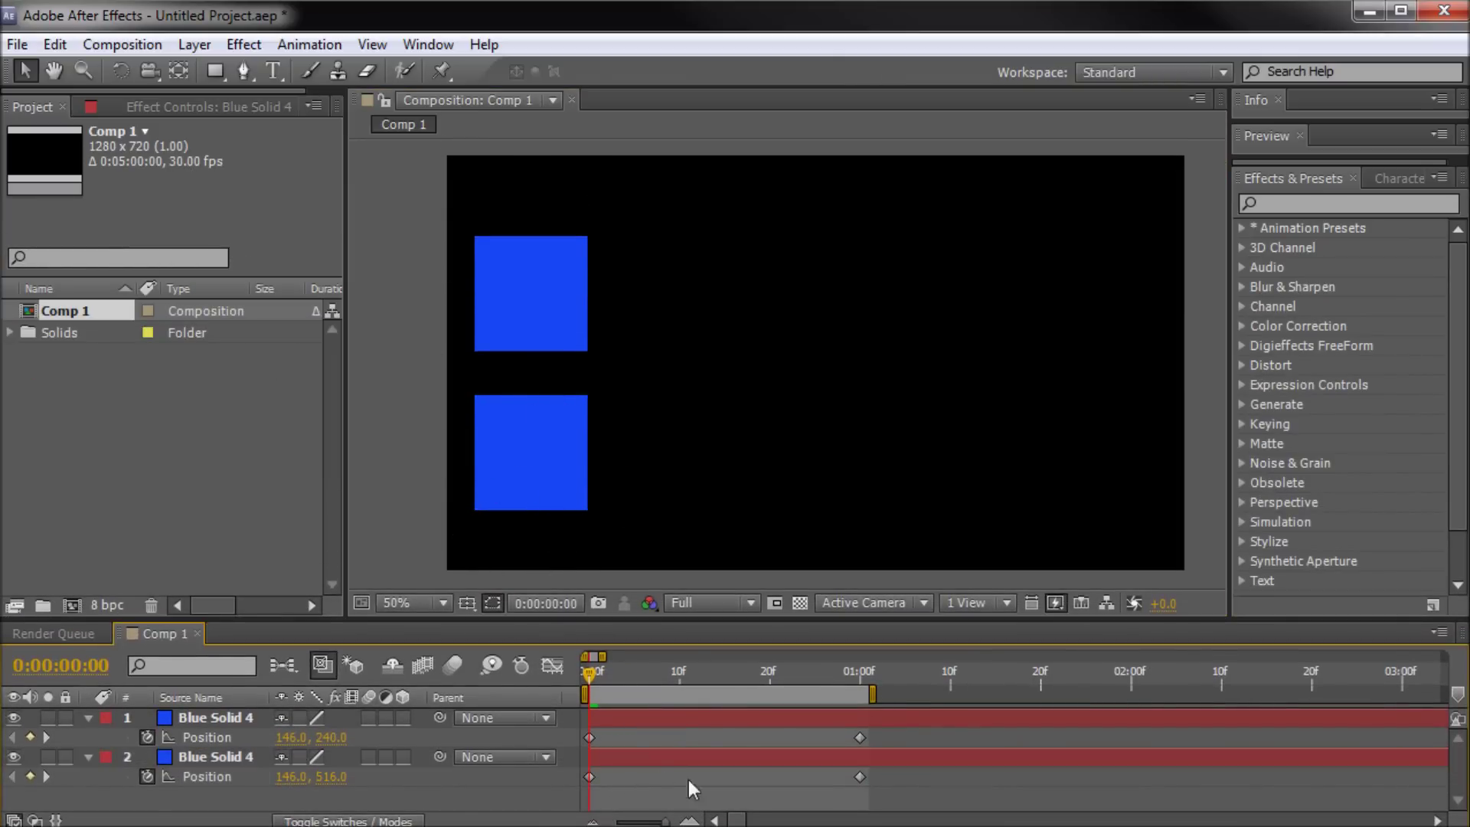
click(859, 777)
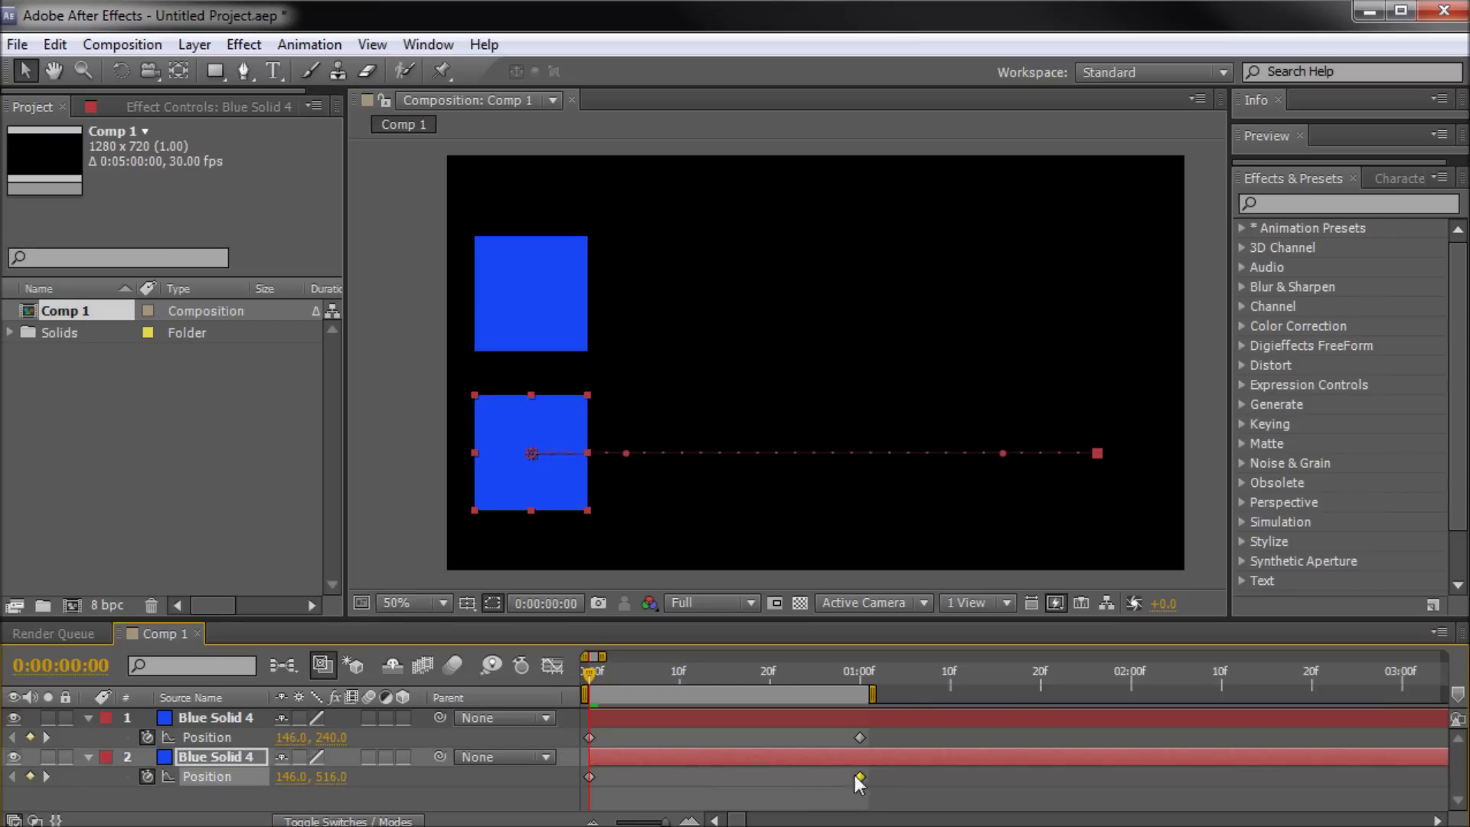
drag(594, 670, 678, 677)
right_click(859, 776)
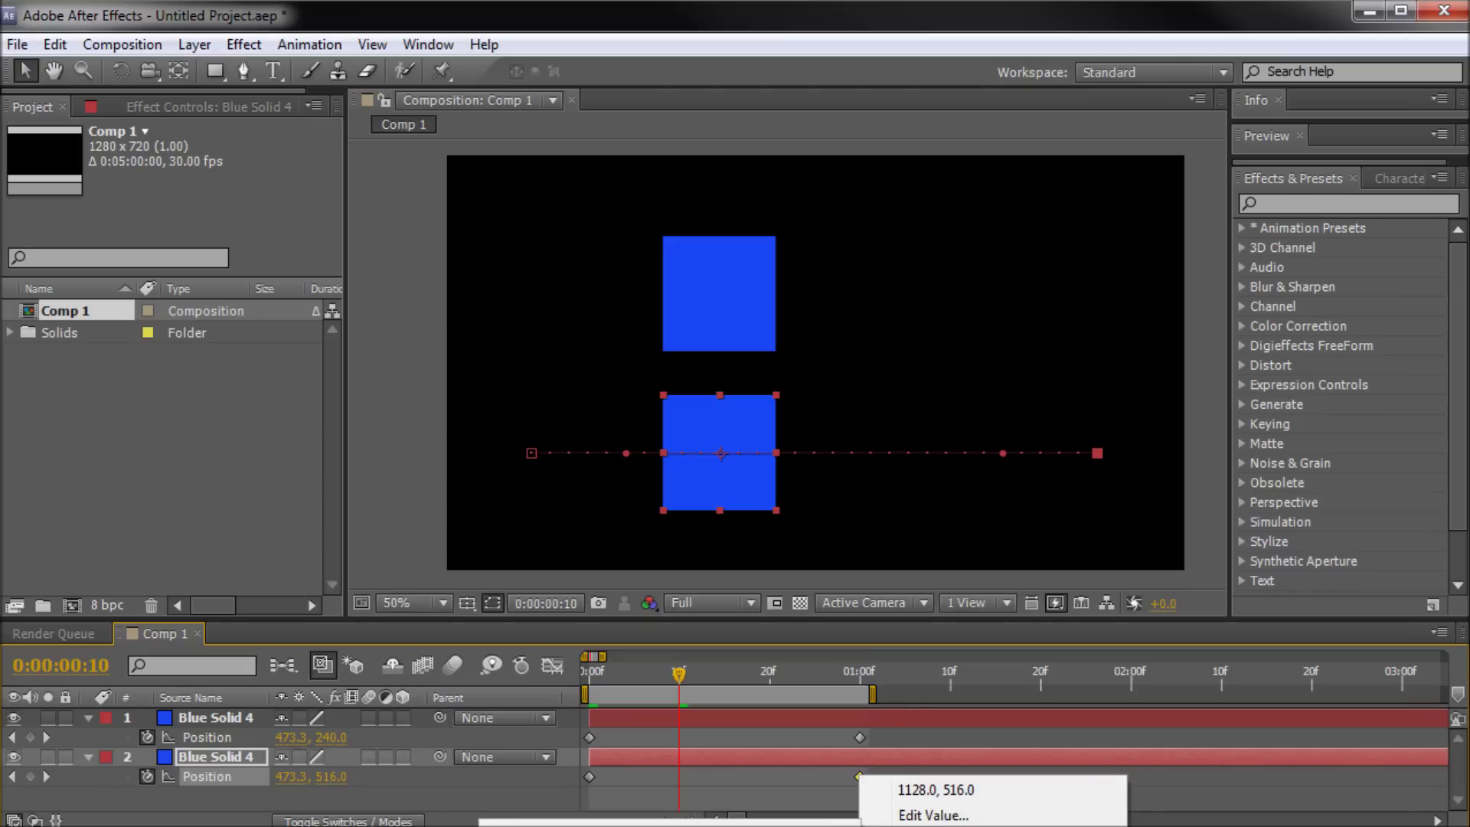
key(shift+F9)
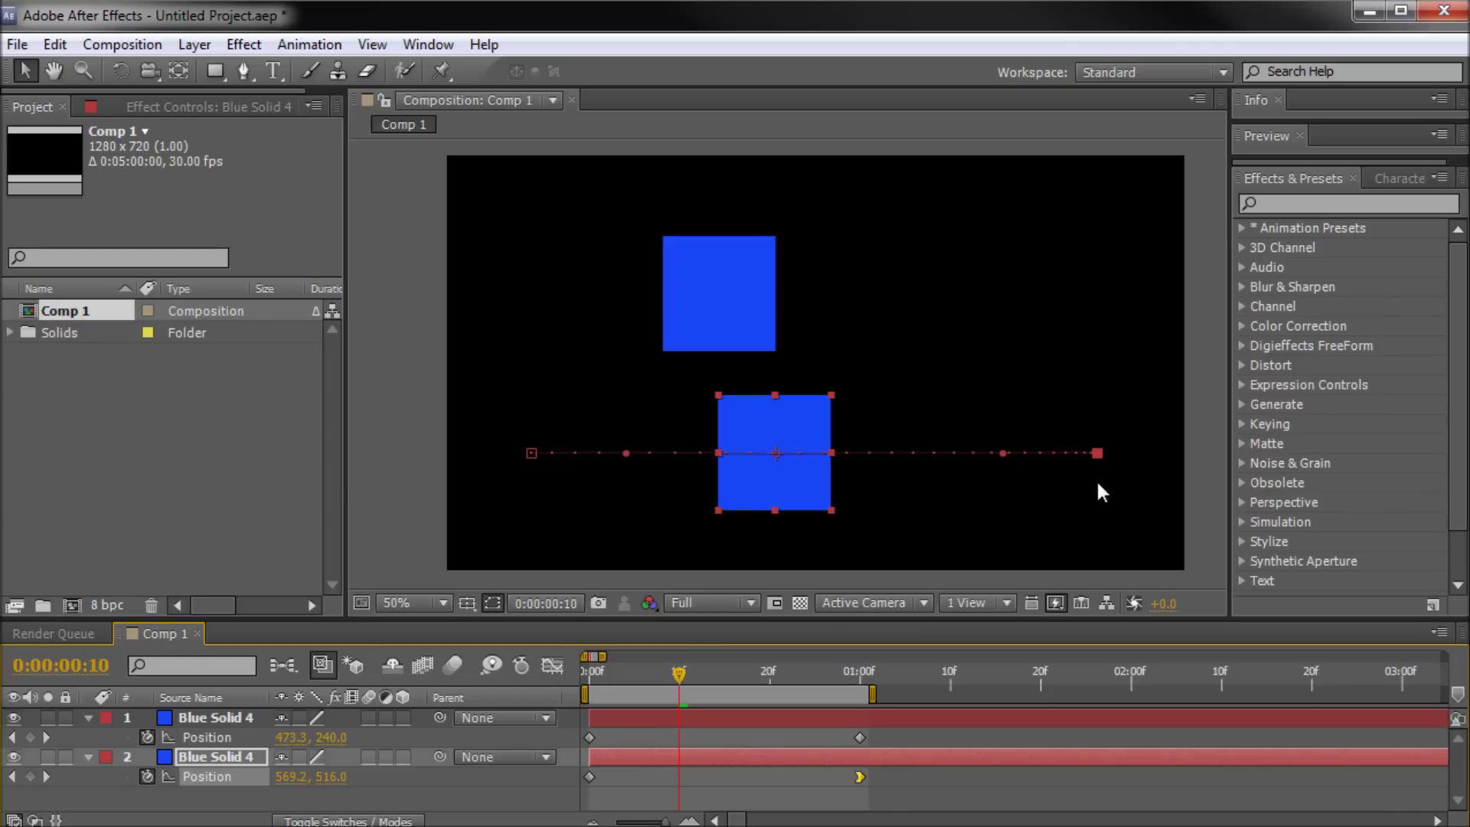
scroll(1096, 480, up, 4)
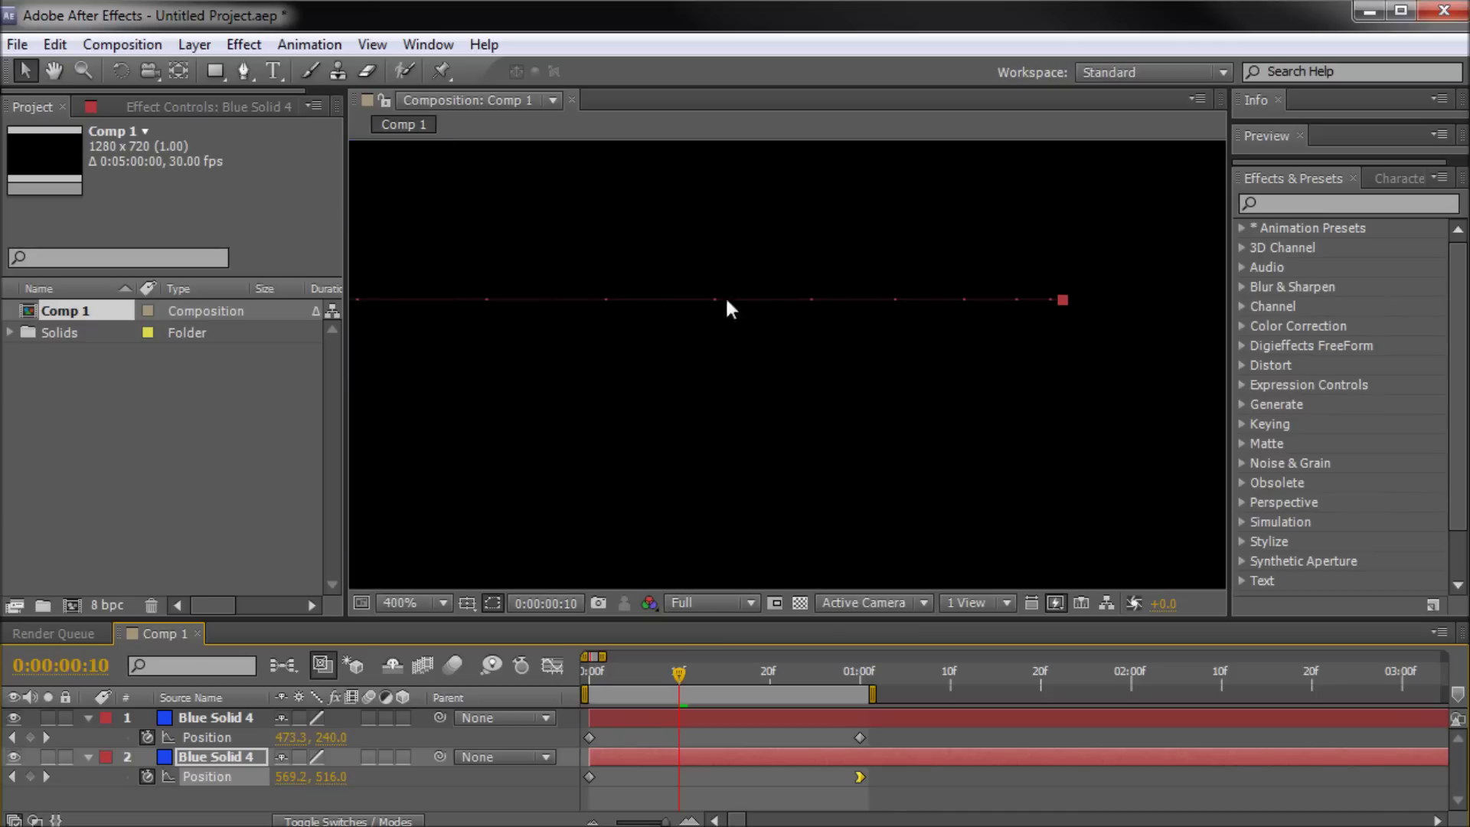
scroll(981, 298, down, 4)
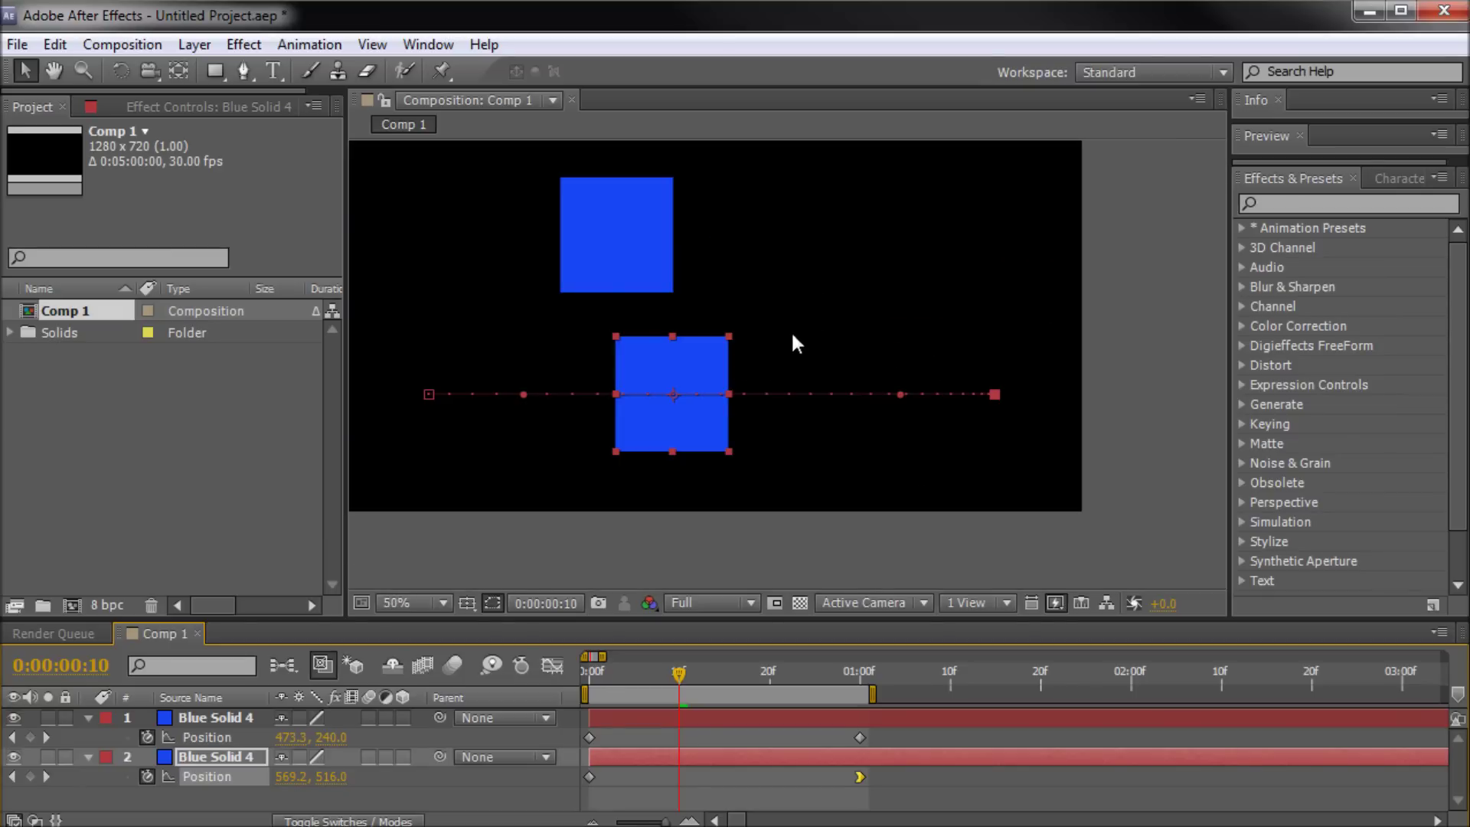
Preview the animation with the eased lower square
drag(801, 296, 860, 397)
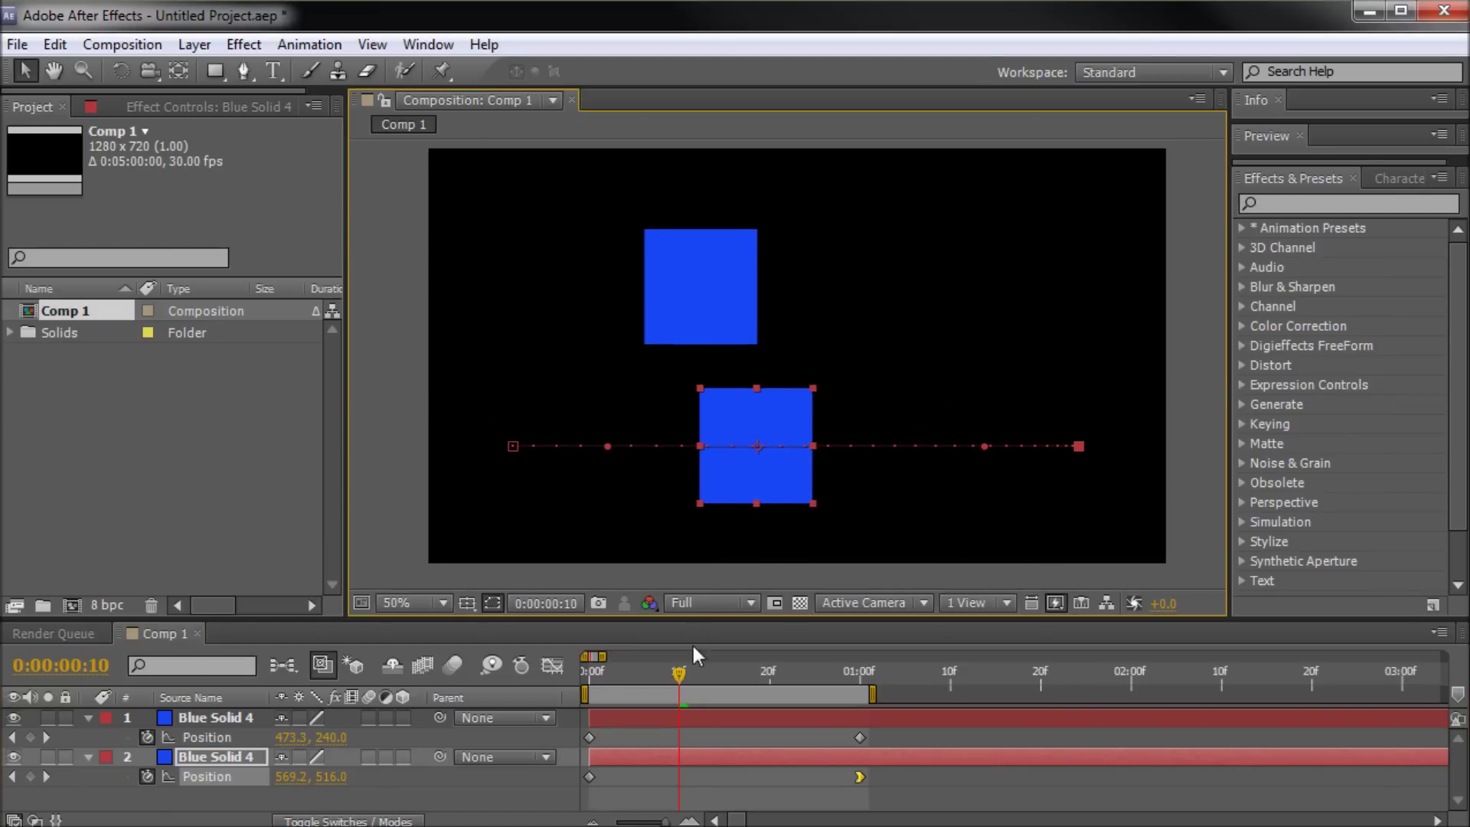
drag(677, 672, 863, 700)
key(KP_0)
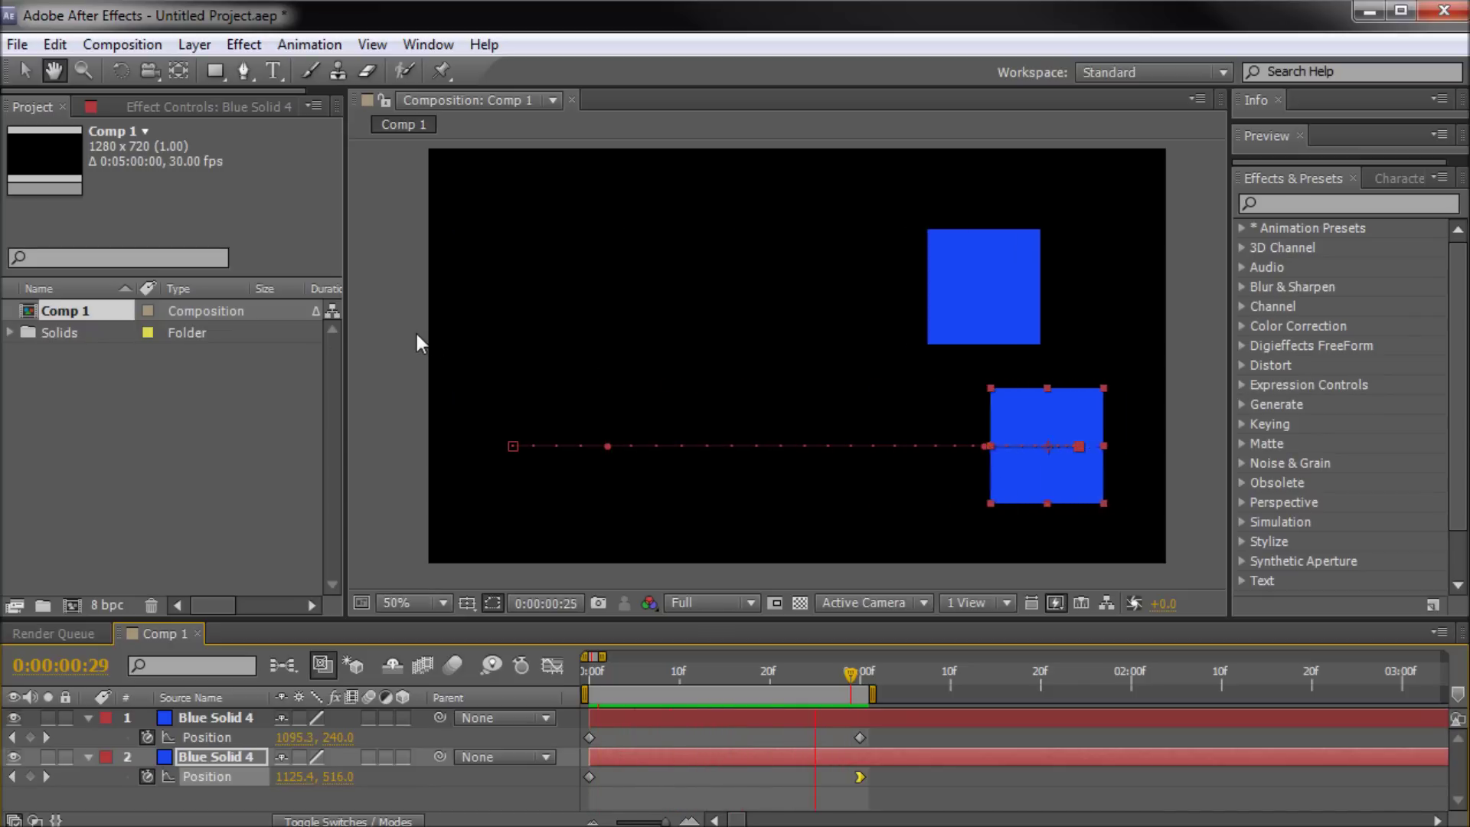
key(space)
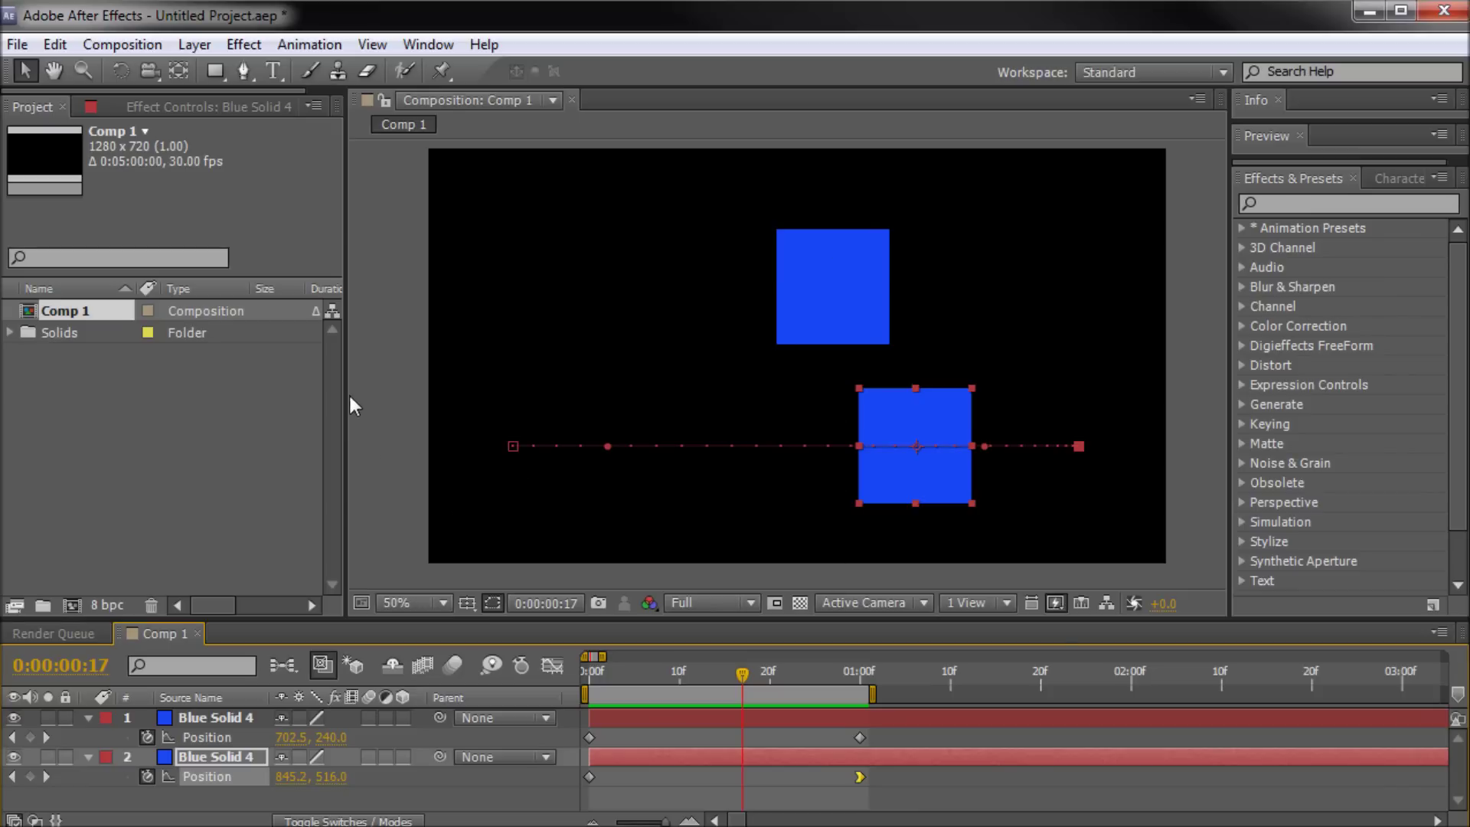
Undo the ease so the last keyframe is linear, matching the top square at frame 6
drag(738, 677, 677, 677)
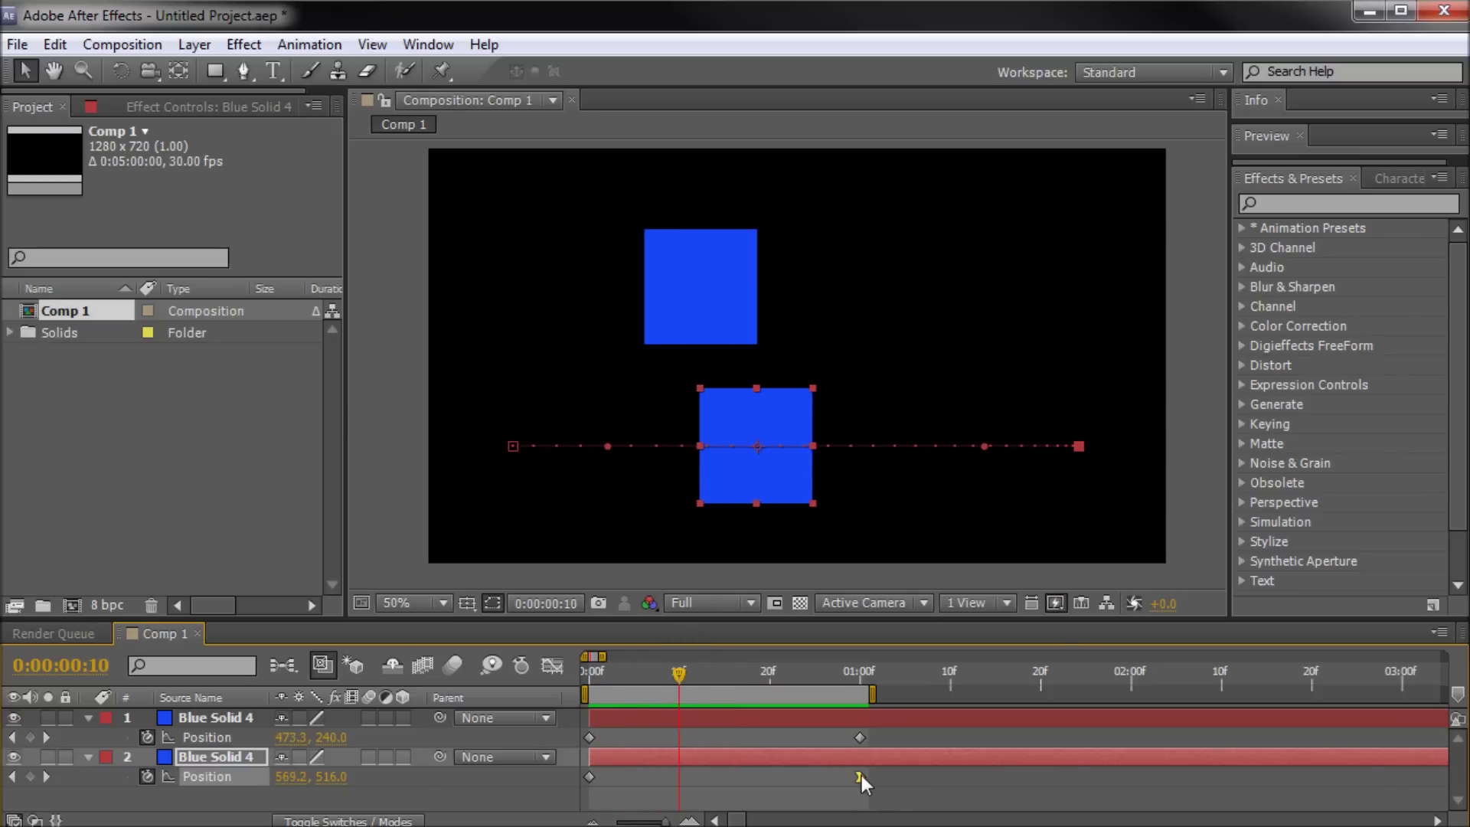
key(ctrl+z)
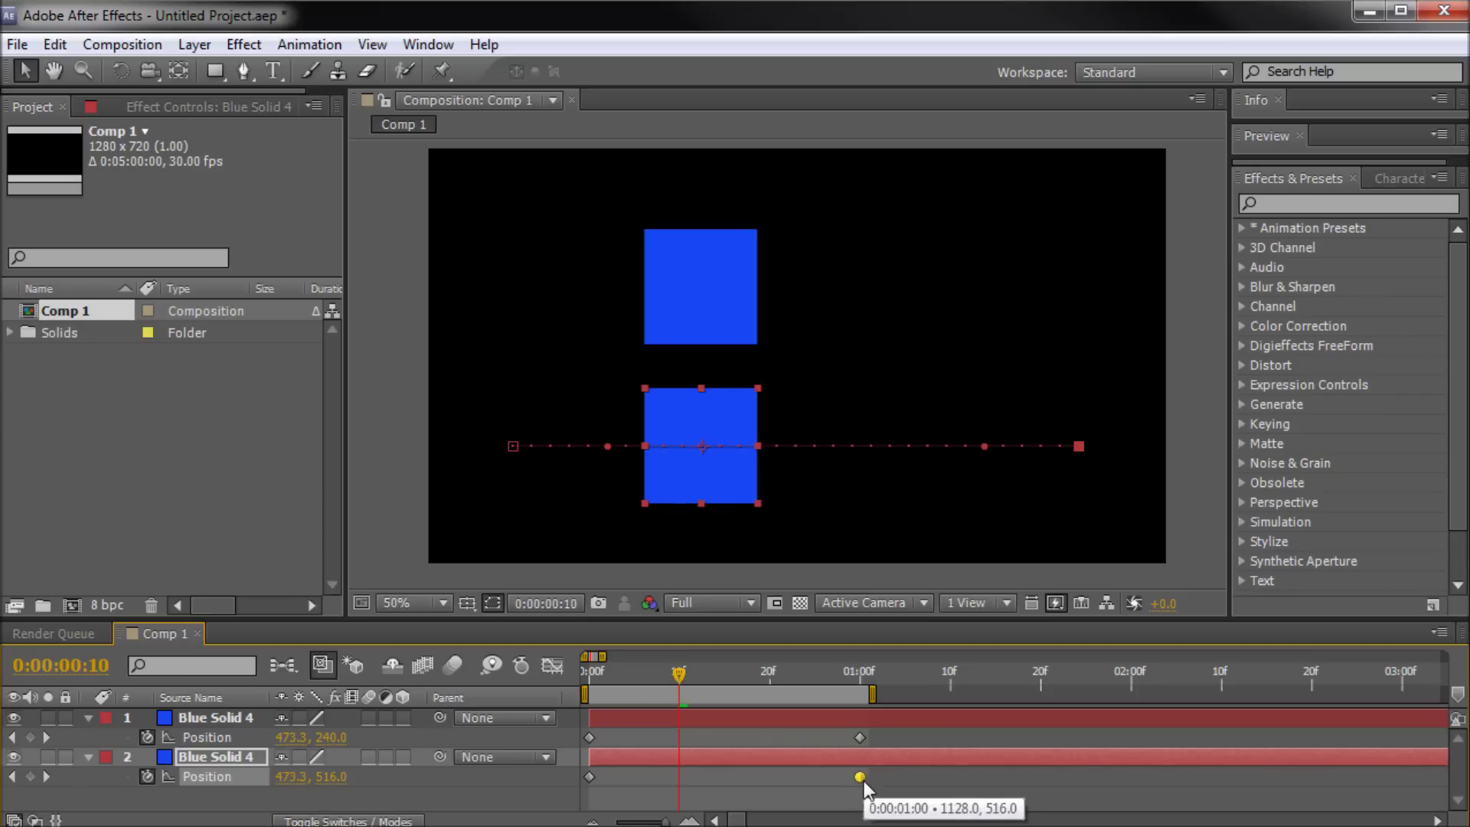
ctrl+click(860, 778)
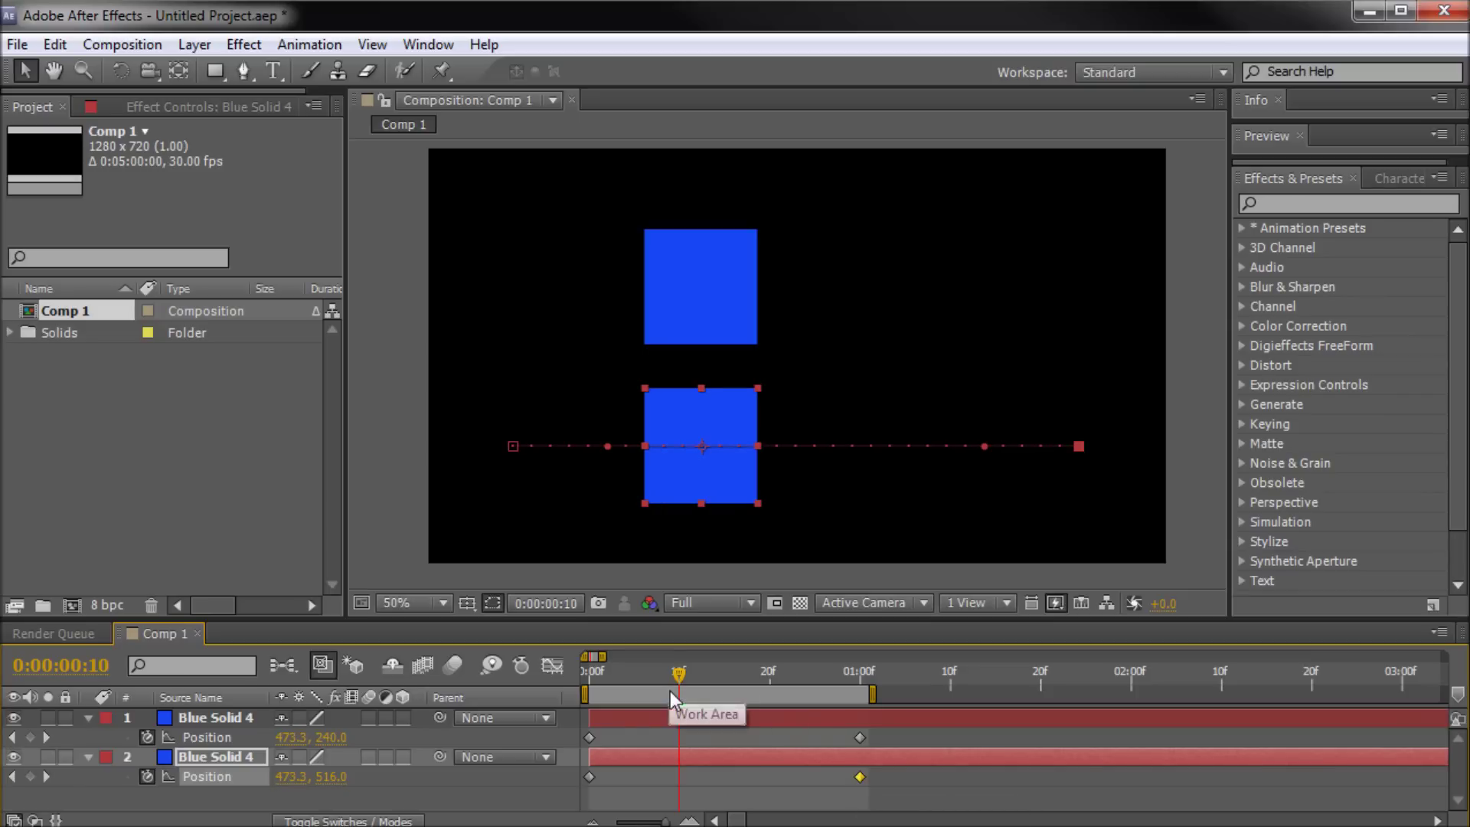
drag(677, 677, 640, 677)
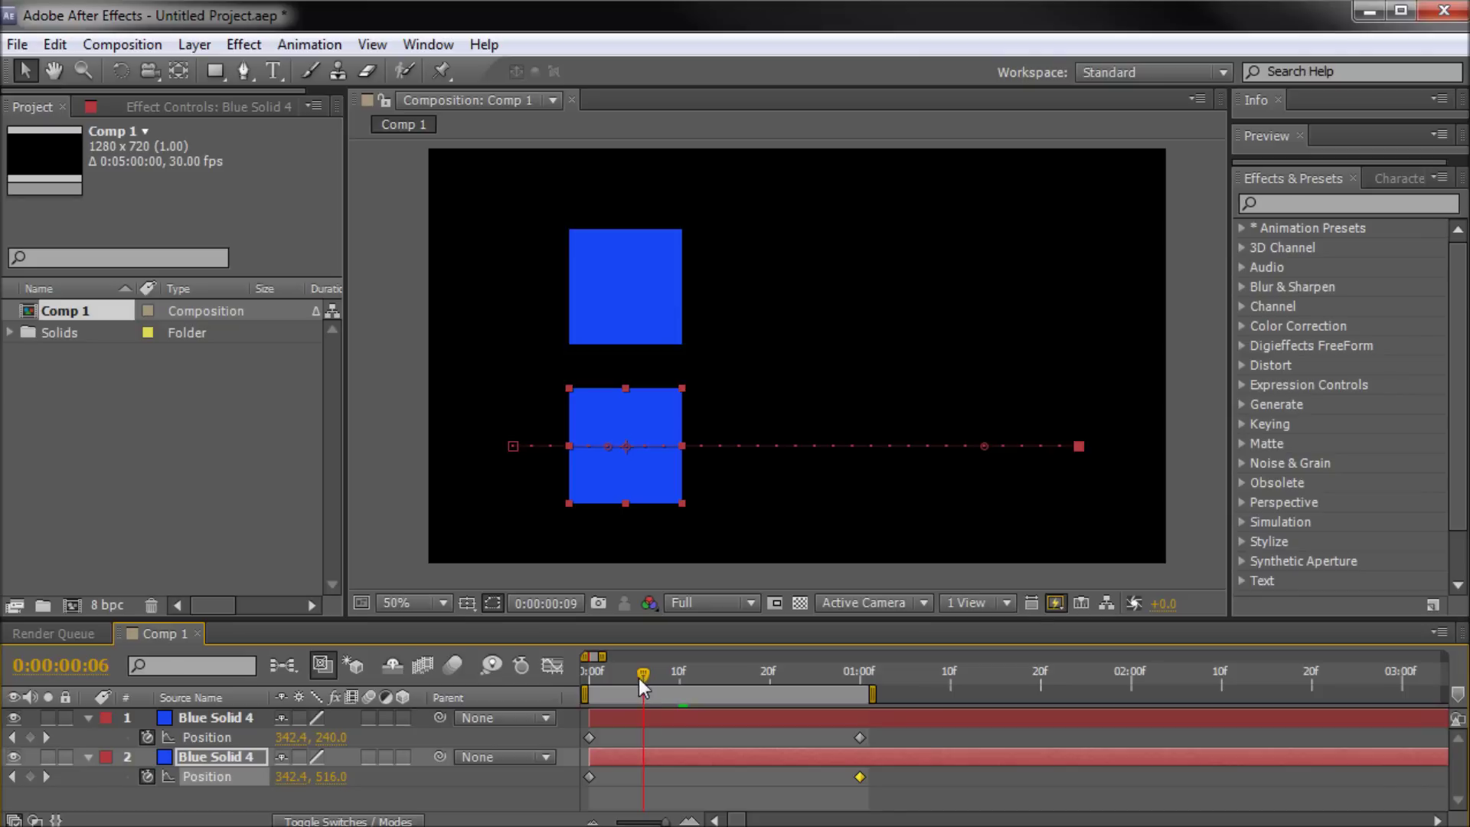
Apply Easy Ease Out to layer 2's first Position keyframe, leaving it at x 221.4 by frame 6
right_click(589, 778)
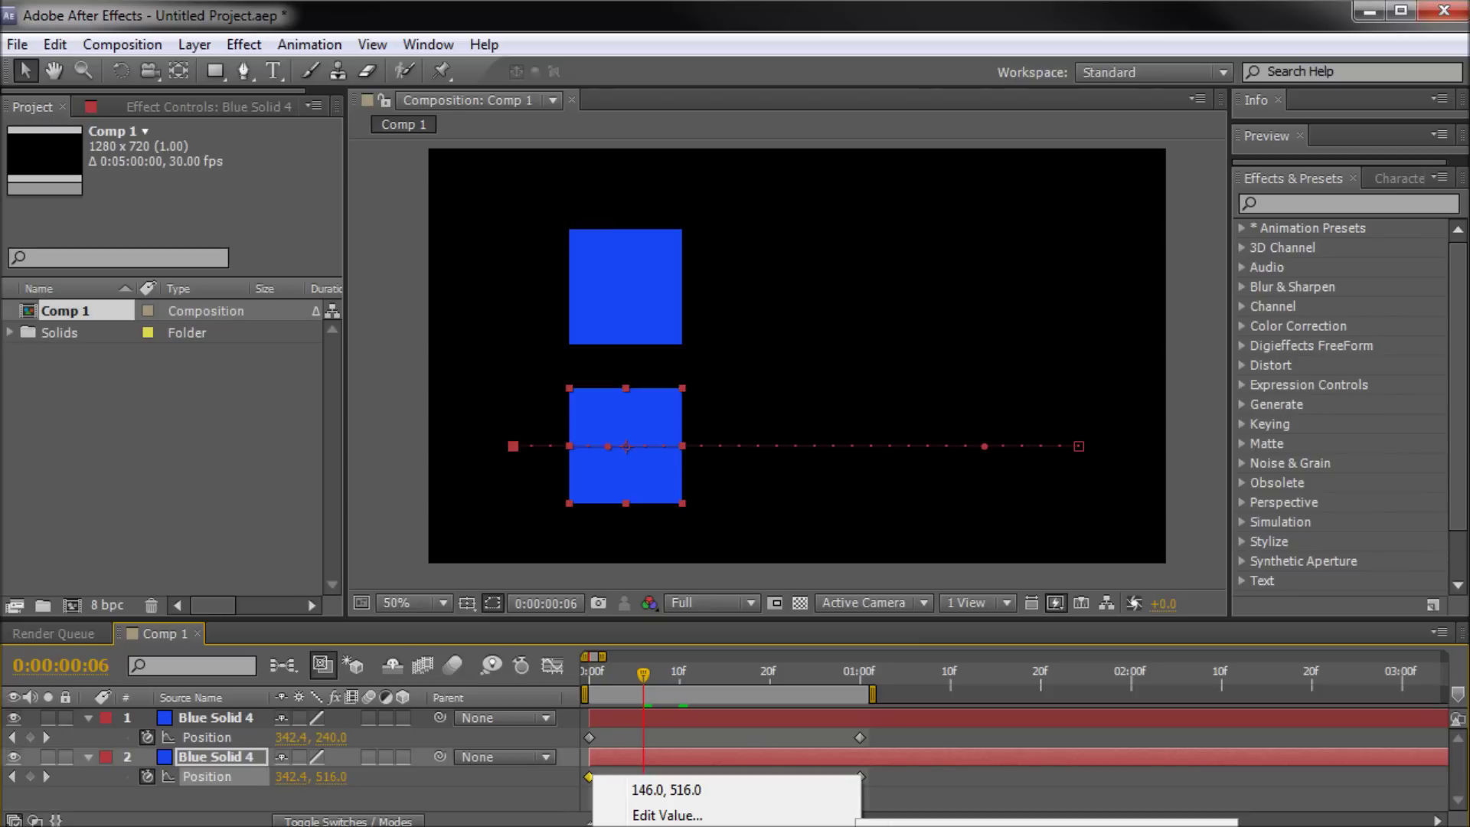
key(F9)
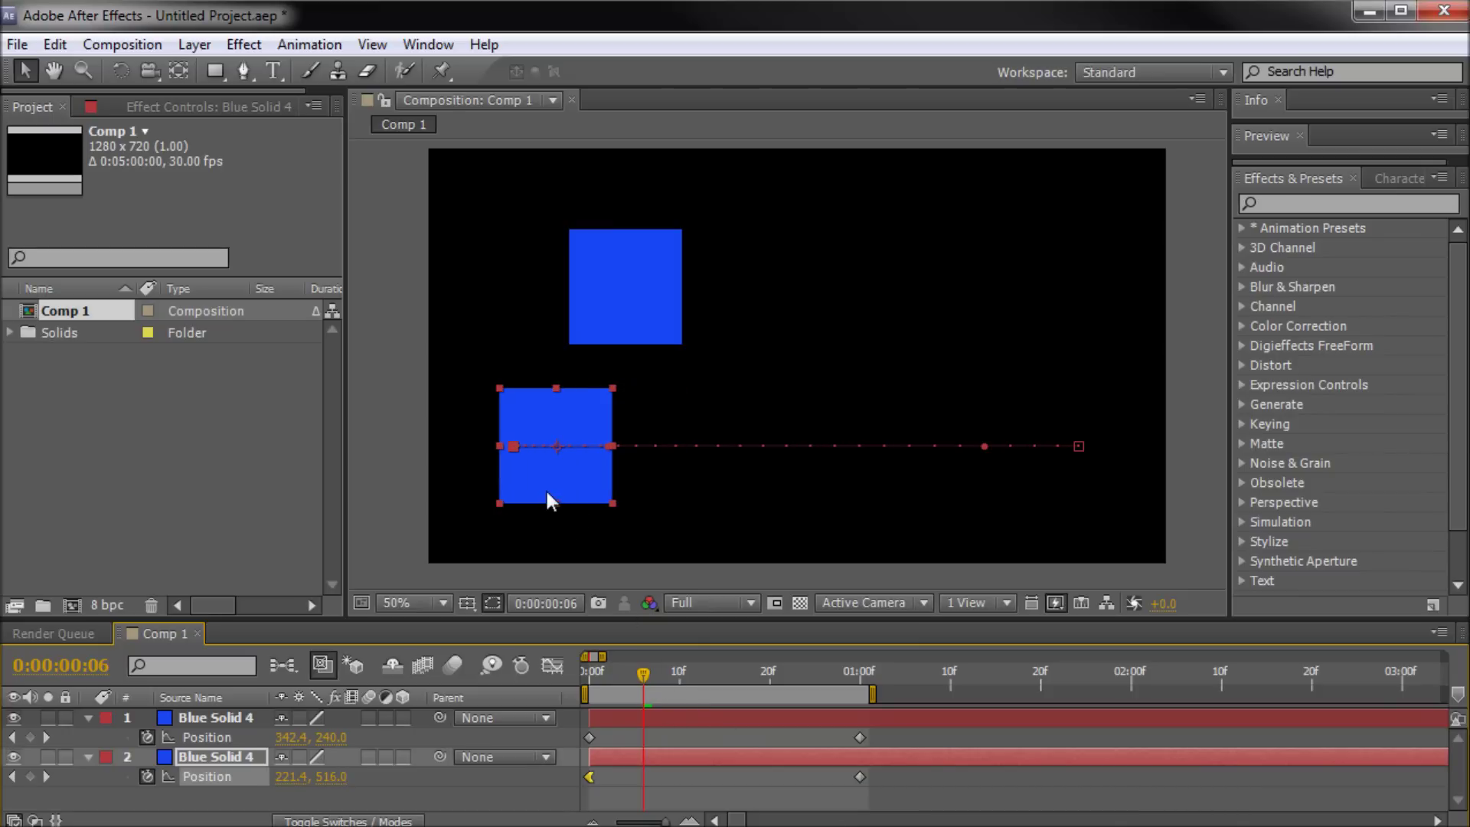
scroll(545, 493, up, 2)
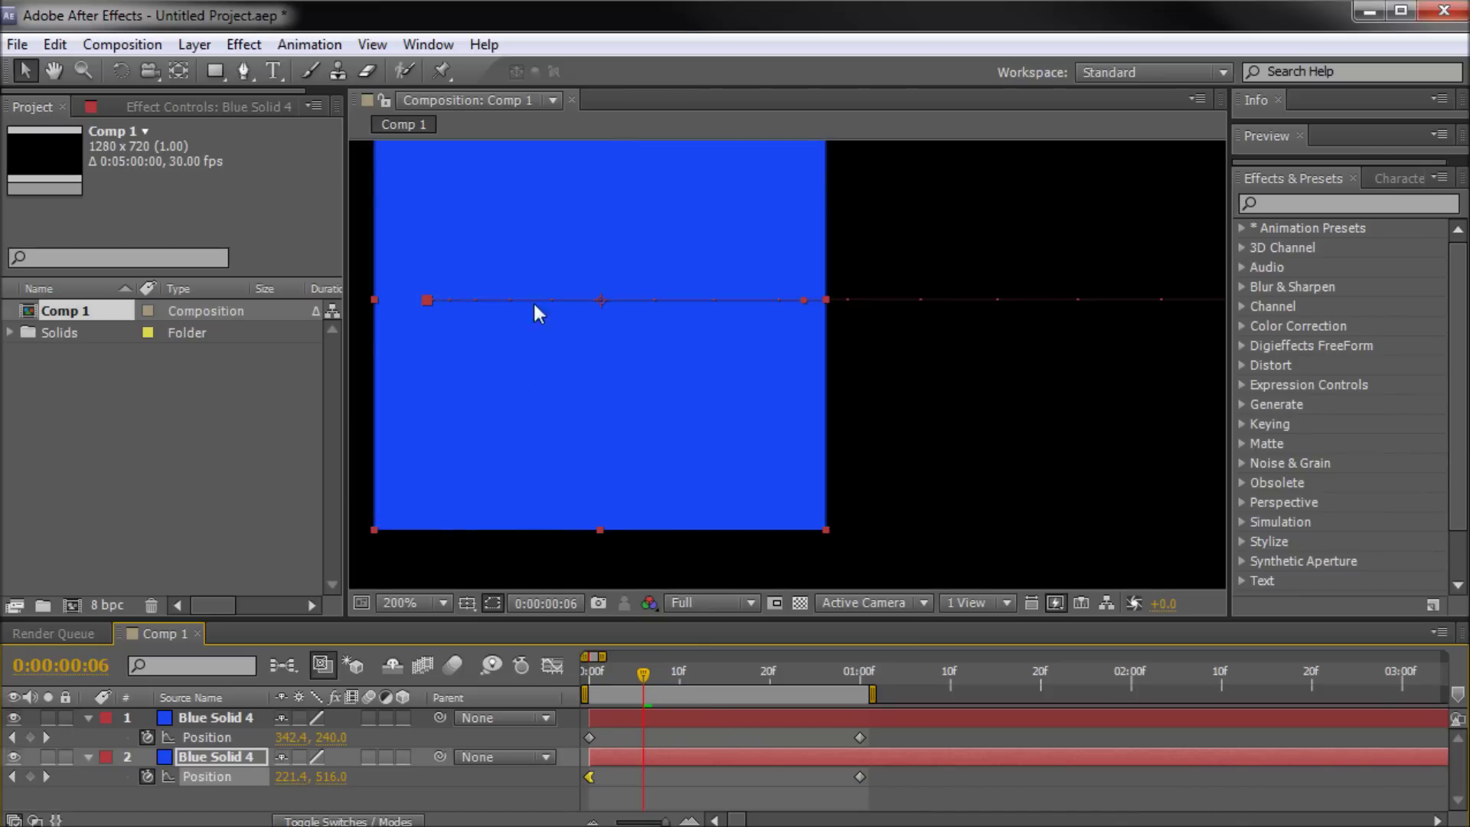
scroll(592, 299, down, 4)
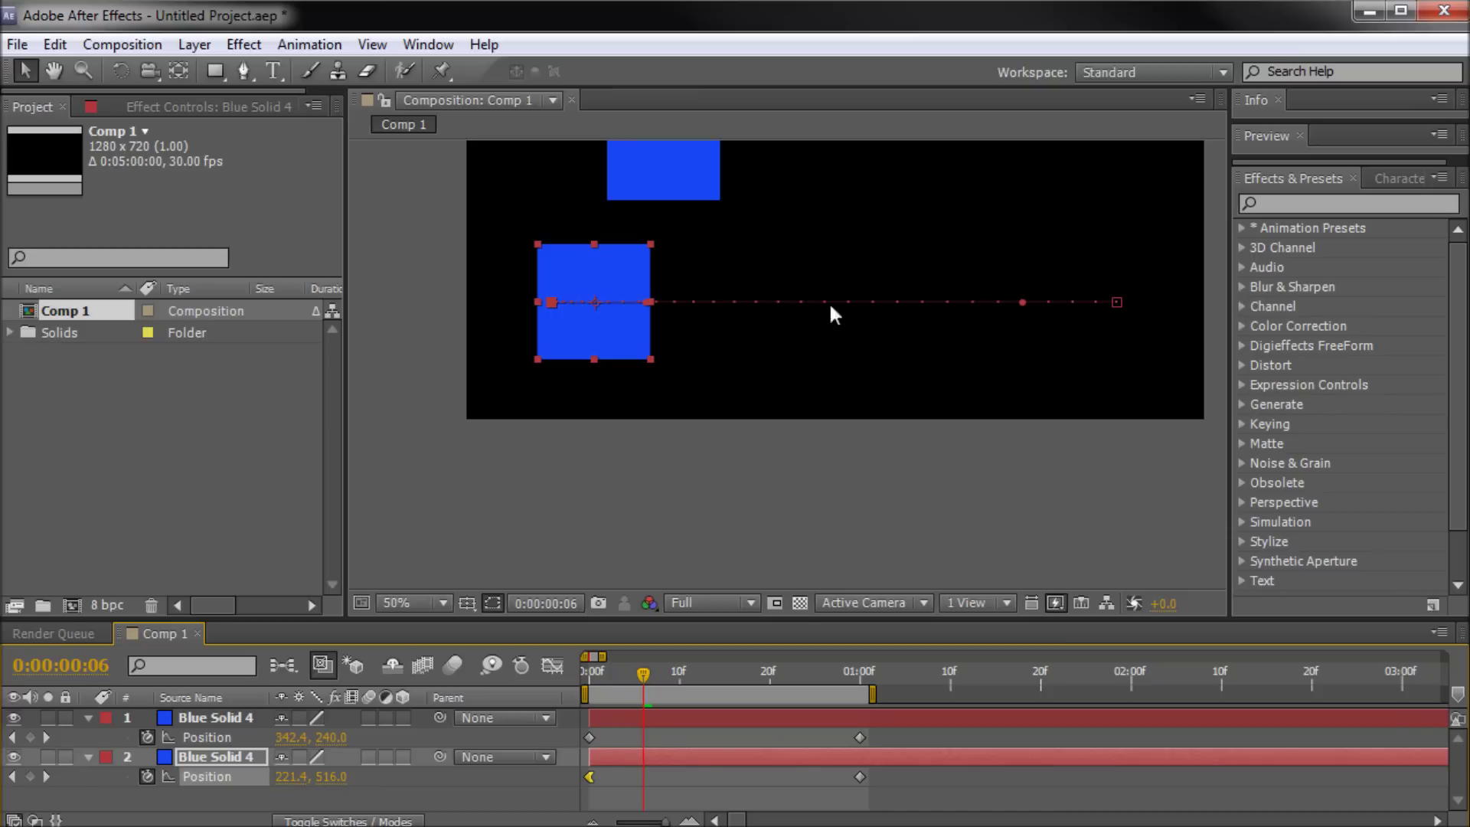
Preview and scrub the animation to compare the eased lower square against the linear top square
drag(935, 263, 882, 407)
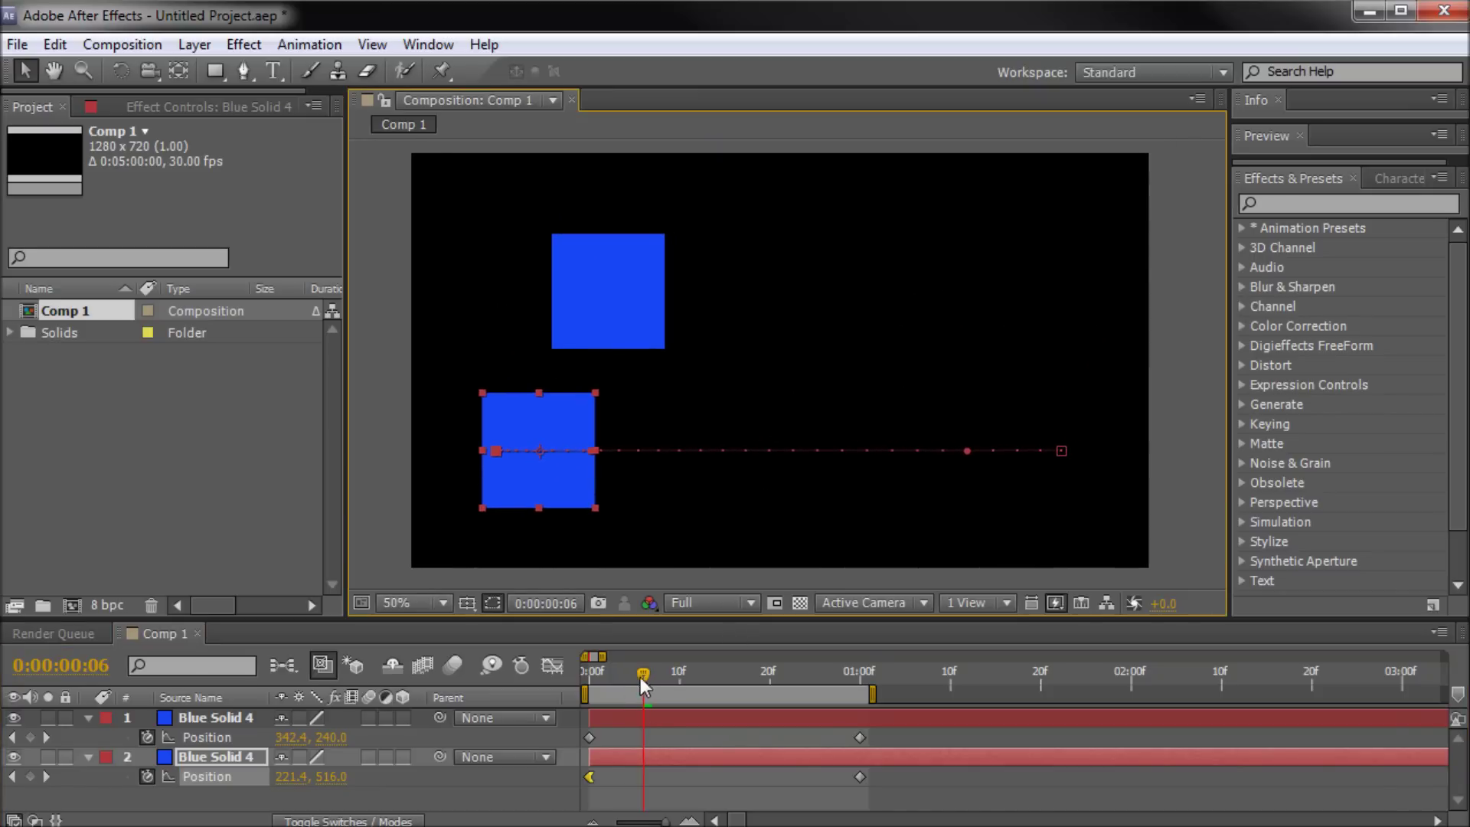
key(space)
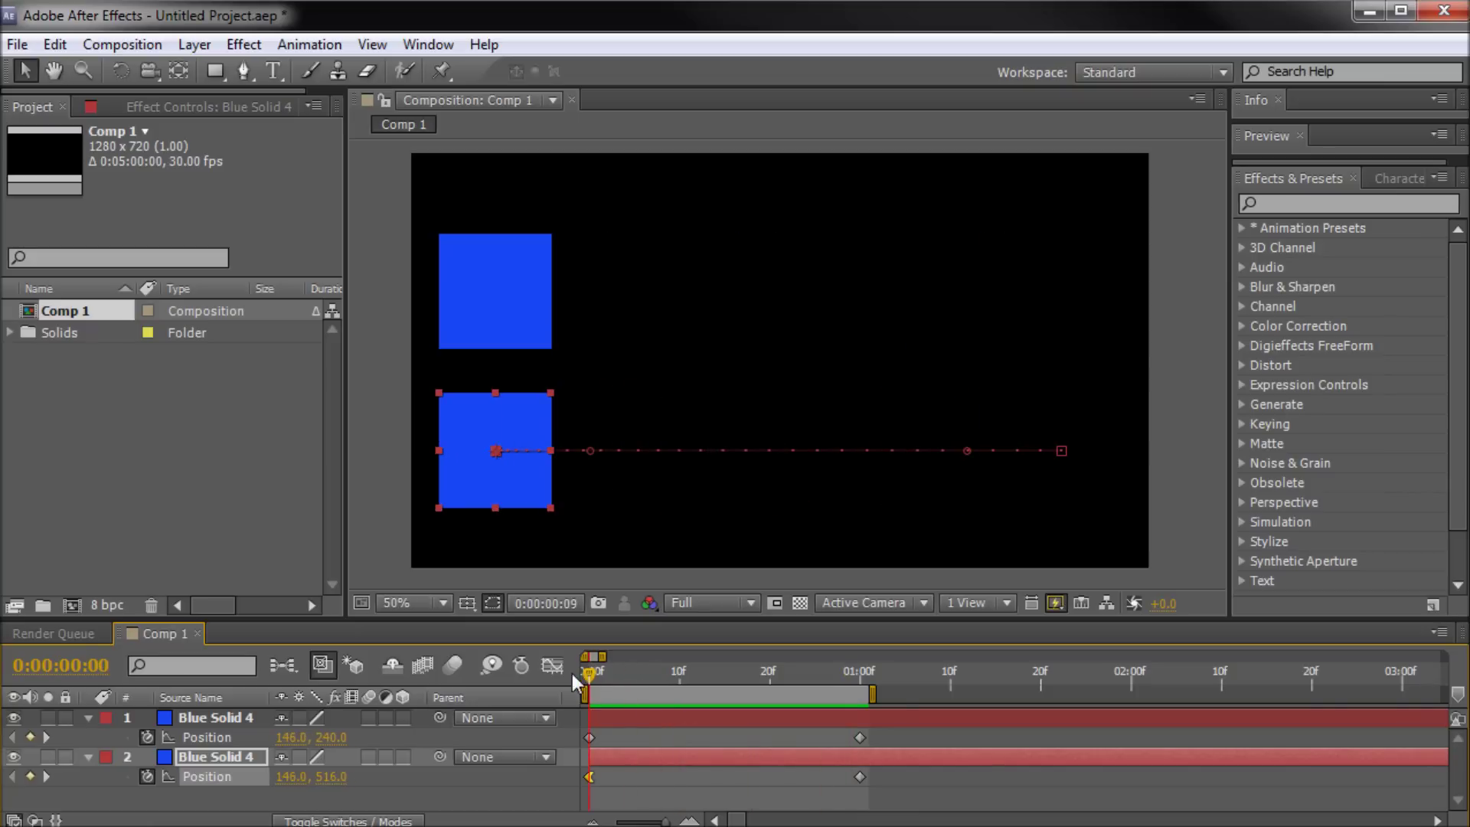
key(space)
key(space)
drag(595, 674, 870, 682)
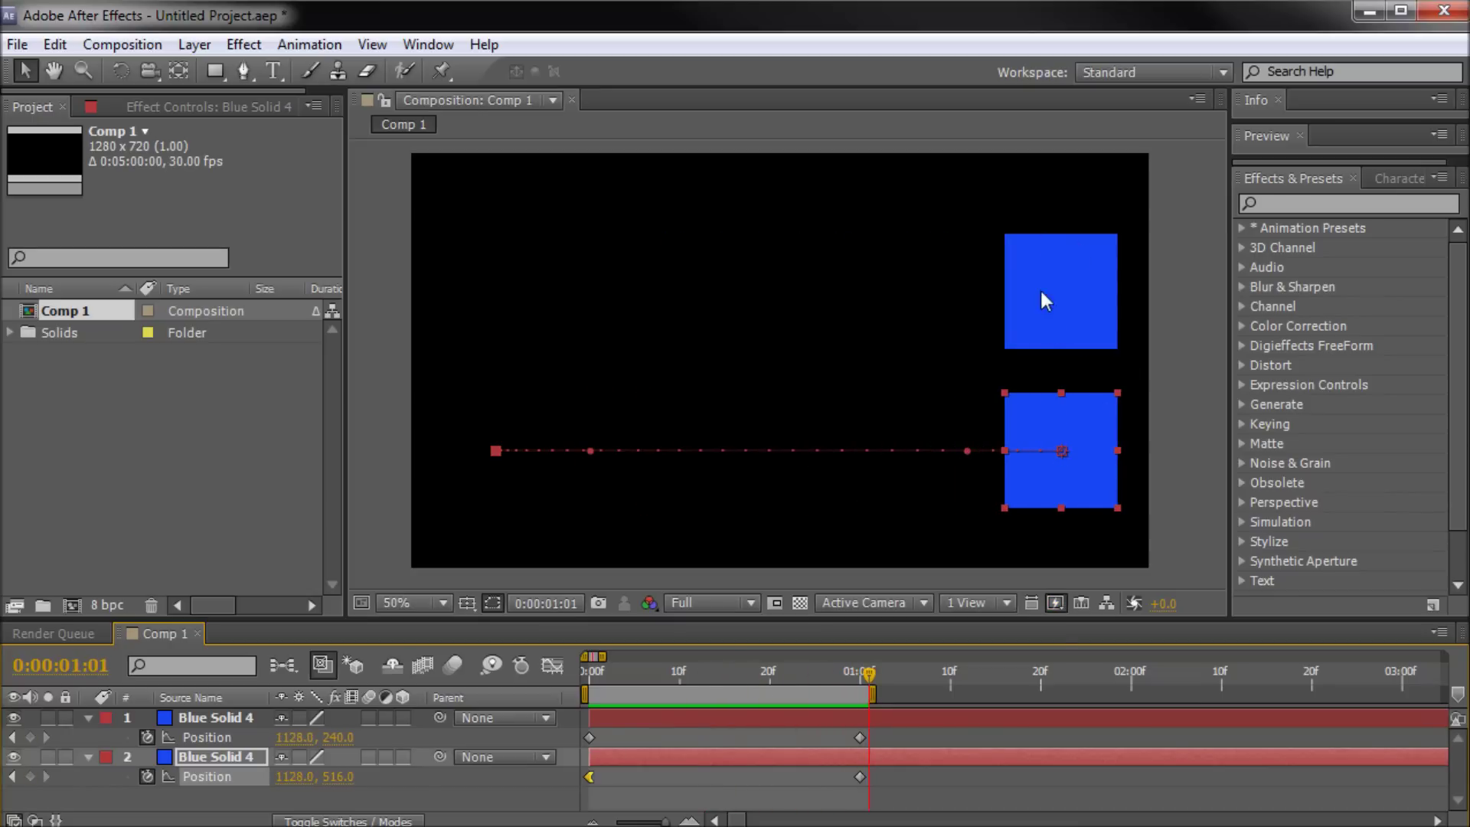
drag(870, 685, 842, 671)
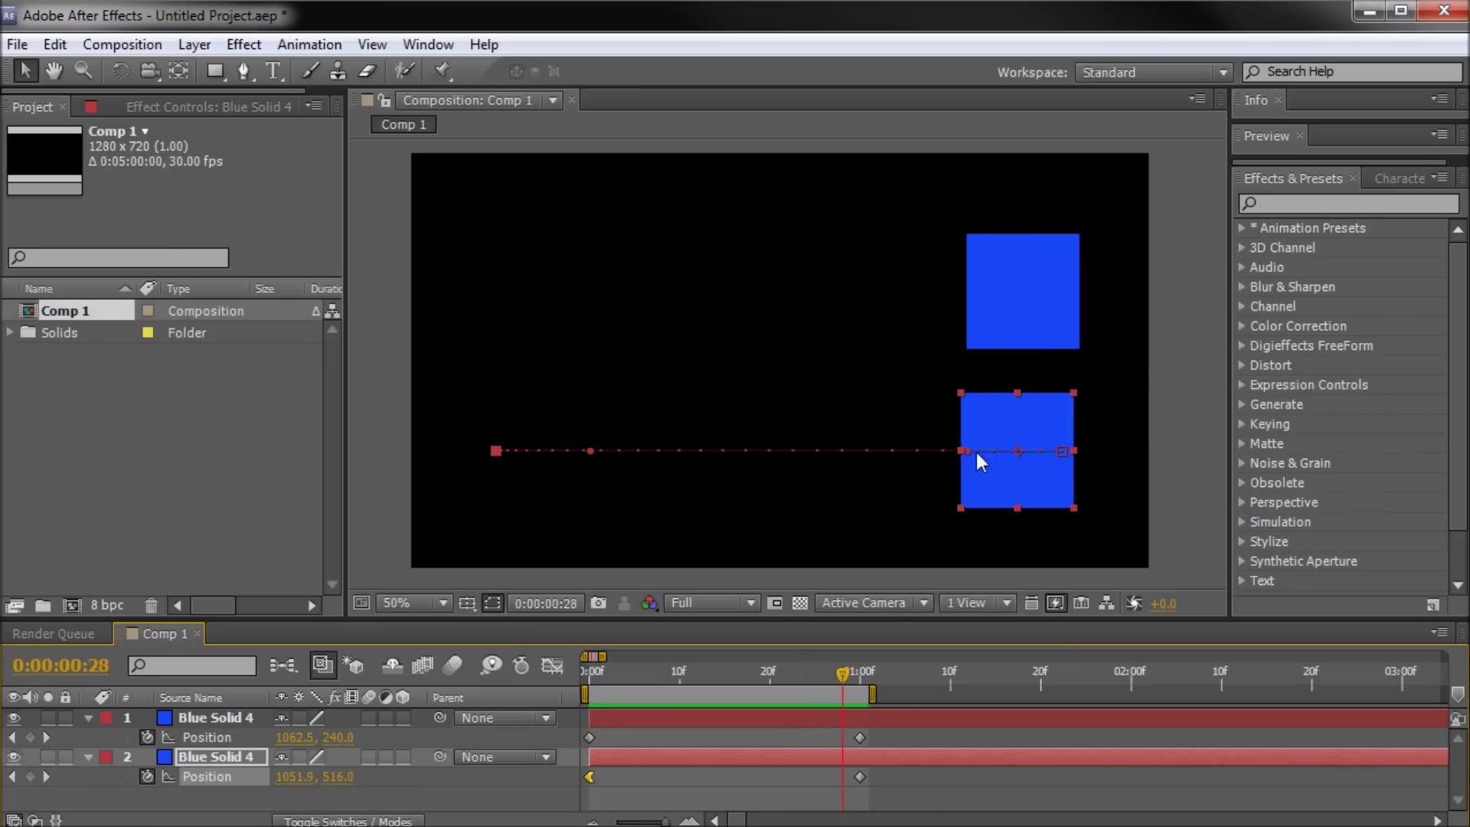
key(space)
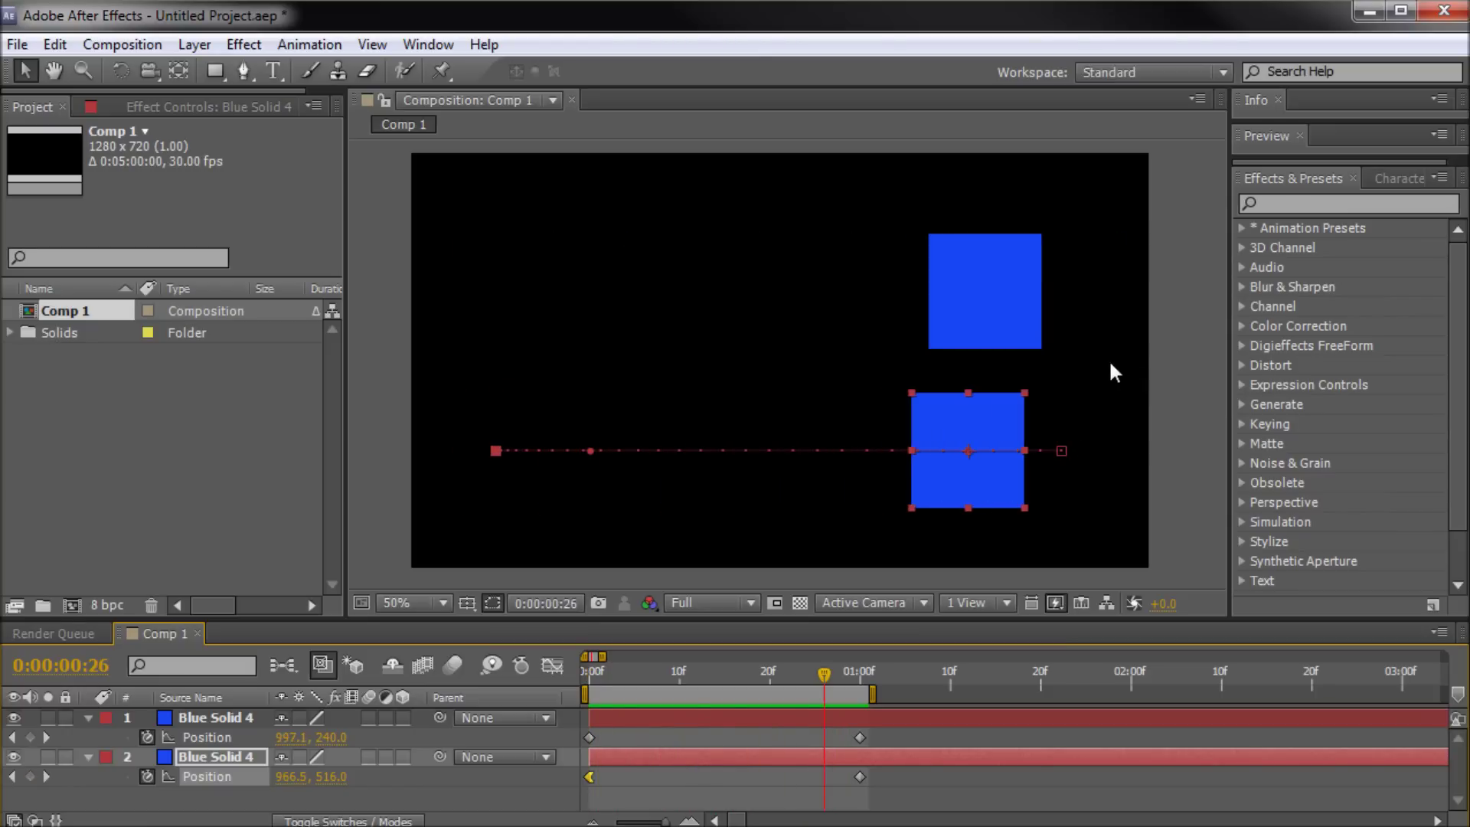
click(1160, 354)
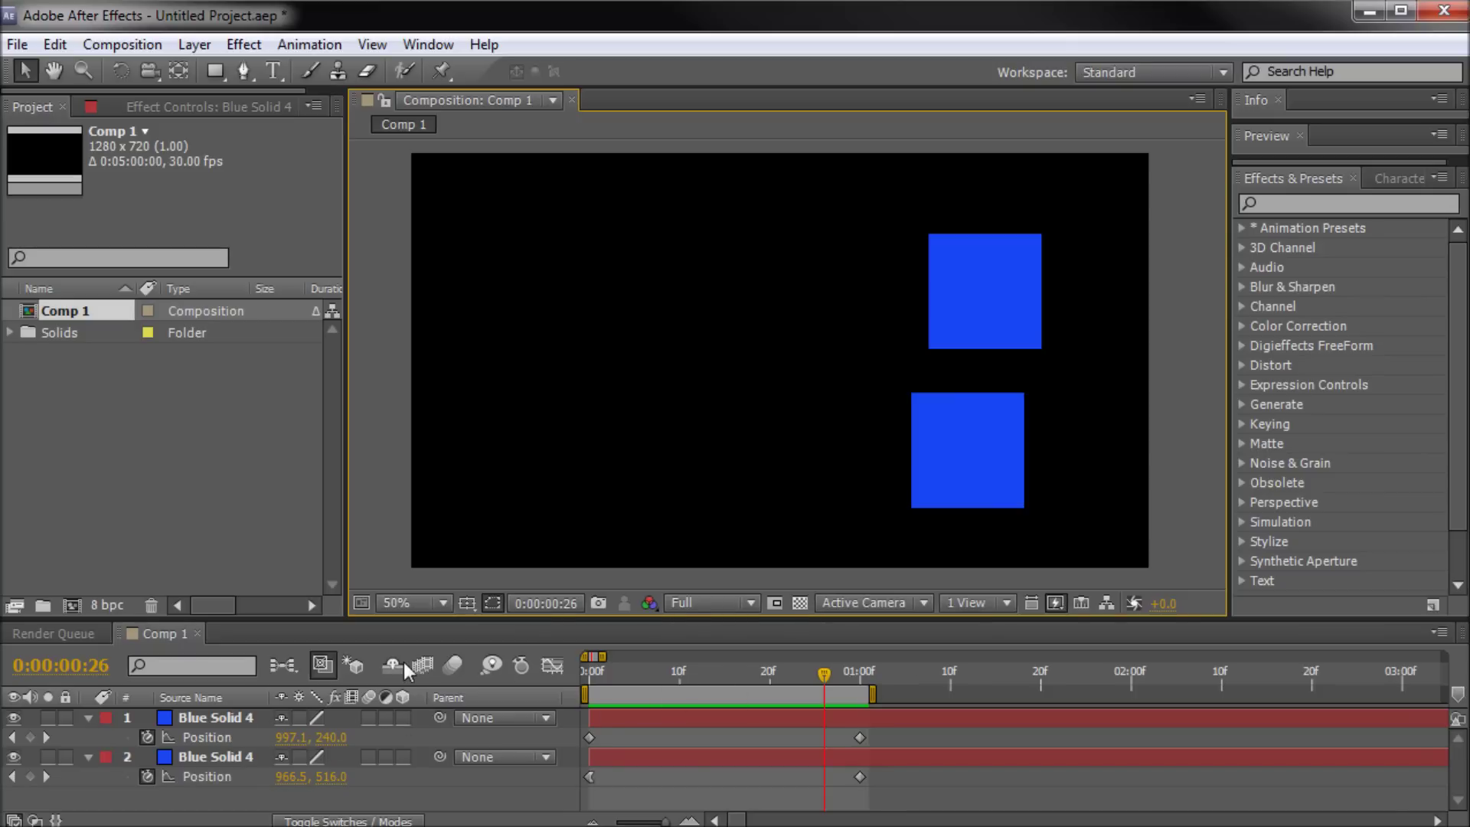
Delete both blue square layers
click(222, 720)
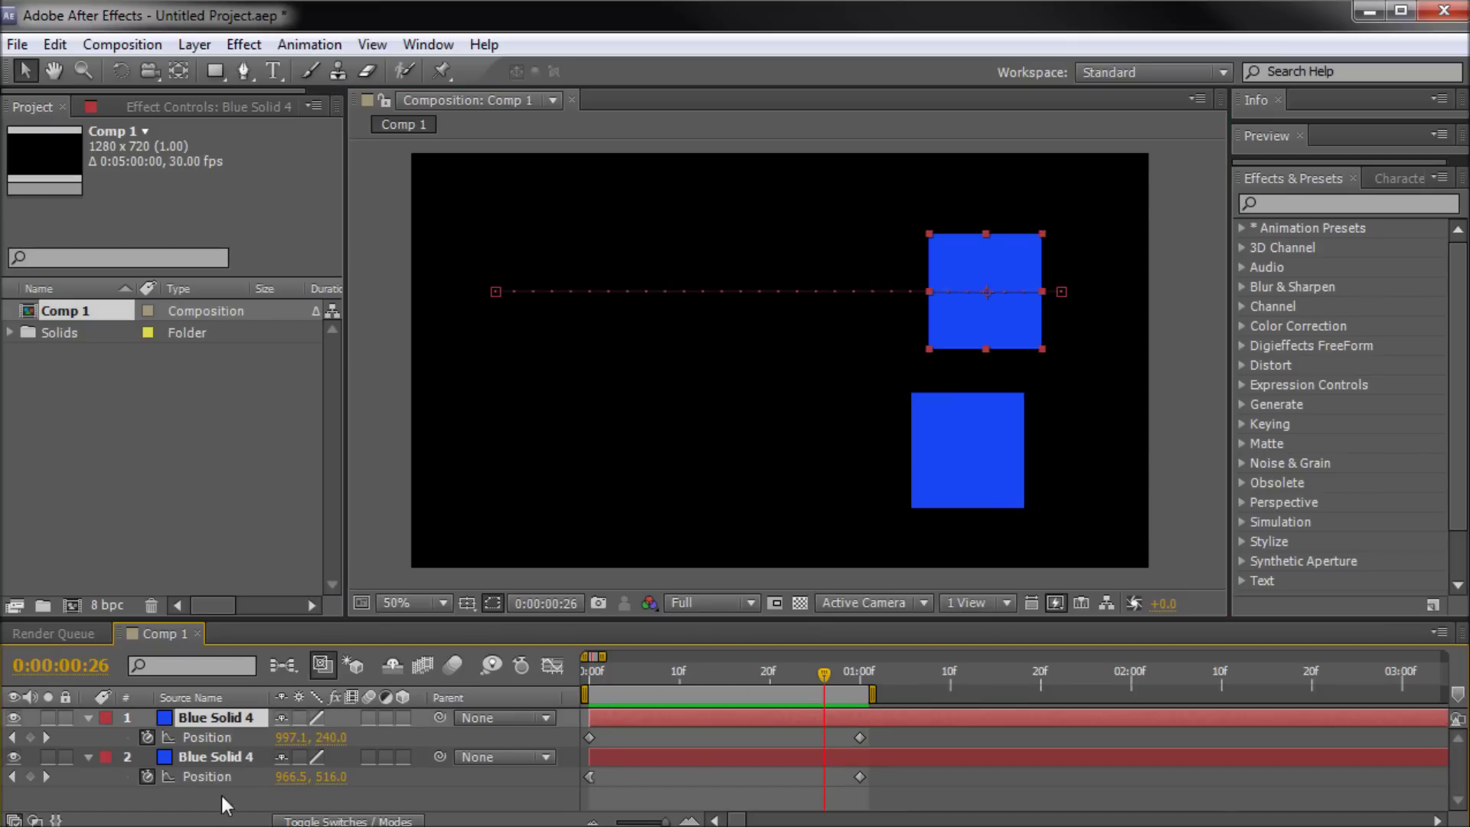
shift+click(213, 756)
key(Delete)
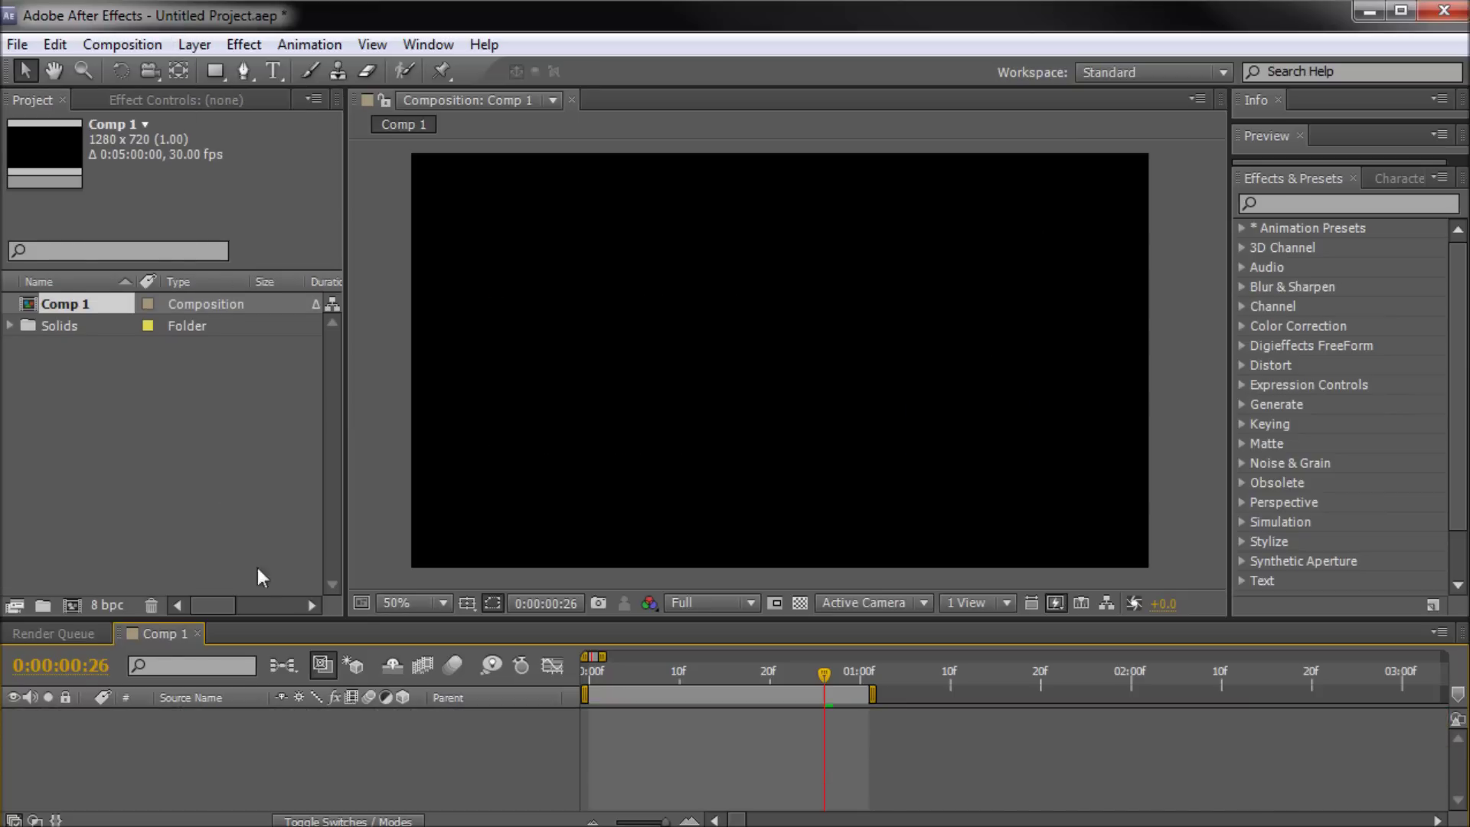
Create Blue Solid 5, shrink it to a small square near the bottom centre, and return to 0:00
click(195, 46)
mouse_move(222, 71)
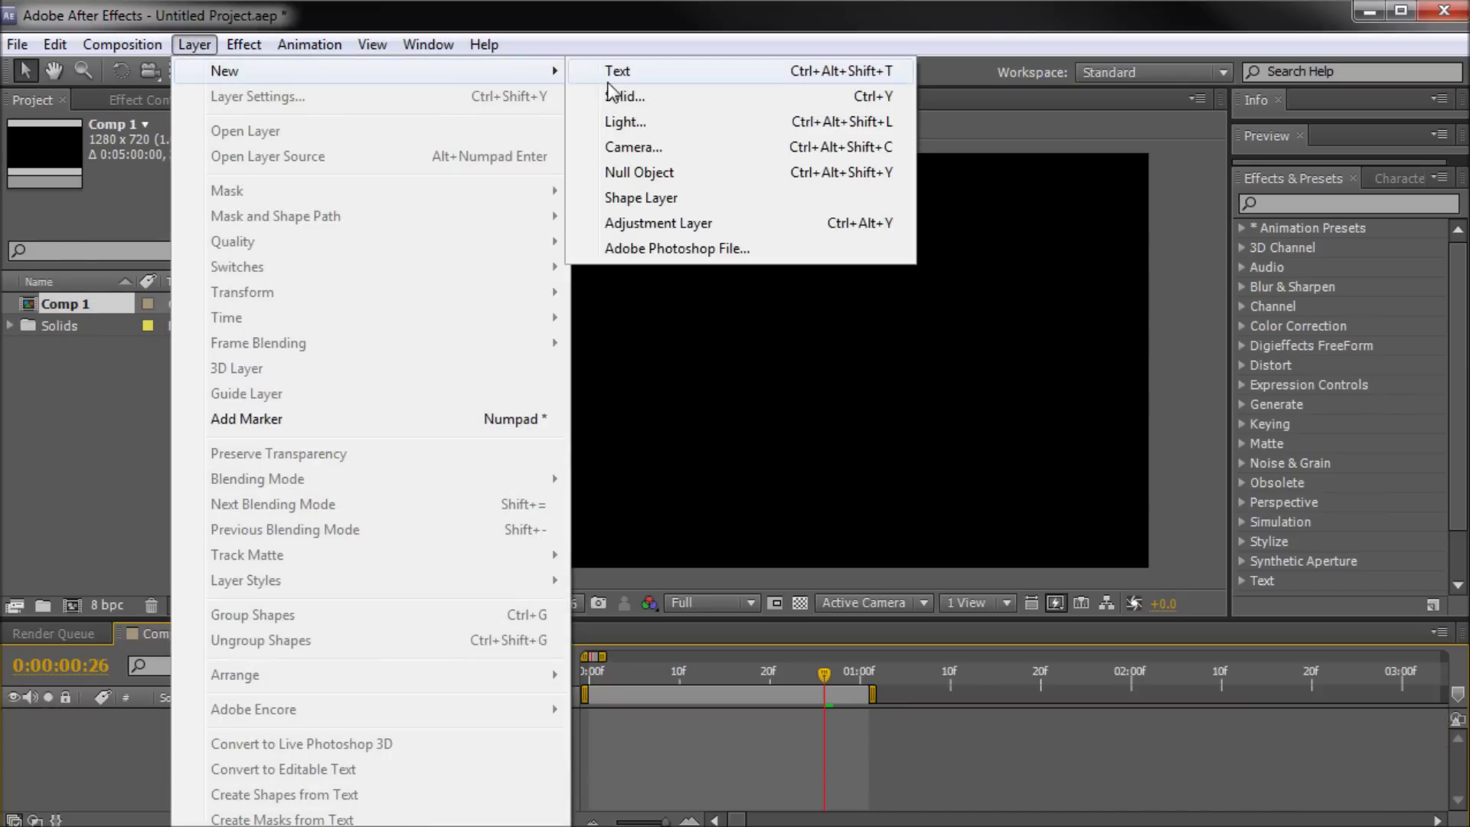
click(632, 106)
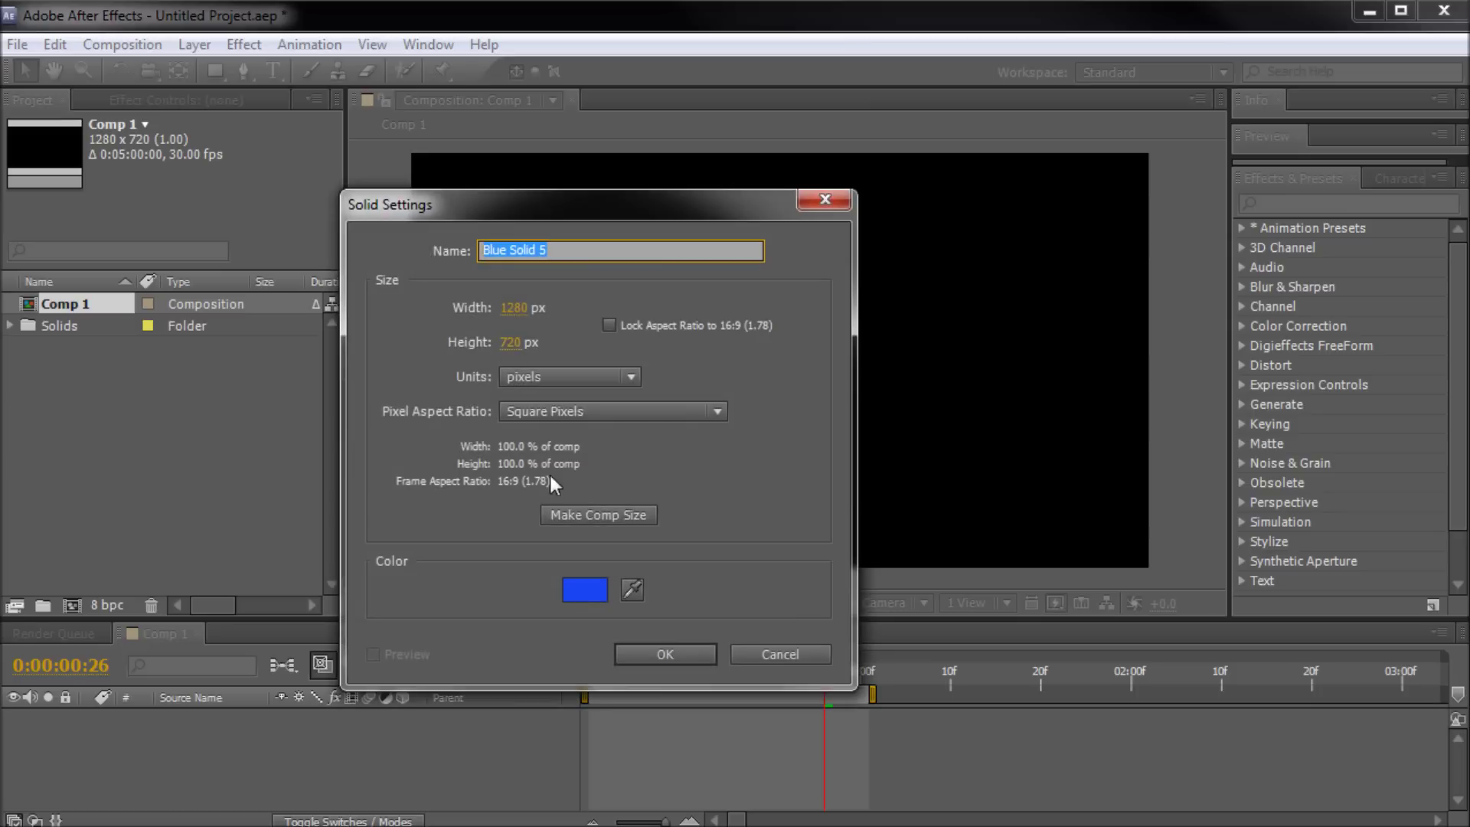
click(660, 654)
drag(1148, 568, 805, 546)
drag(823, 676, 586, 674)
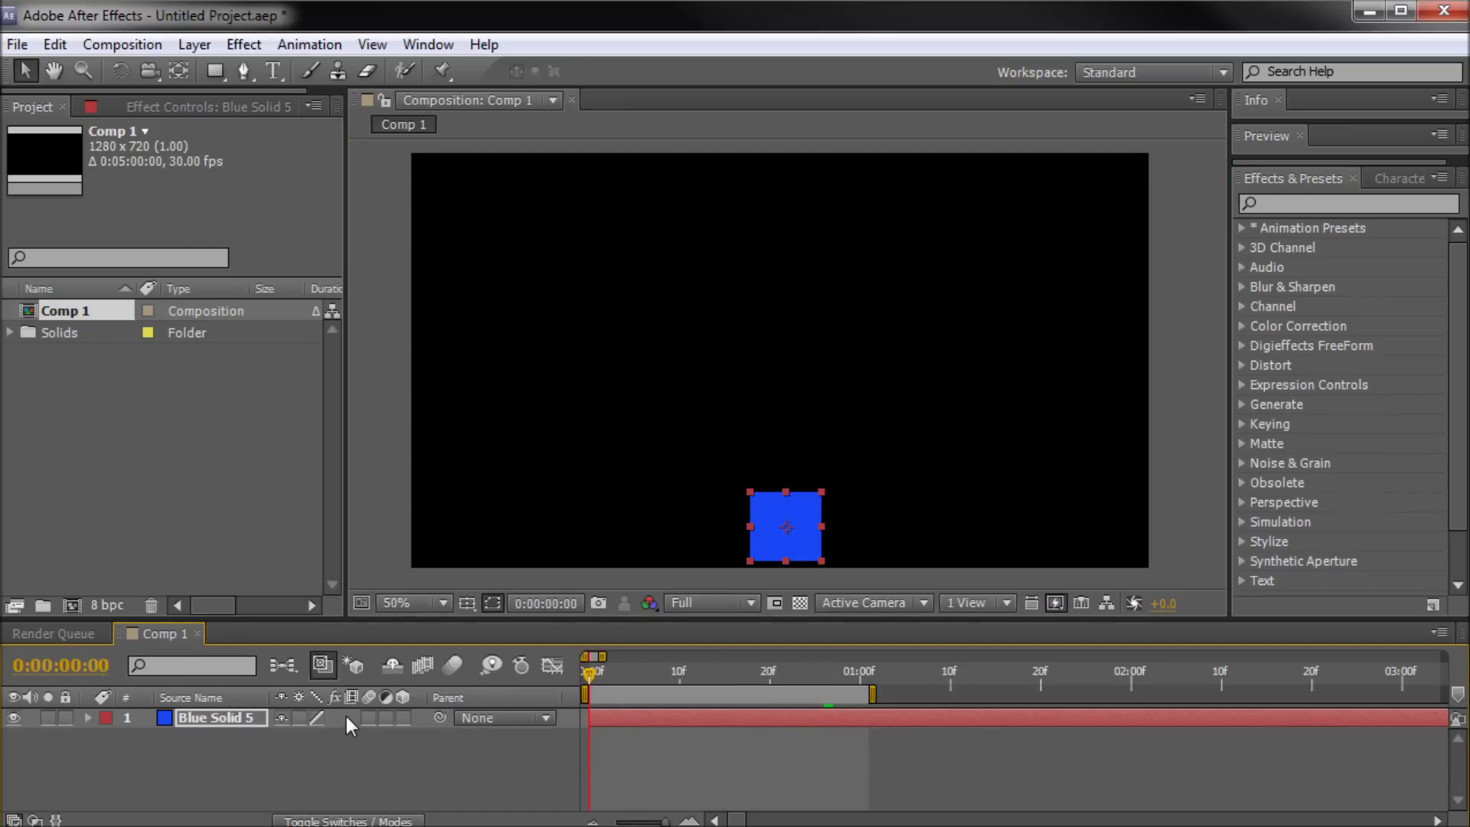
Keyframe the square's Position at 0:00 and raise it to the top at frame 14
key(alt+shift+p)
click(146, 738)
drag(585, 677, 713, 679)
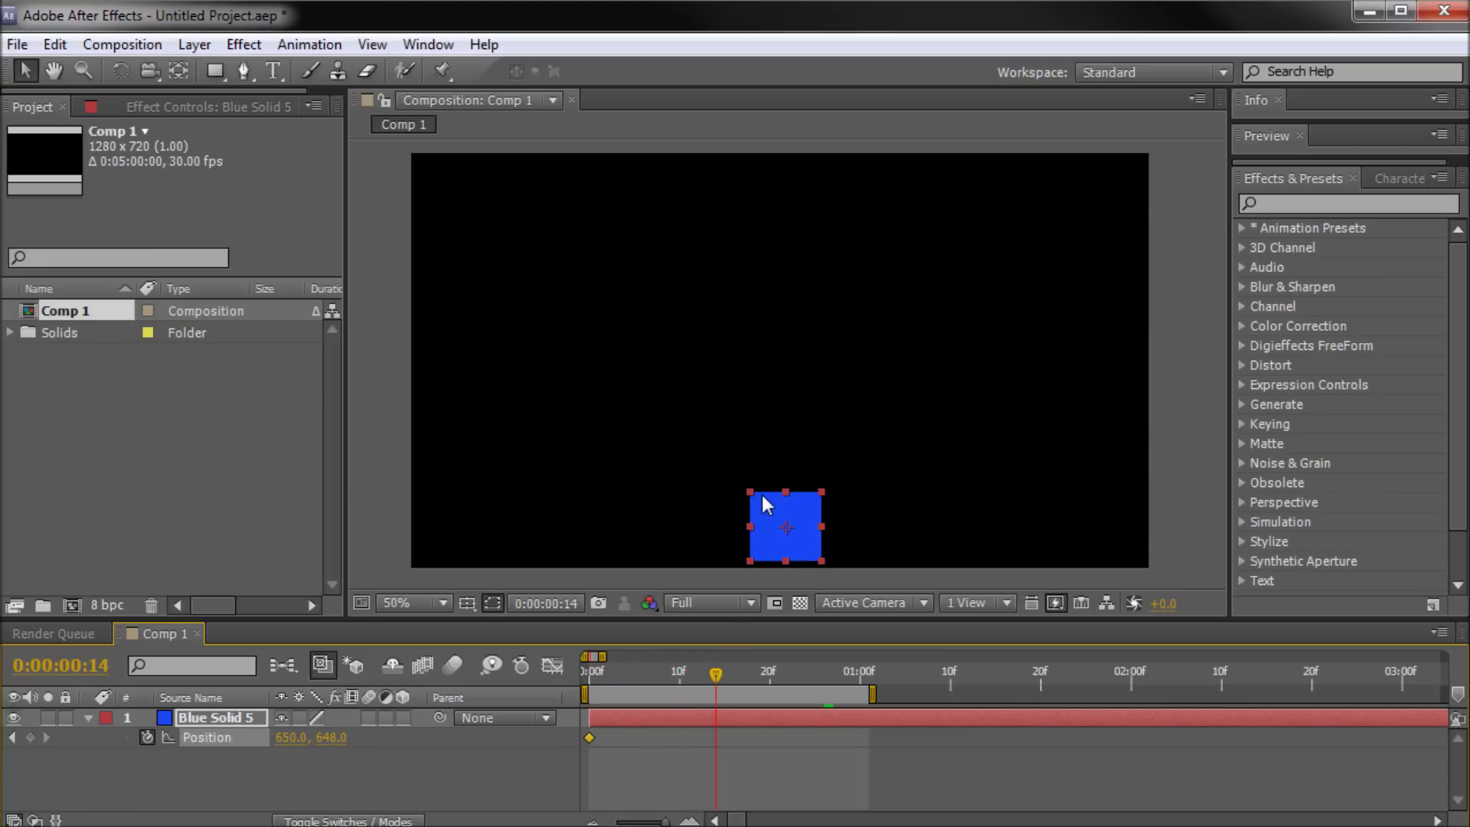
drag(764, 496, 737, 183)
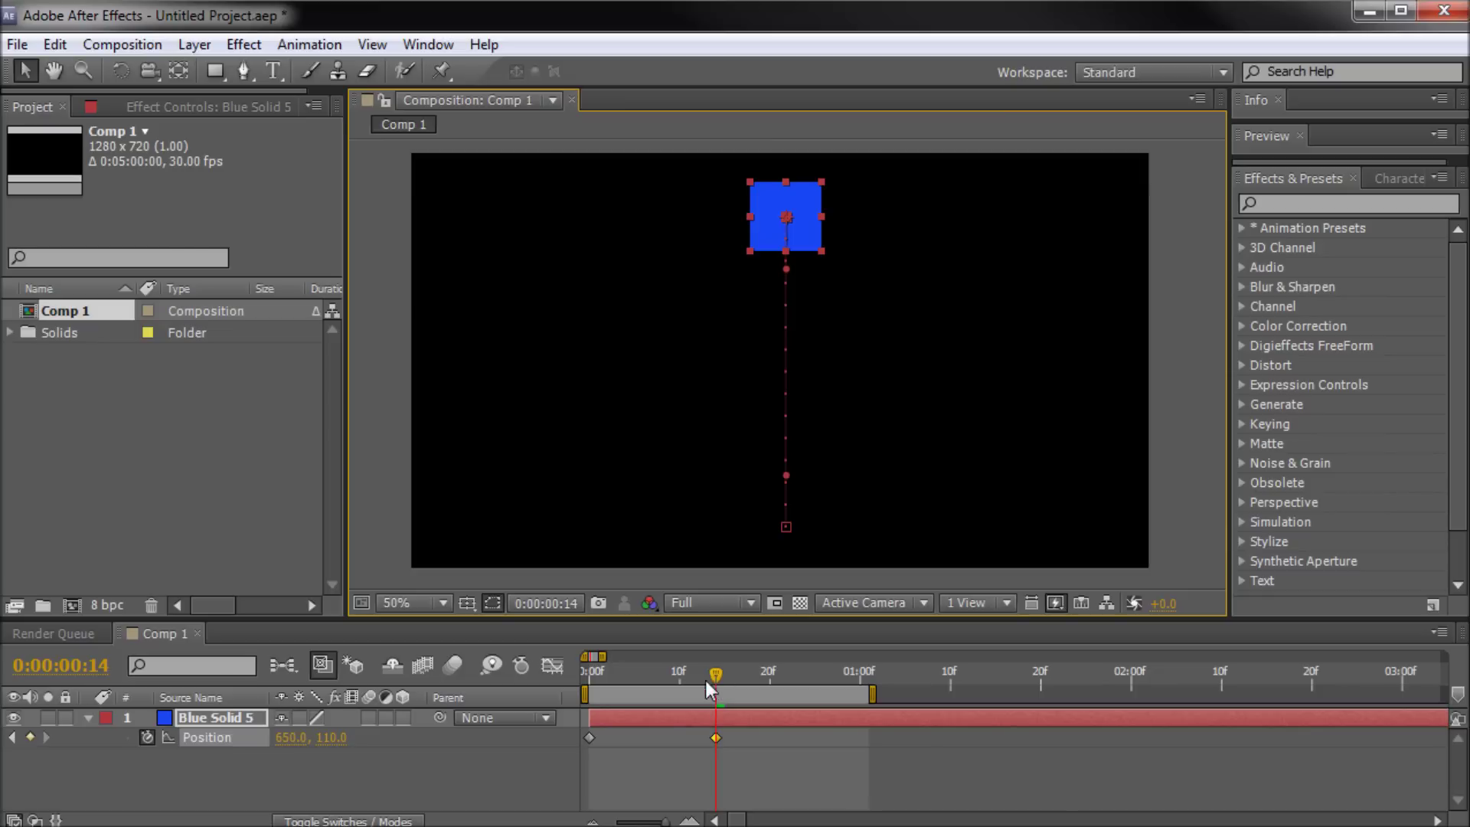
click(636, 752)
Add a bottom Position keyframe at exactly 1:00 and move the top keyframe one frame later
drag(716, 674, 860, 671)
click(585, 738)
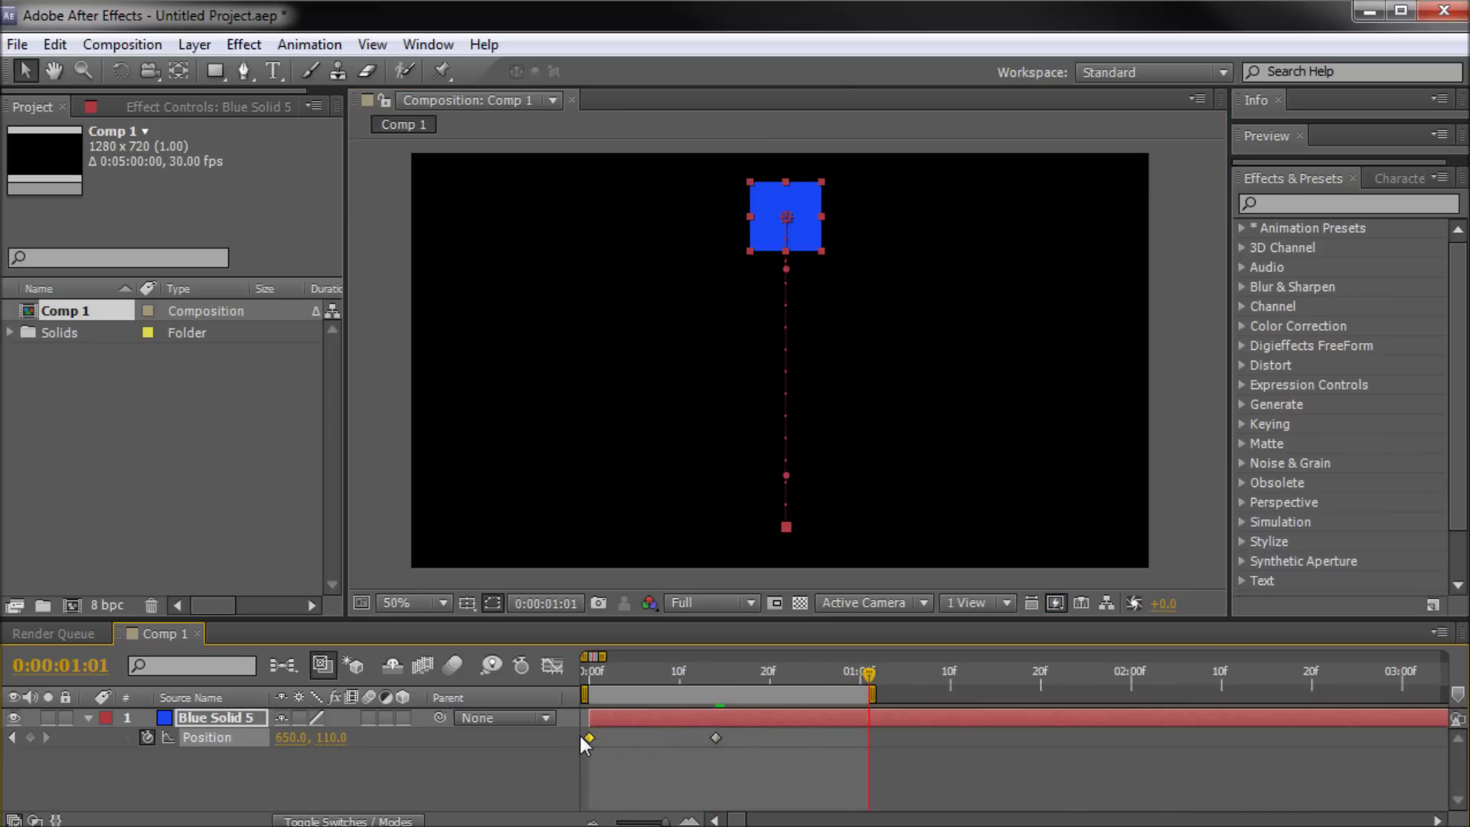
key(ctrl+c)
key(ctrl+v)
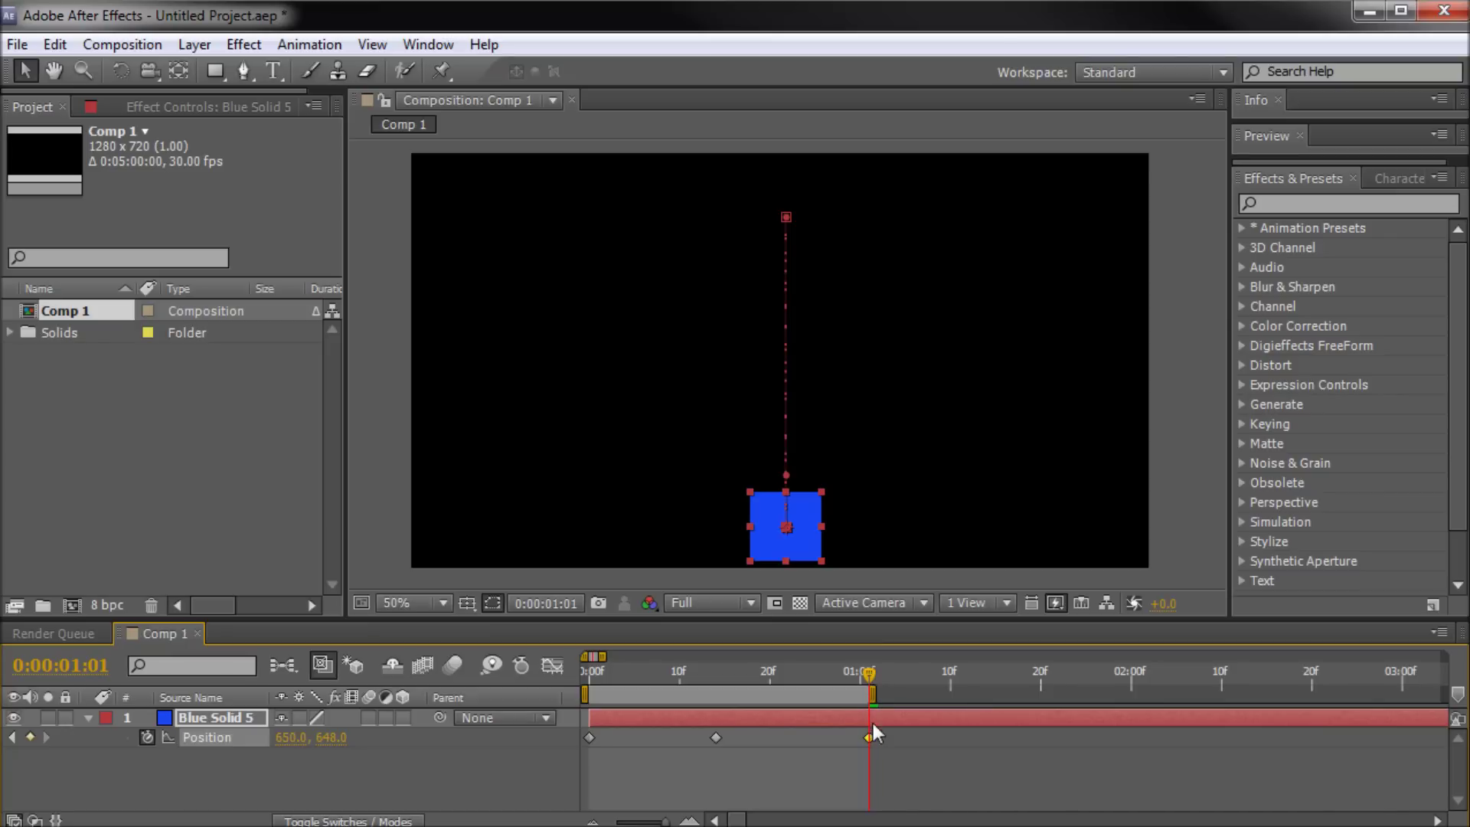
drag(871, 736, 862, 736)
drag(868, 669, 834, 673)
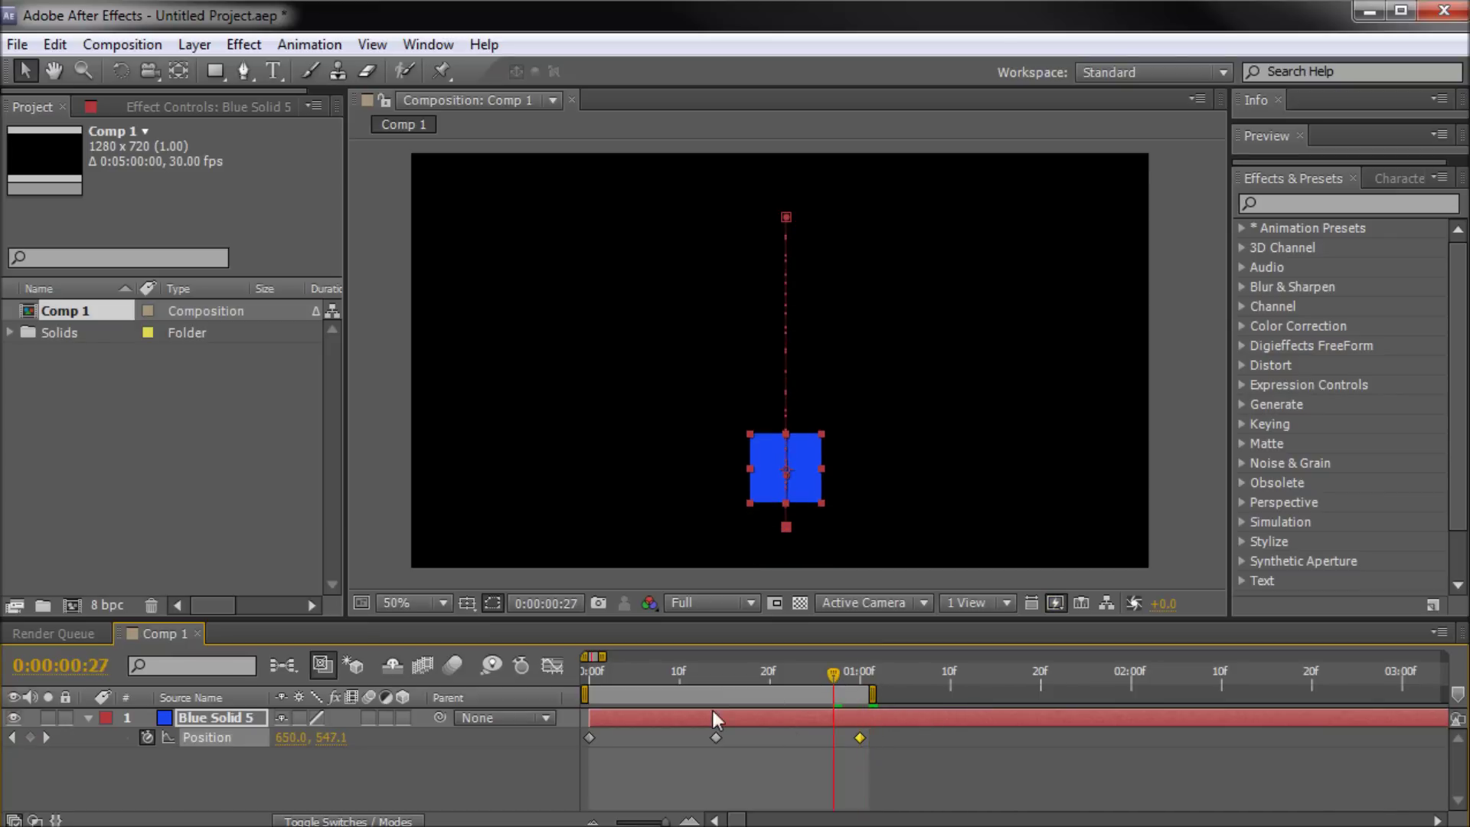
drag(715, 736, 721, 736)
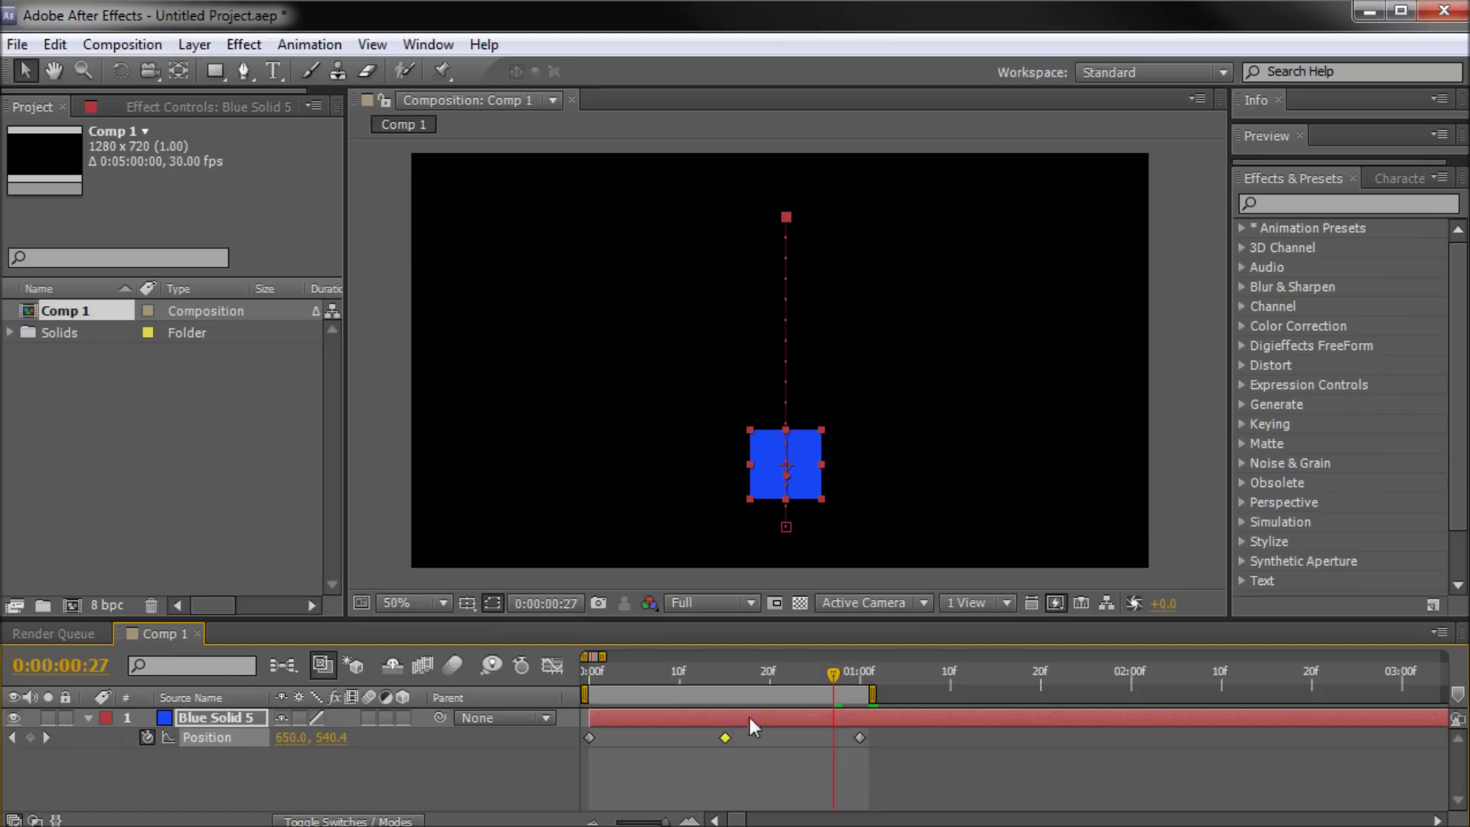
Preview the bounce, then shift all three keyframes' motion path left to x 388
drag(830, 673, 607, 672)
click(1173, 457)
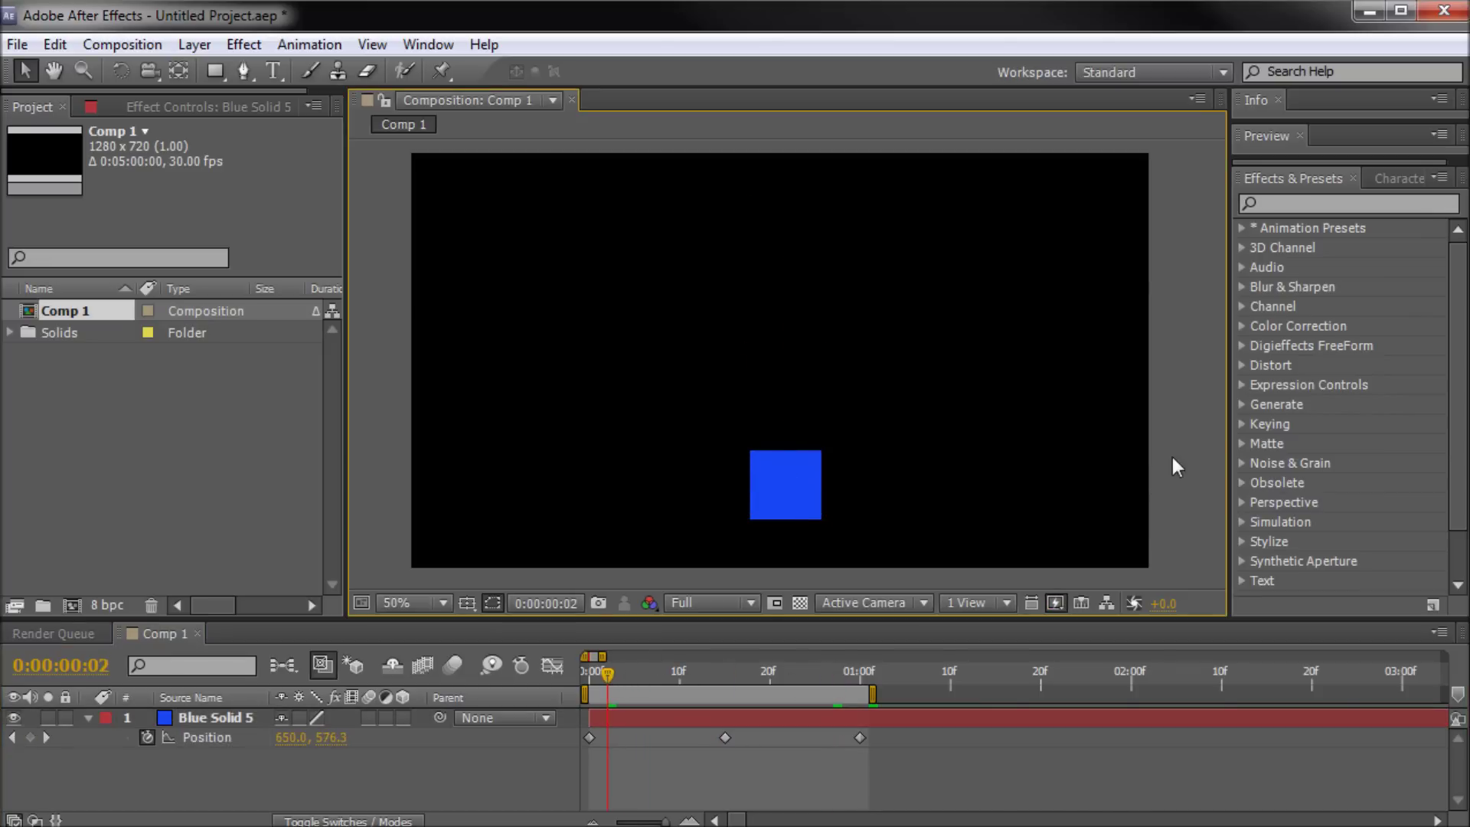
key(space)
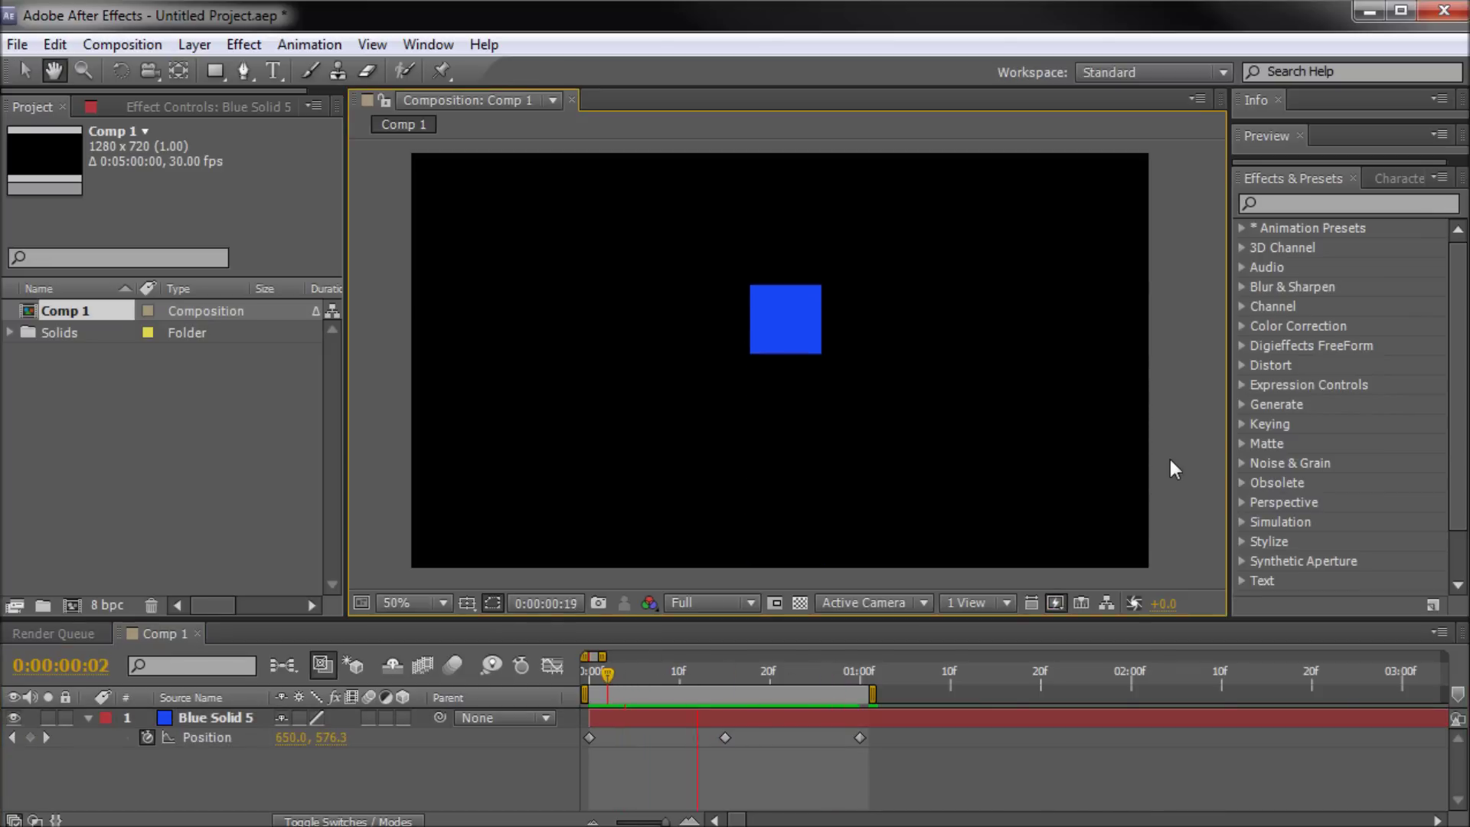
key(space)
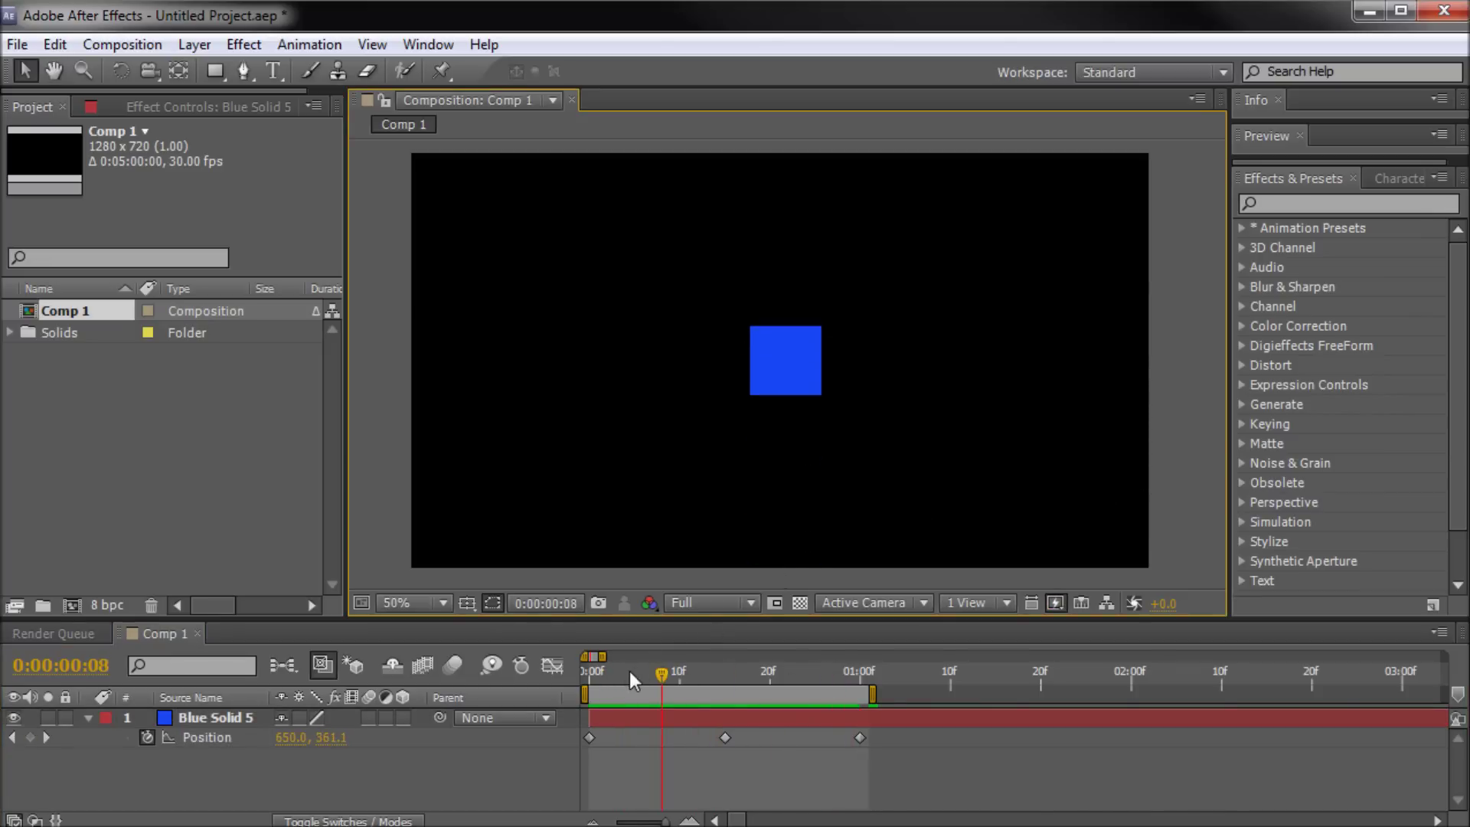
drag(661, 675, 869, 686)
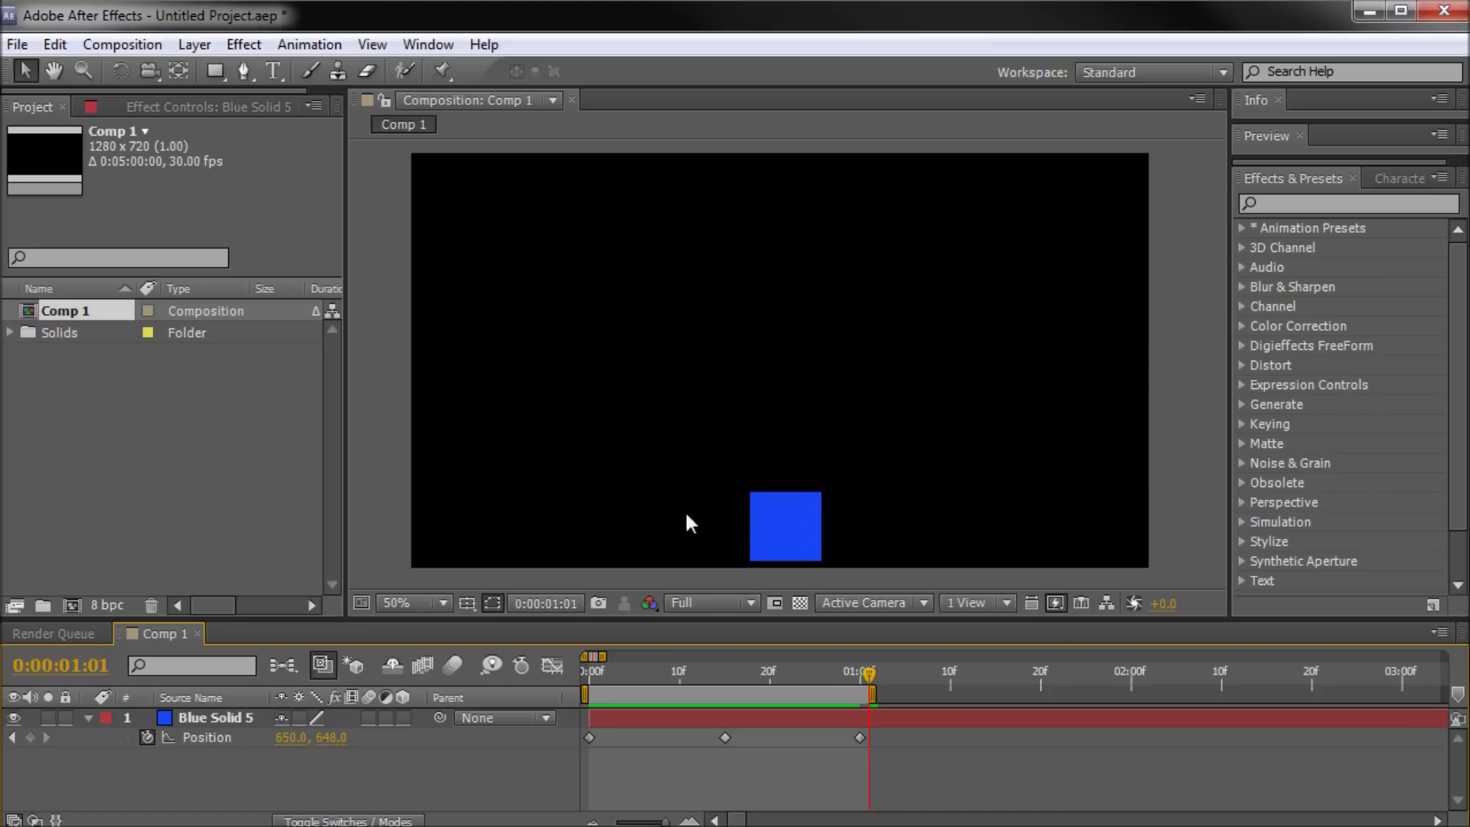
drag(836, 676, 574, 665)
key(space)
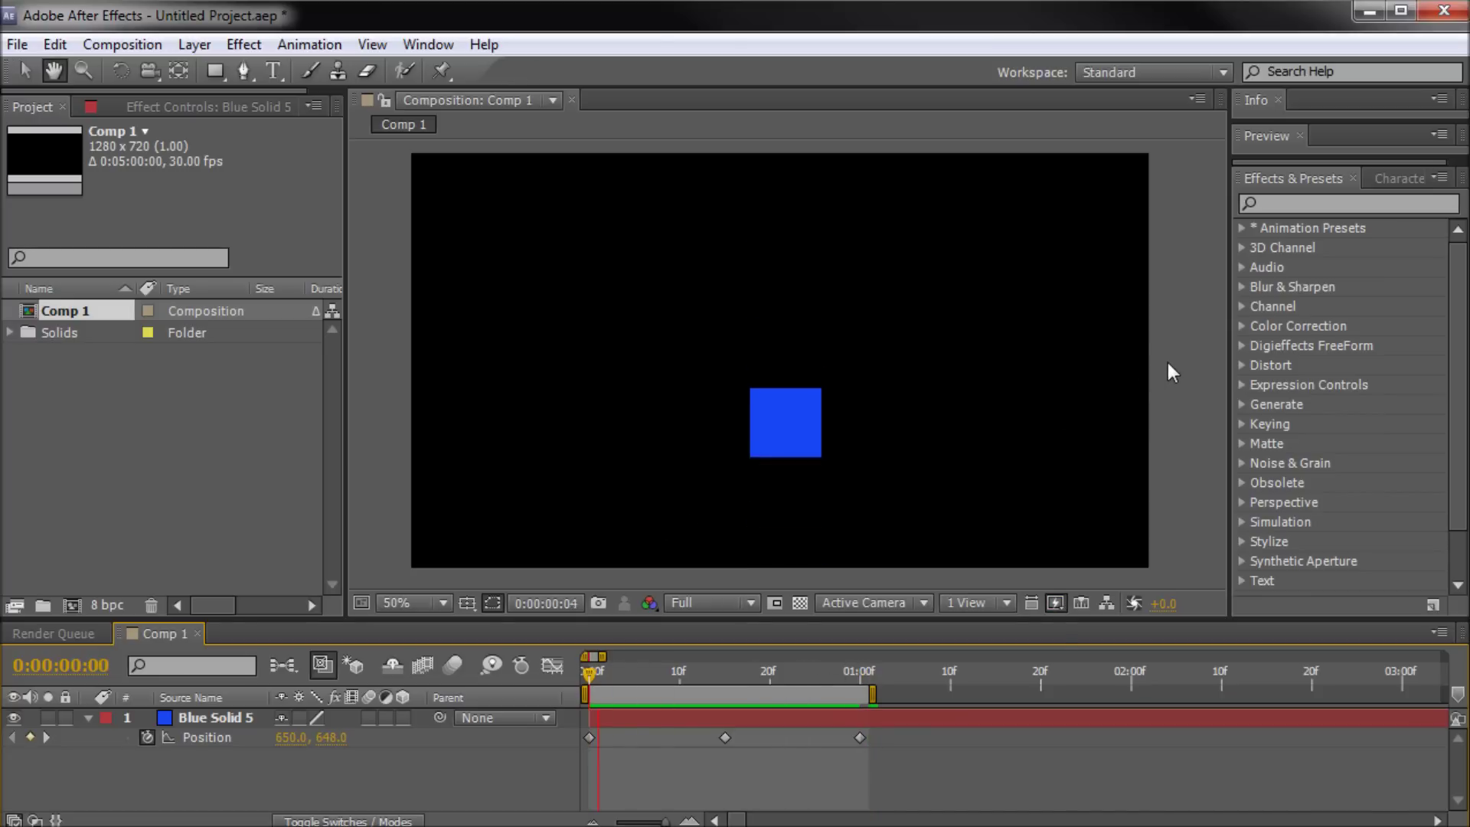
key(space)
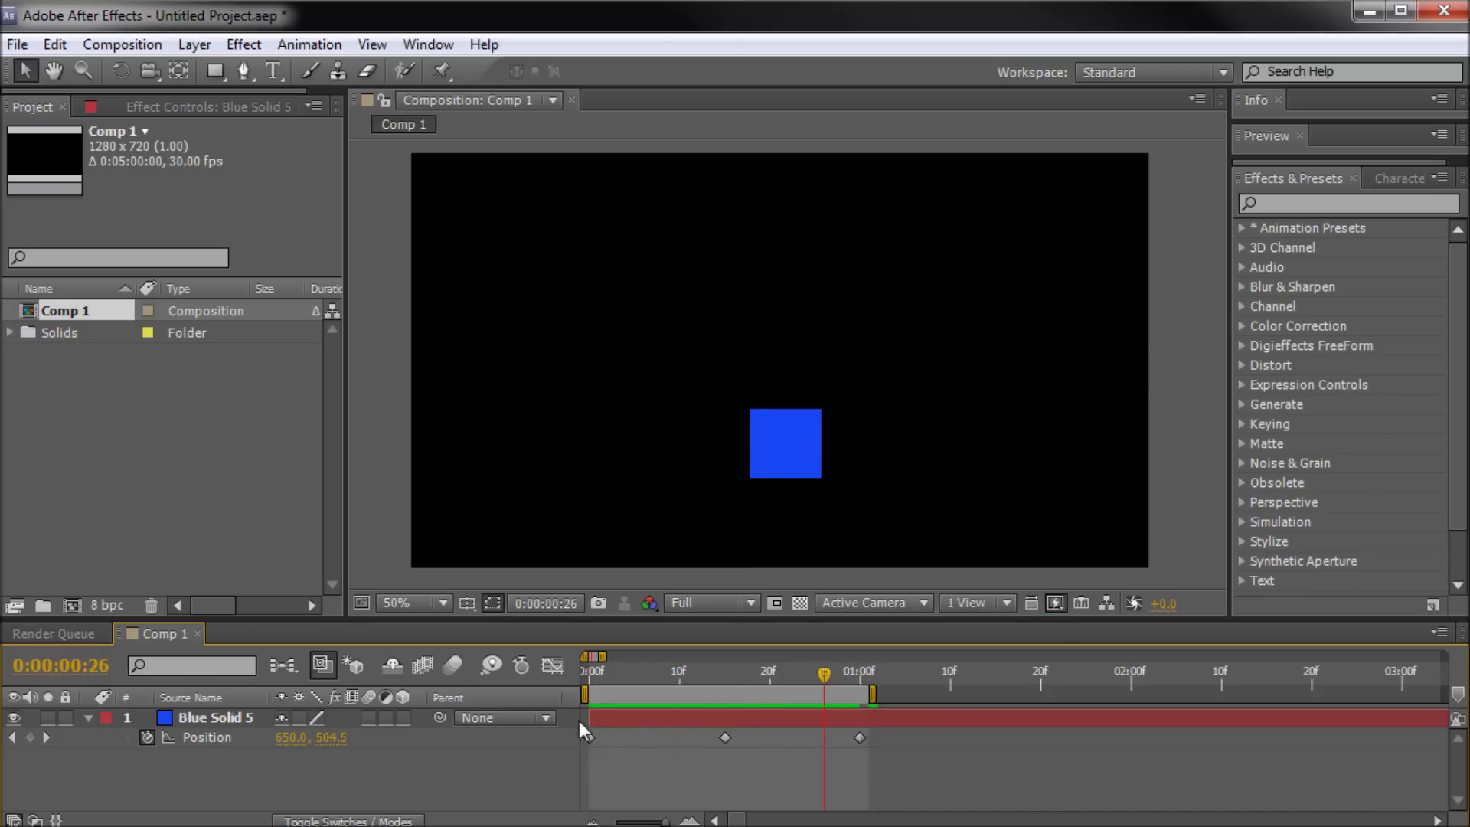
drag(861, 746, 585, 732)
drag(786, 526, 623, 524)
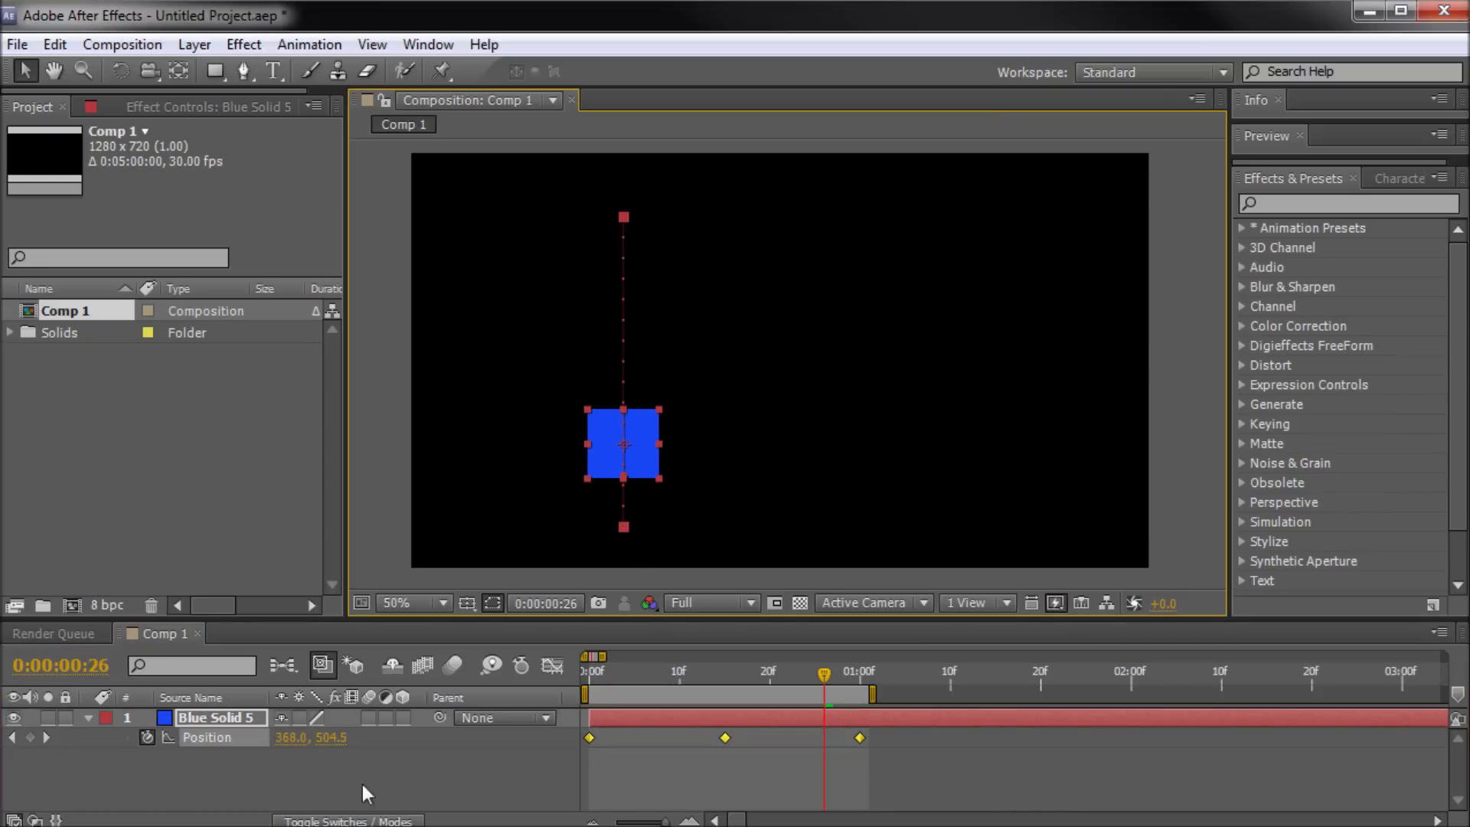
Duplicate the bouncing square and move the copy's whole bounce right to x 874
key(ctrl+d)
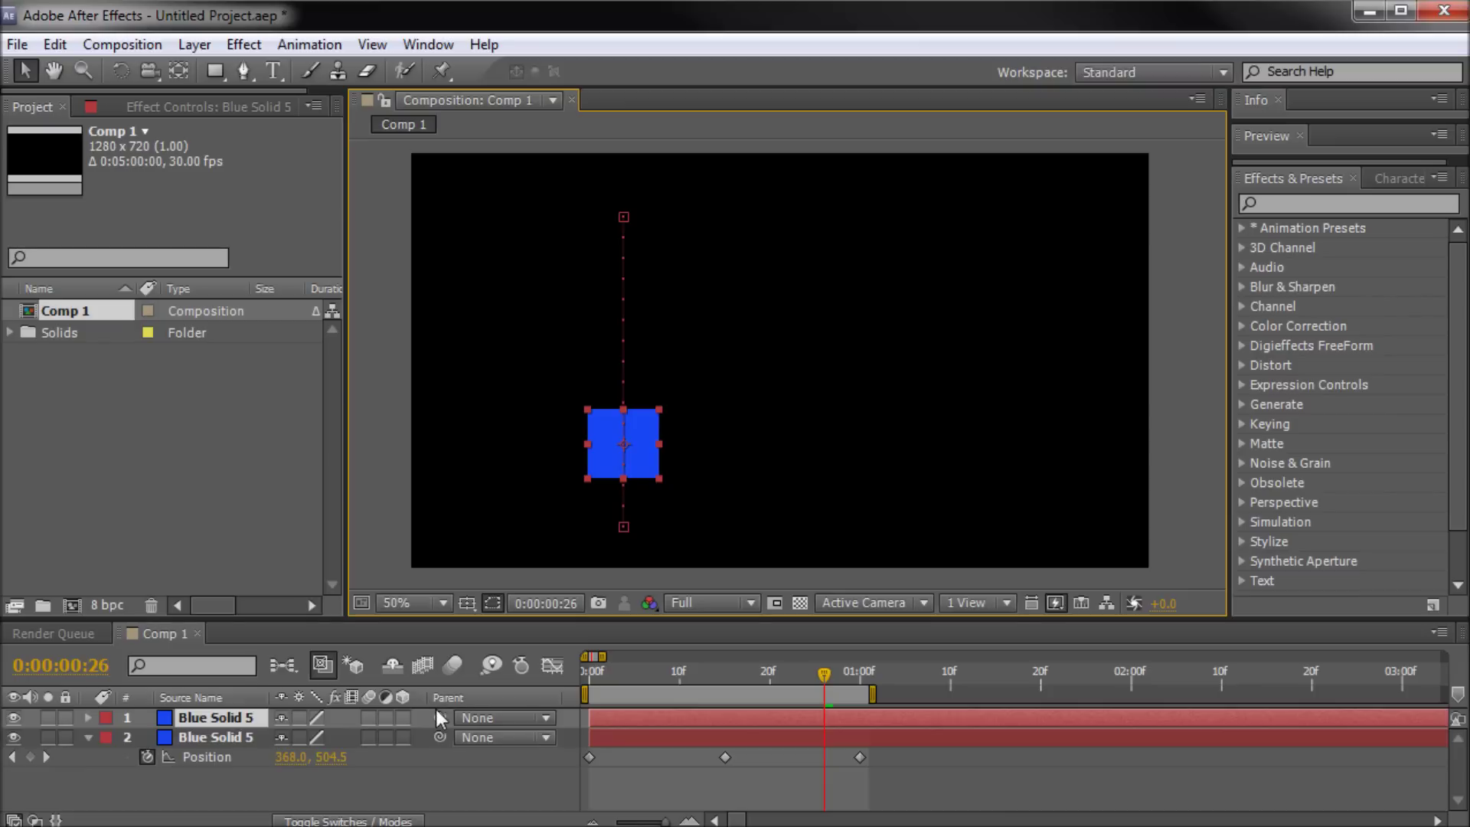
key(p)
click(865, 741)
drag(593, 741, 579, 739)
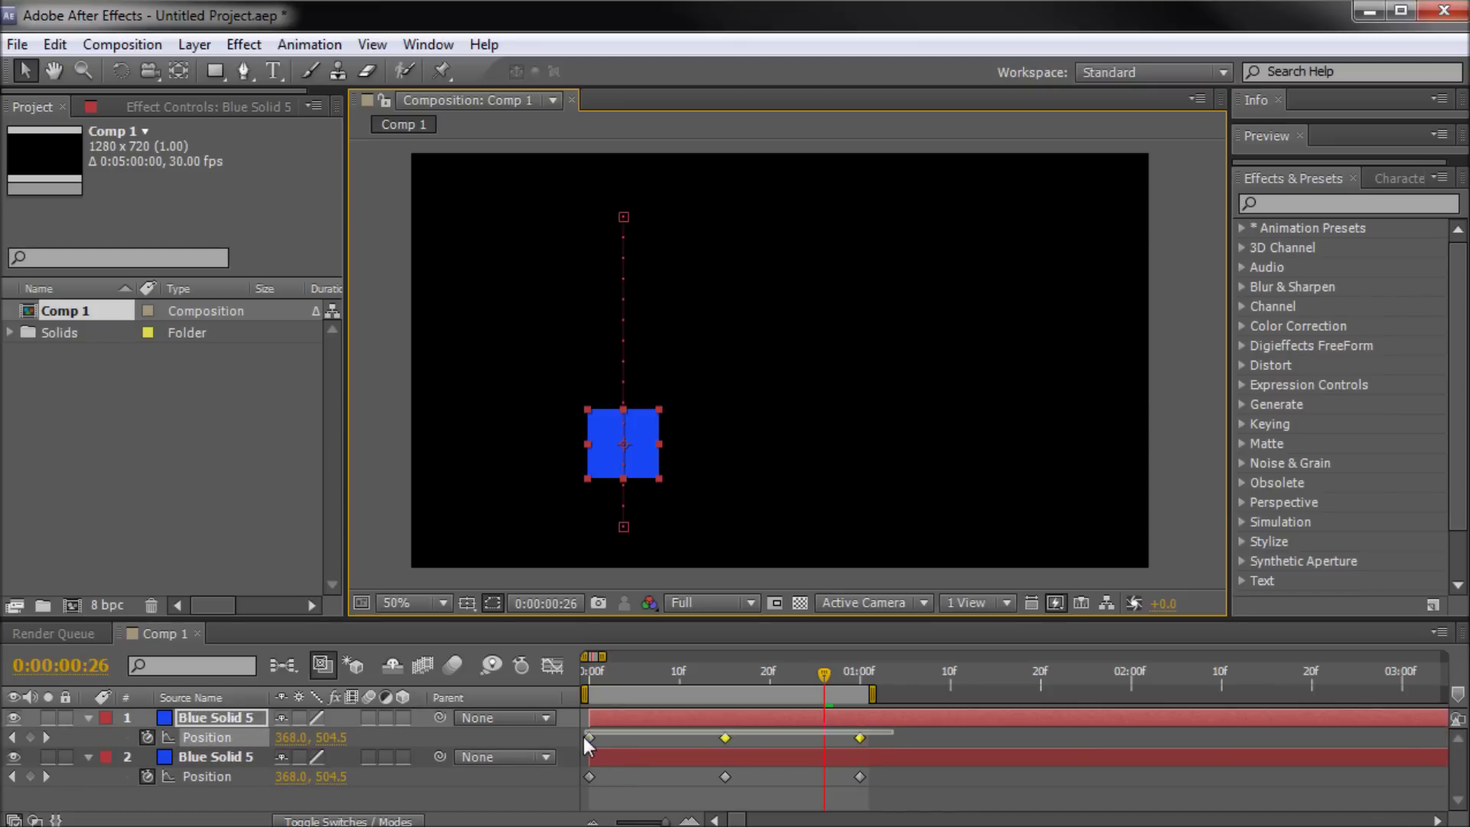
drag(624, 528, 917, 530)
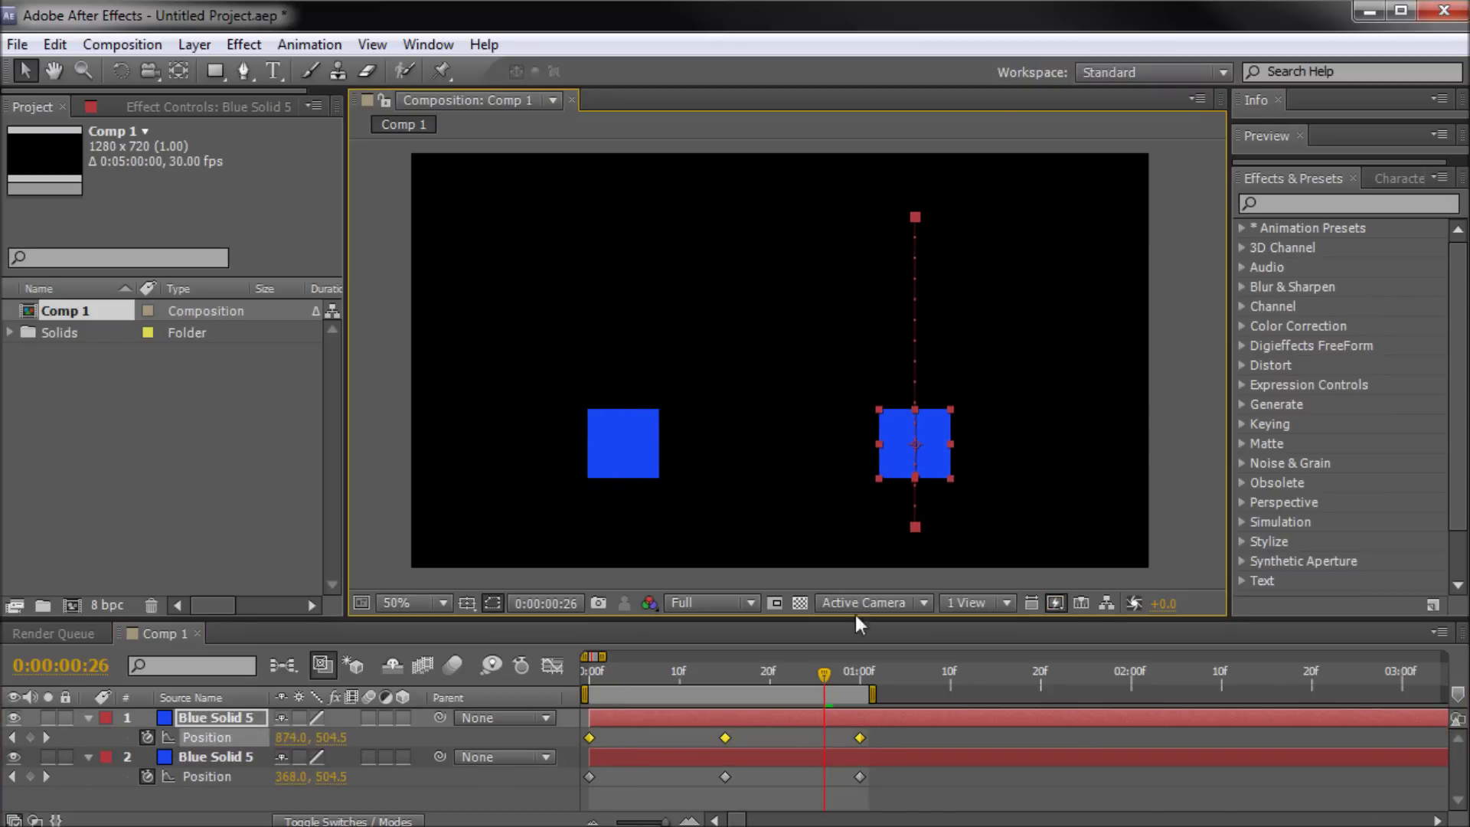
click(909, 775)
Preview both squares bouncing and check the top of the bounce at frame 15
drag(821, 677, 589, 676)
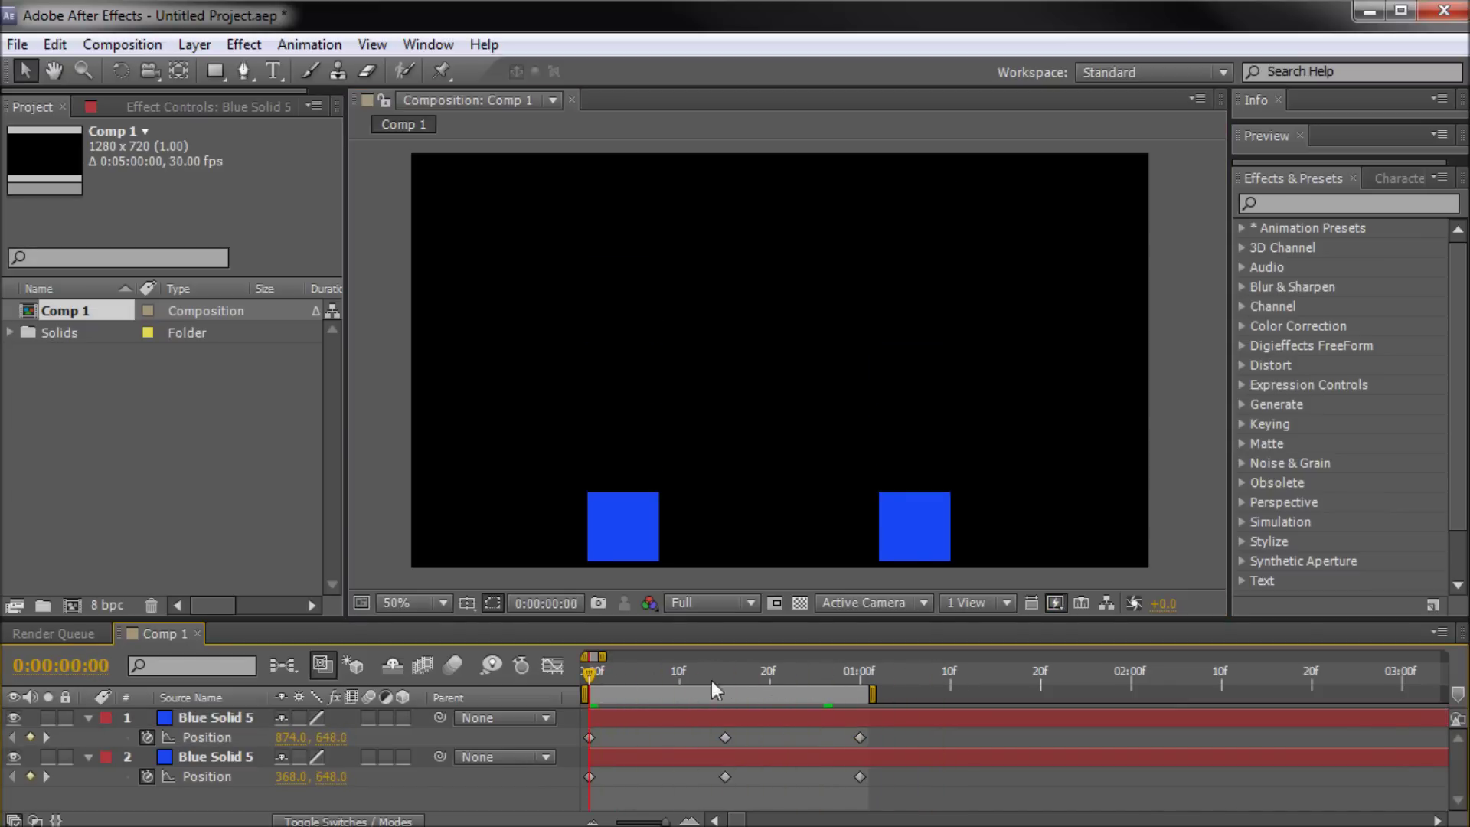
key(space)
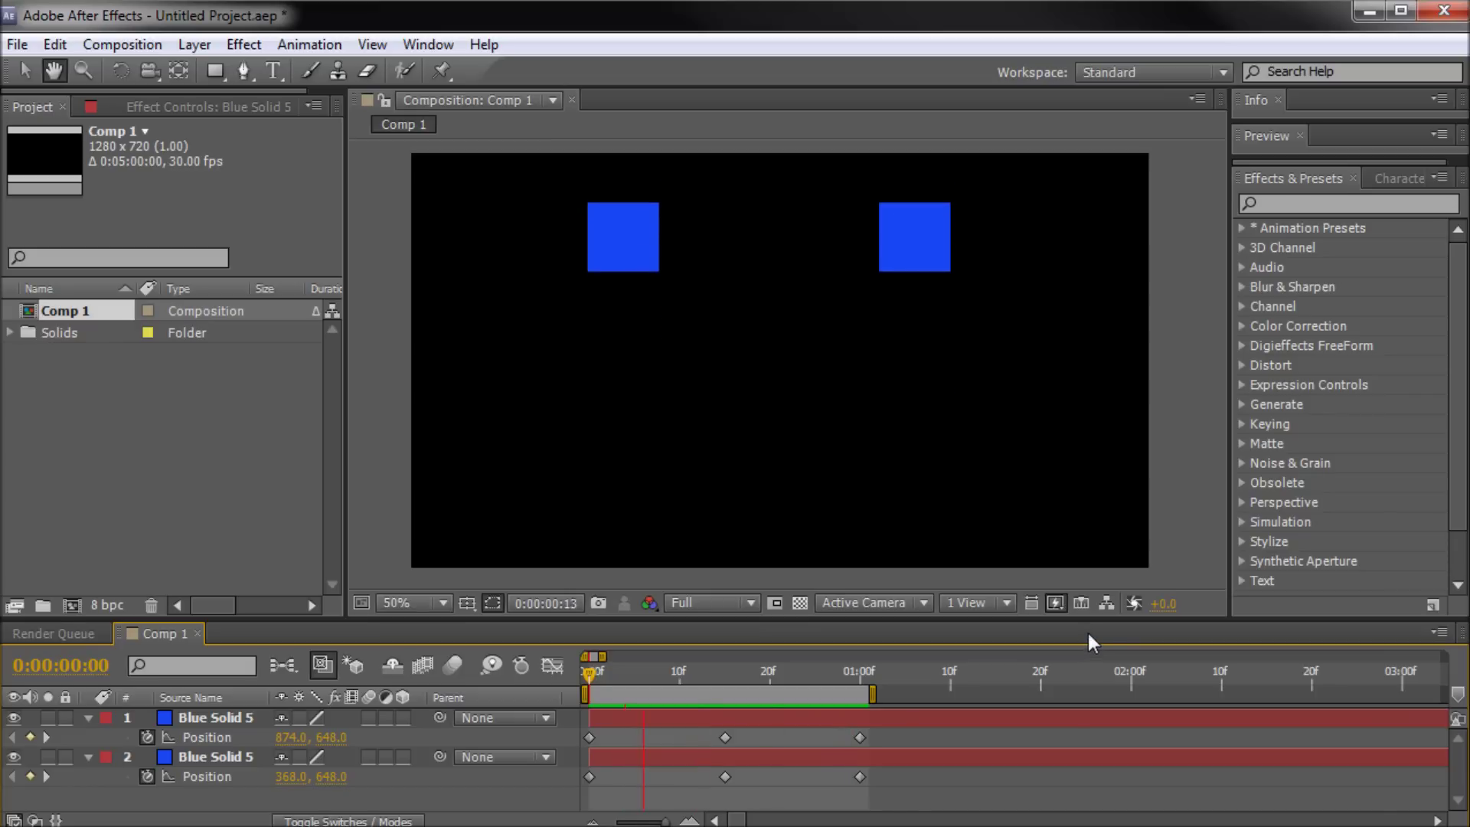
key(space)
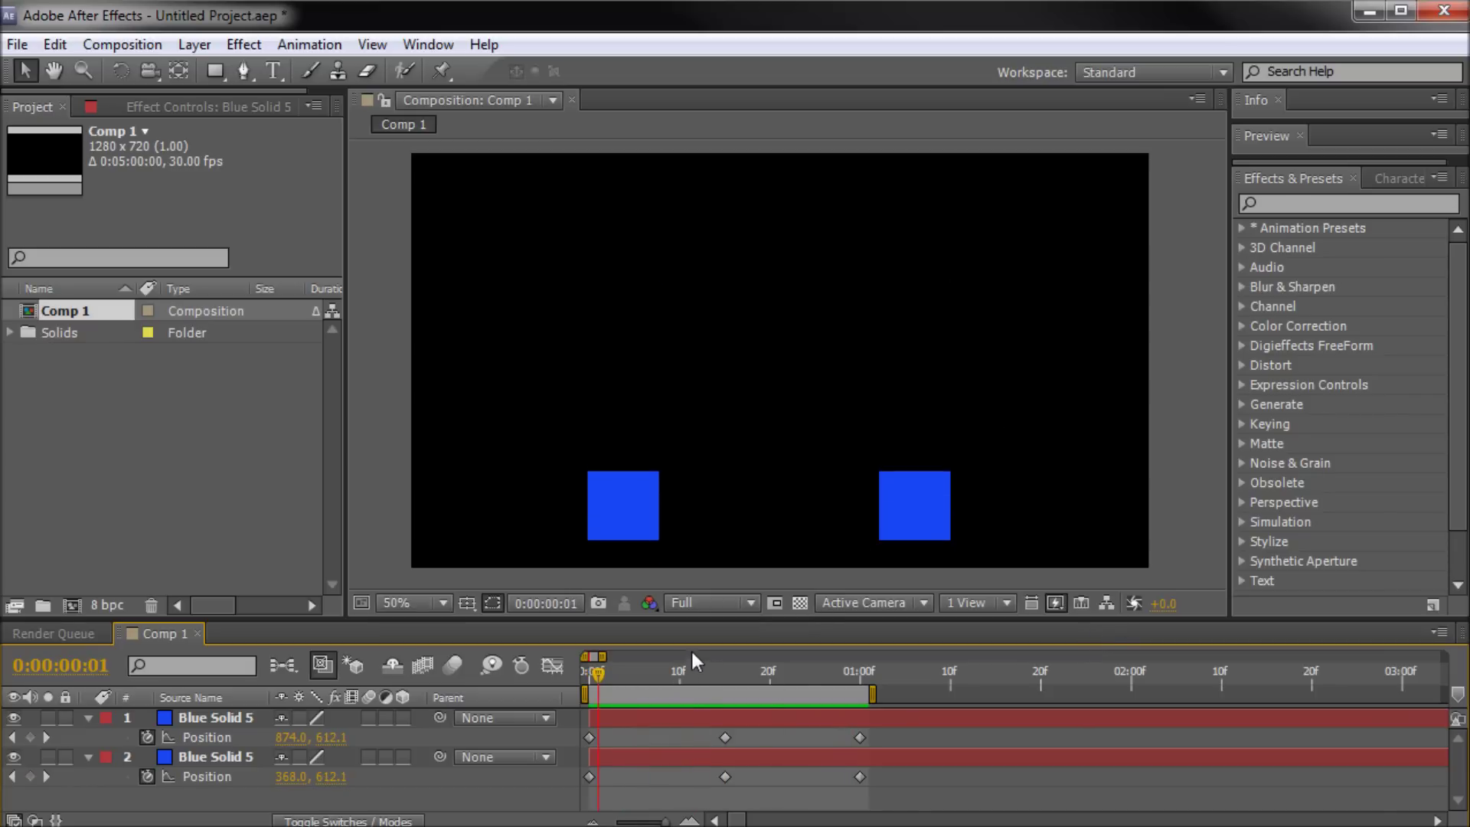
drag(599, 668, 634, 707)
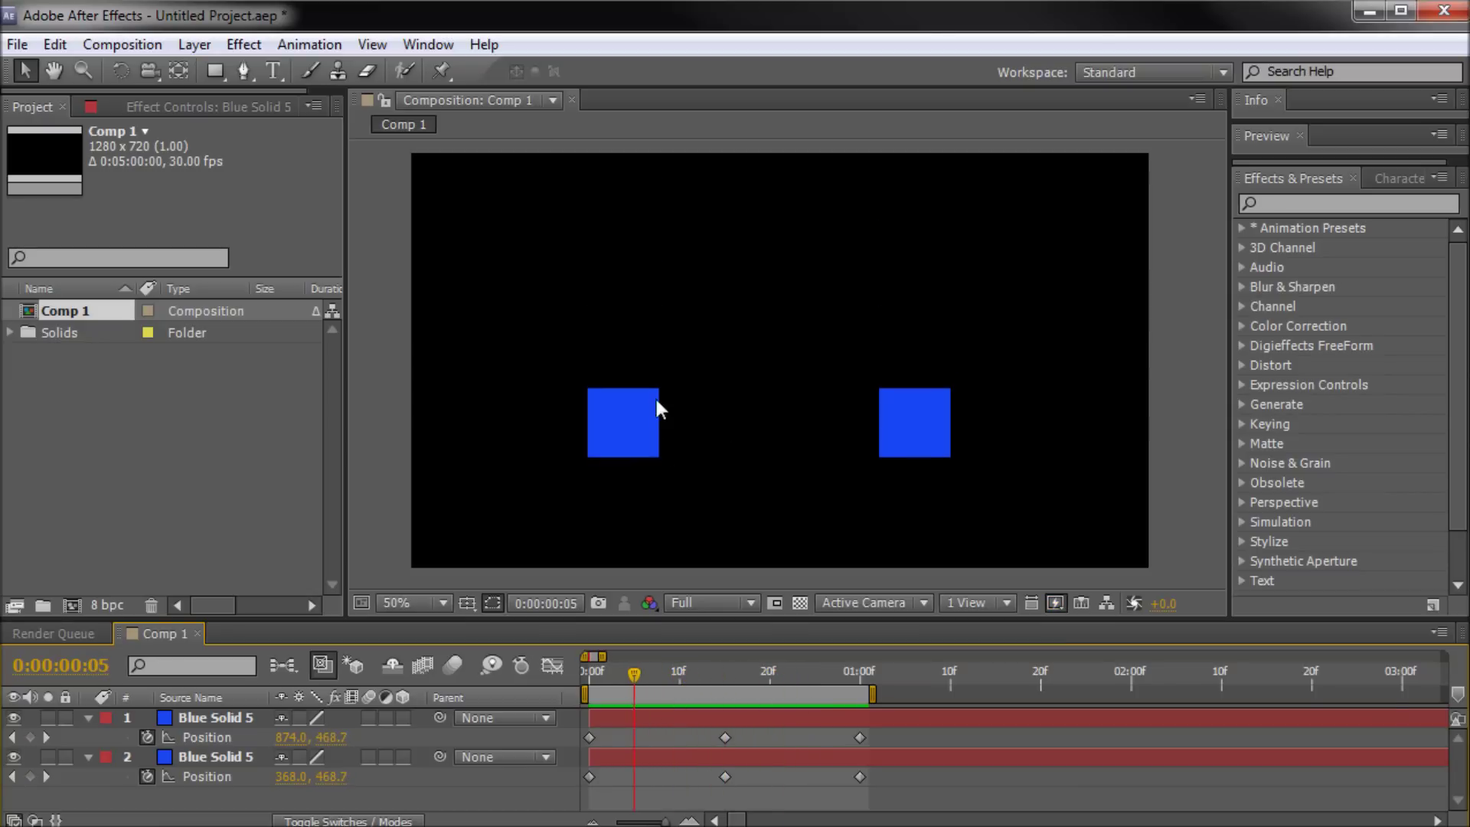
key(space)
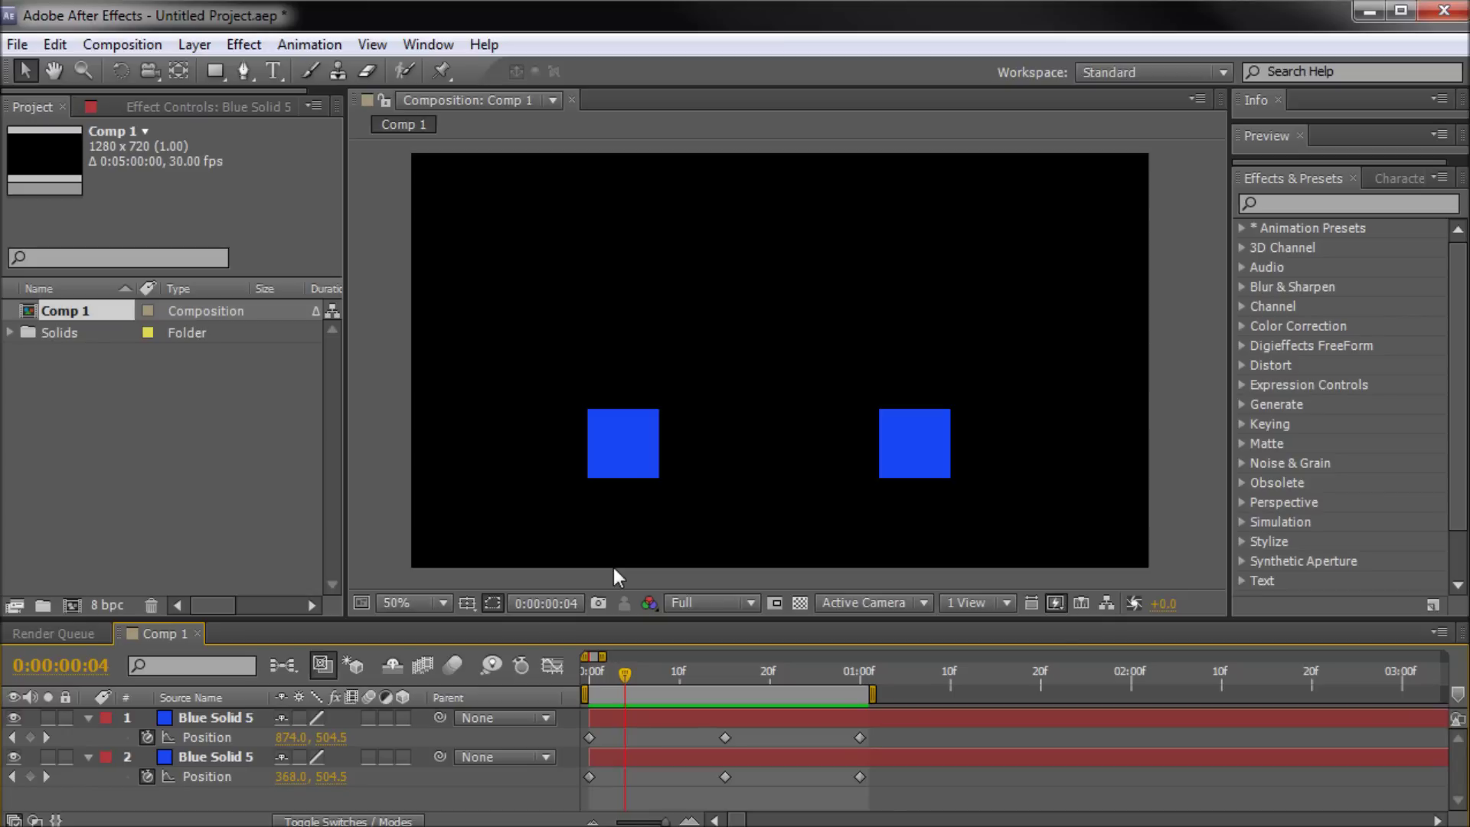
drag(622, 674, 719, 683)
click(1163, 429)
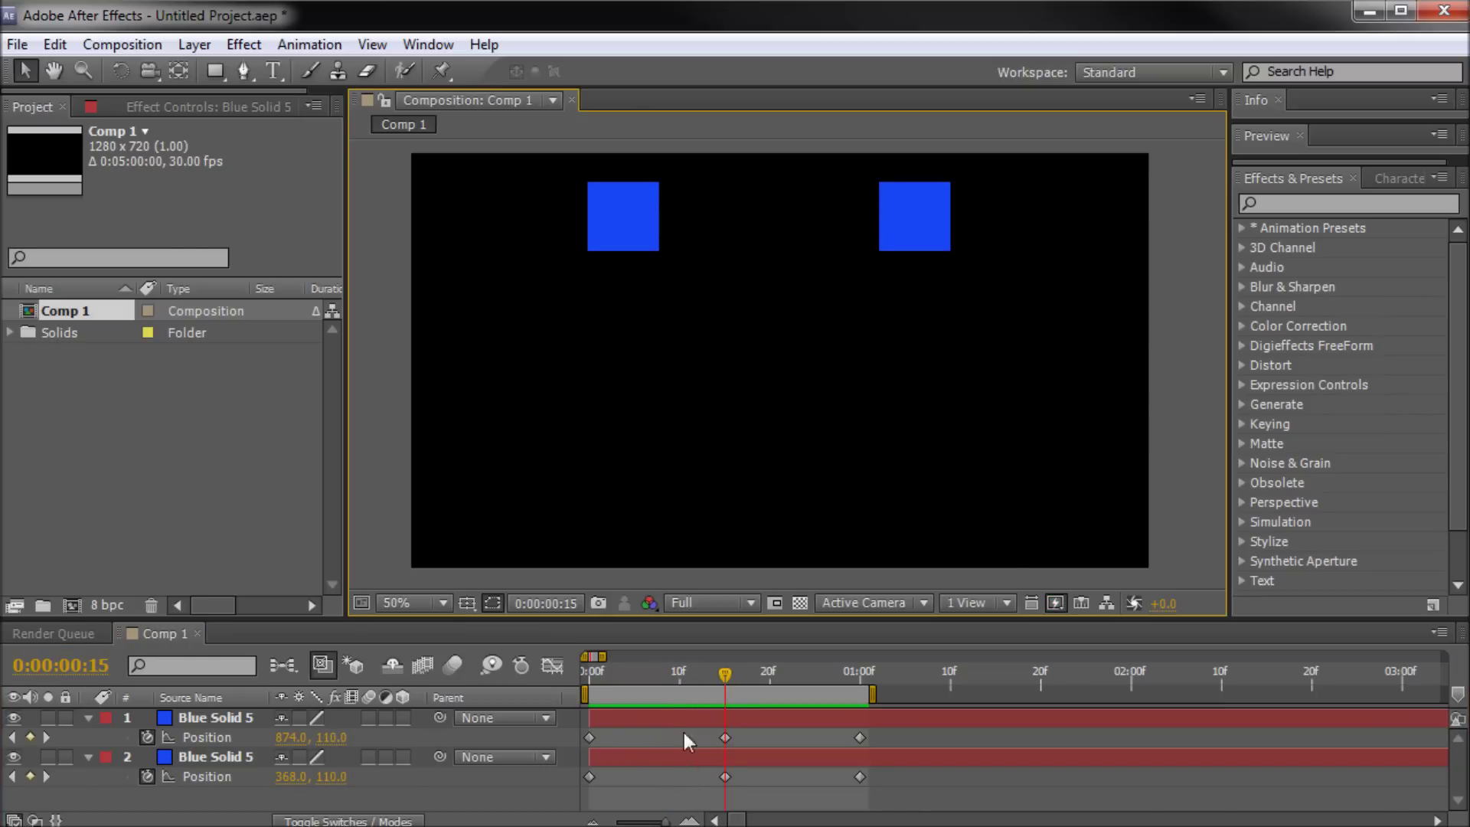
click(725, 734)
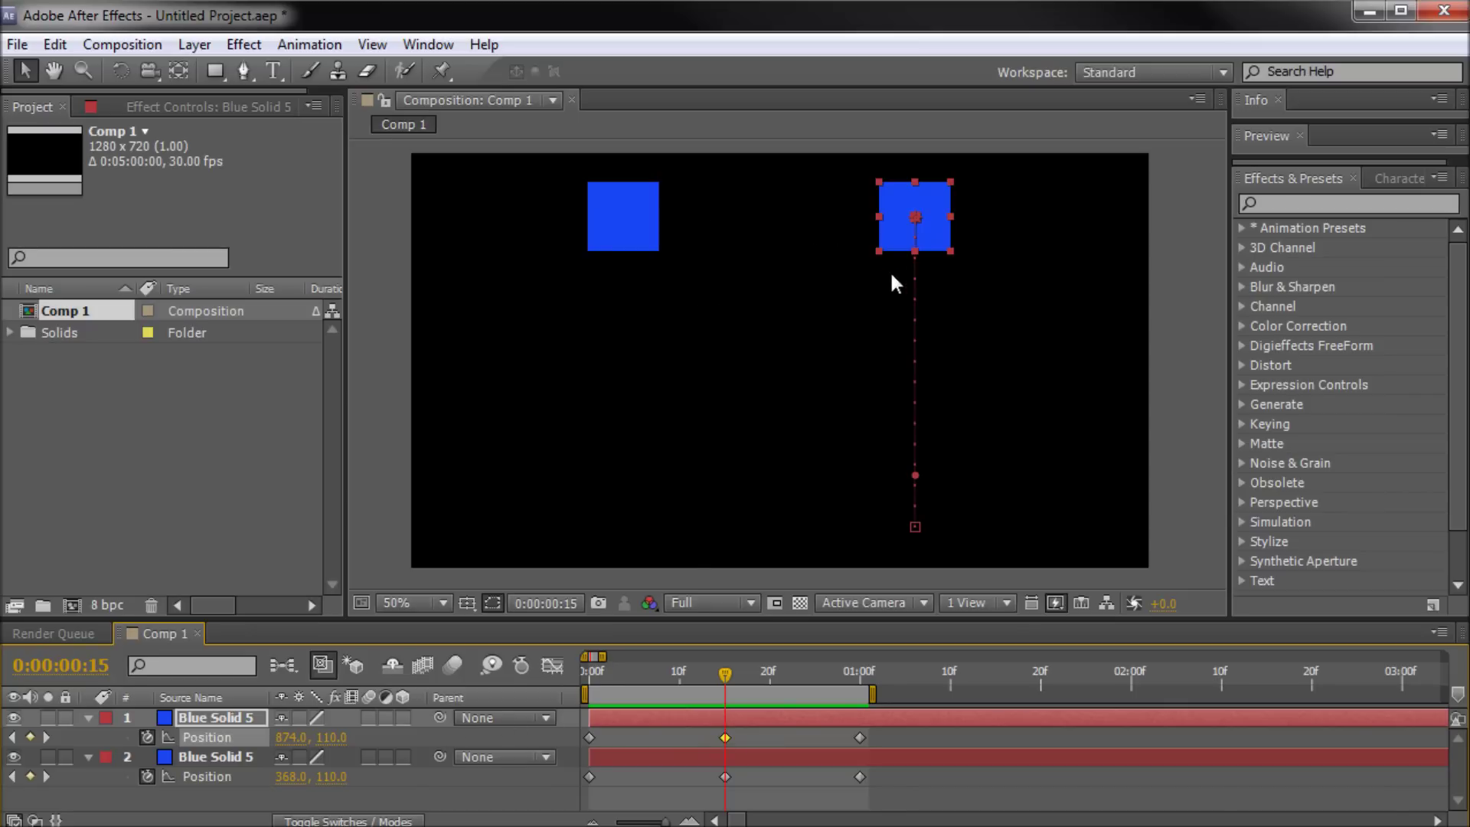
Apply Easy Ease to layer 1's frame-15 Position keyframe, leaving the original square linear
drag(714, 622, 710, 182)
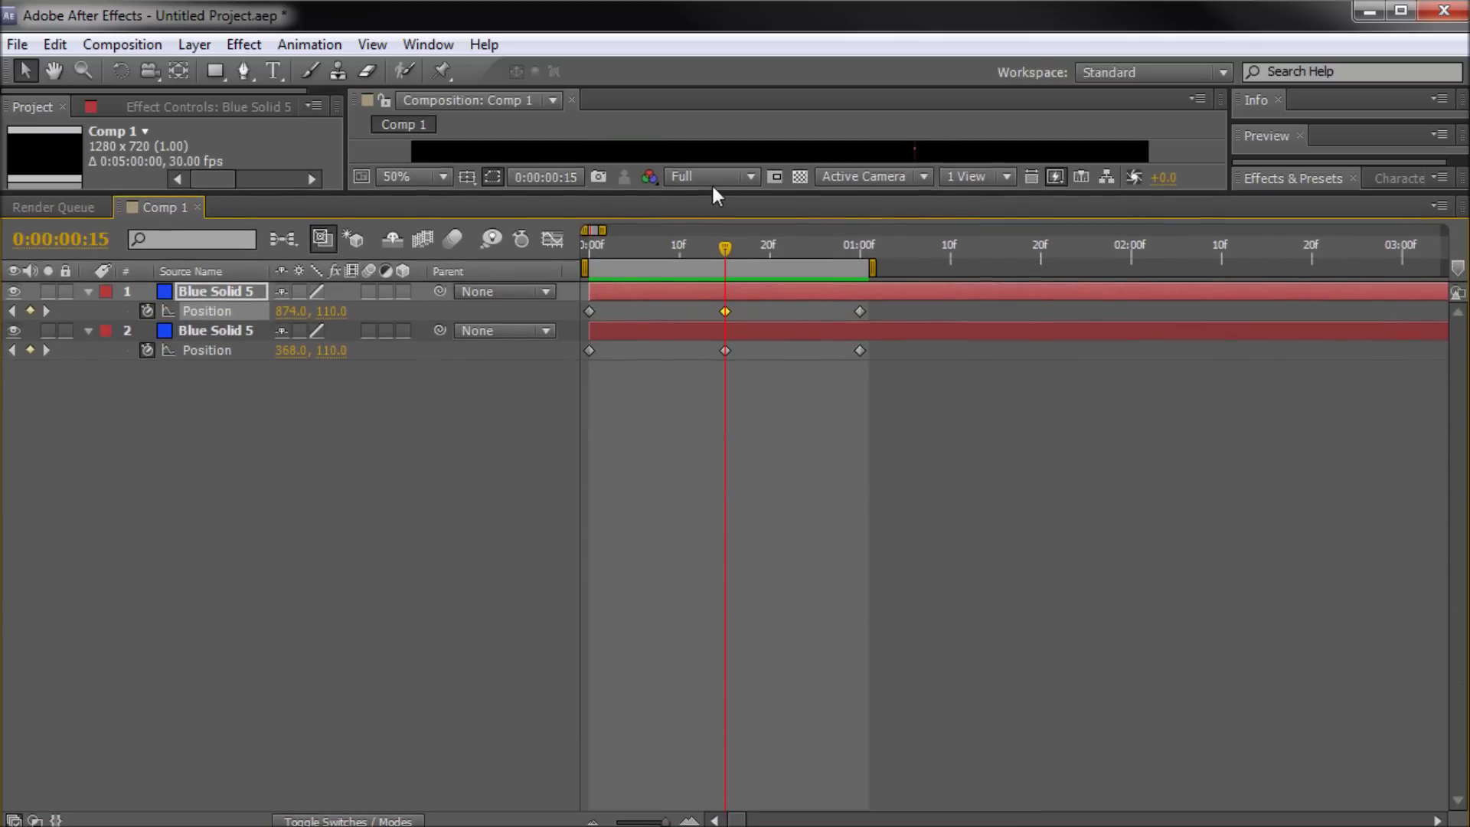
right_click(725, 311)
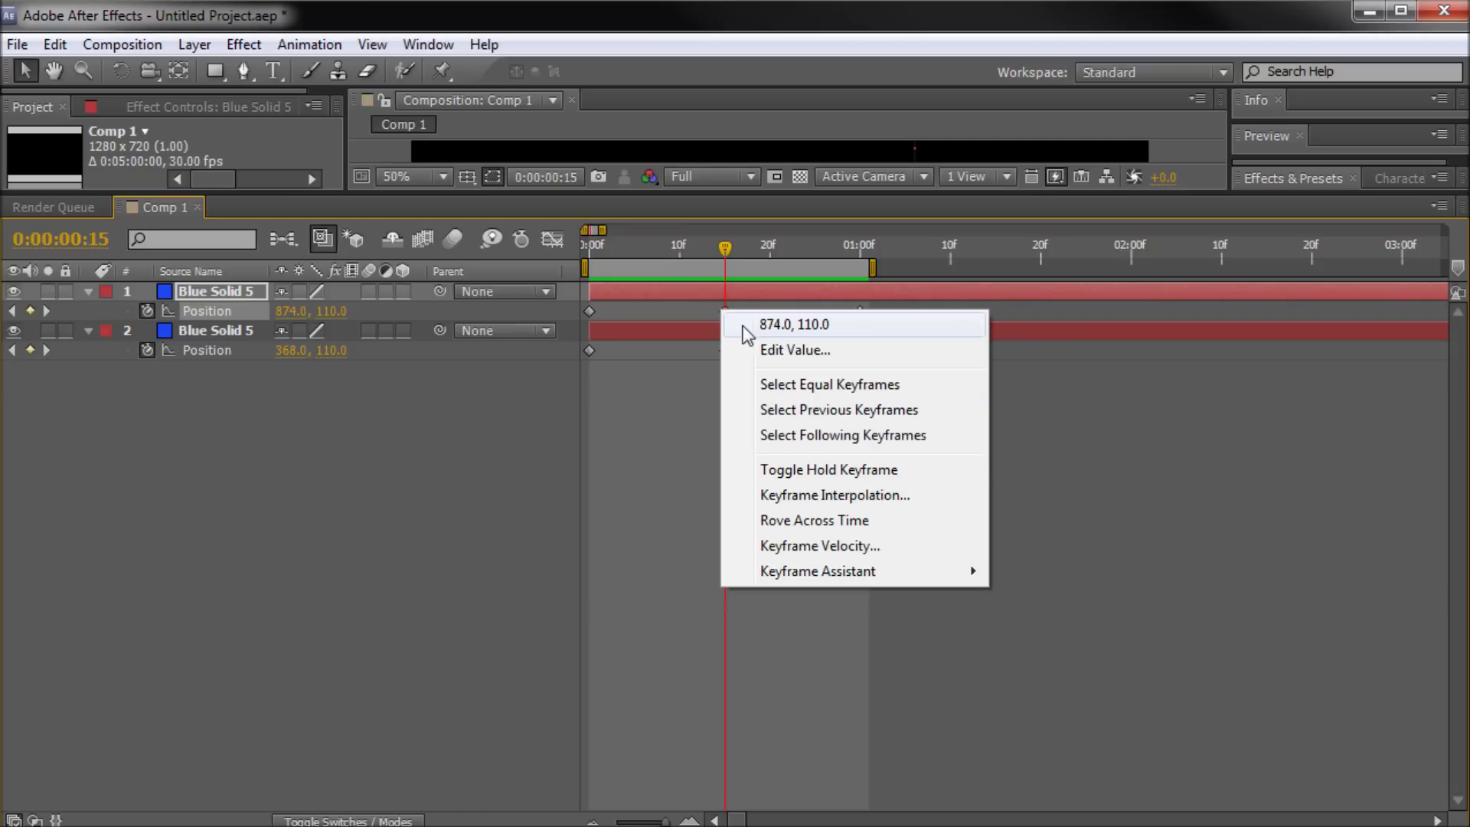
mouse_move(807, 571)
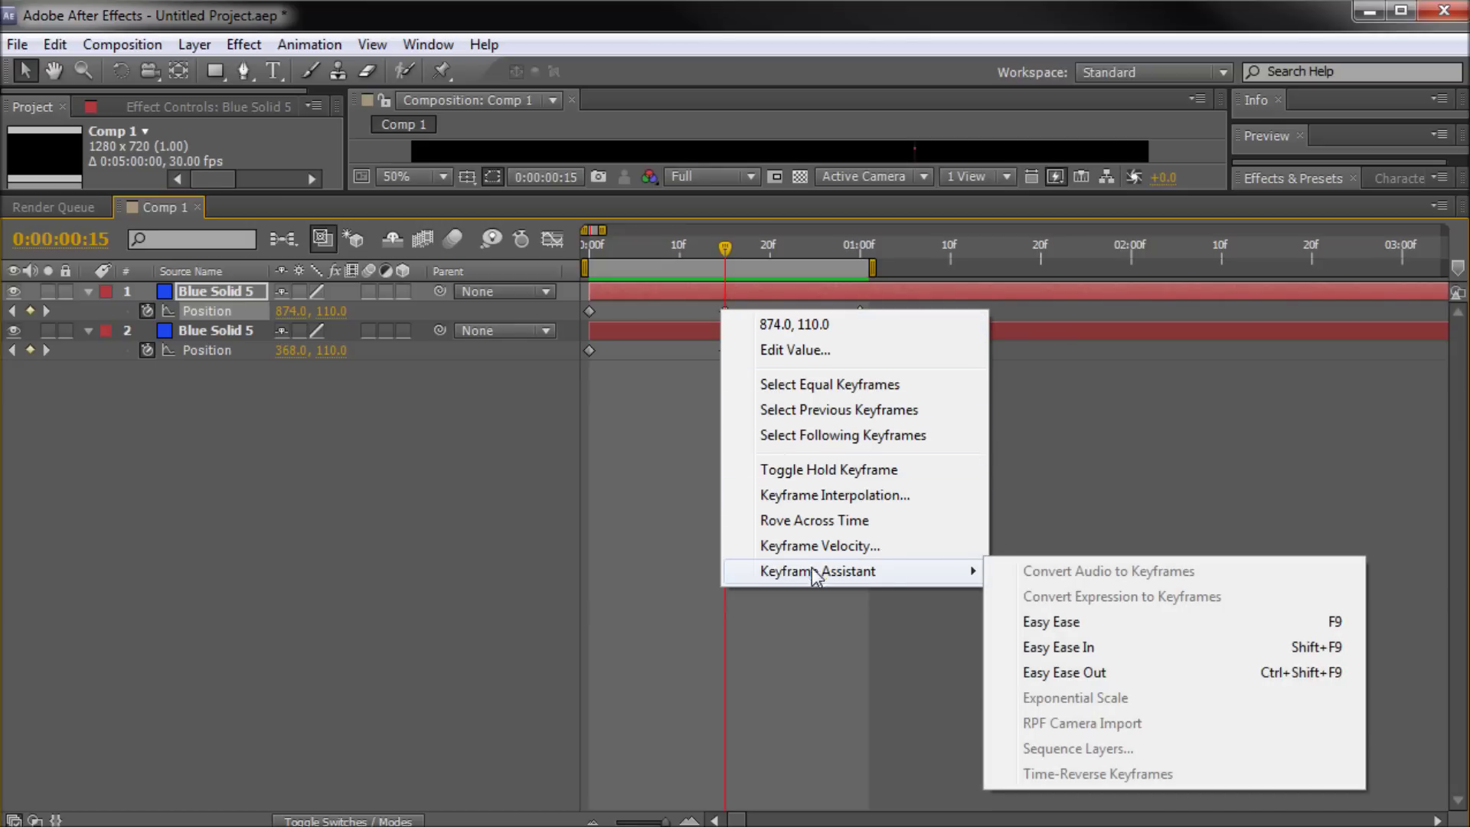
click(1051, 625)
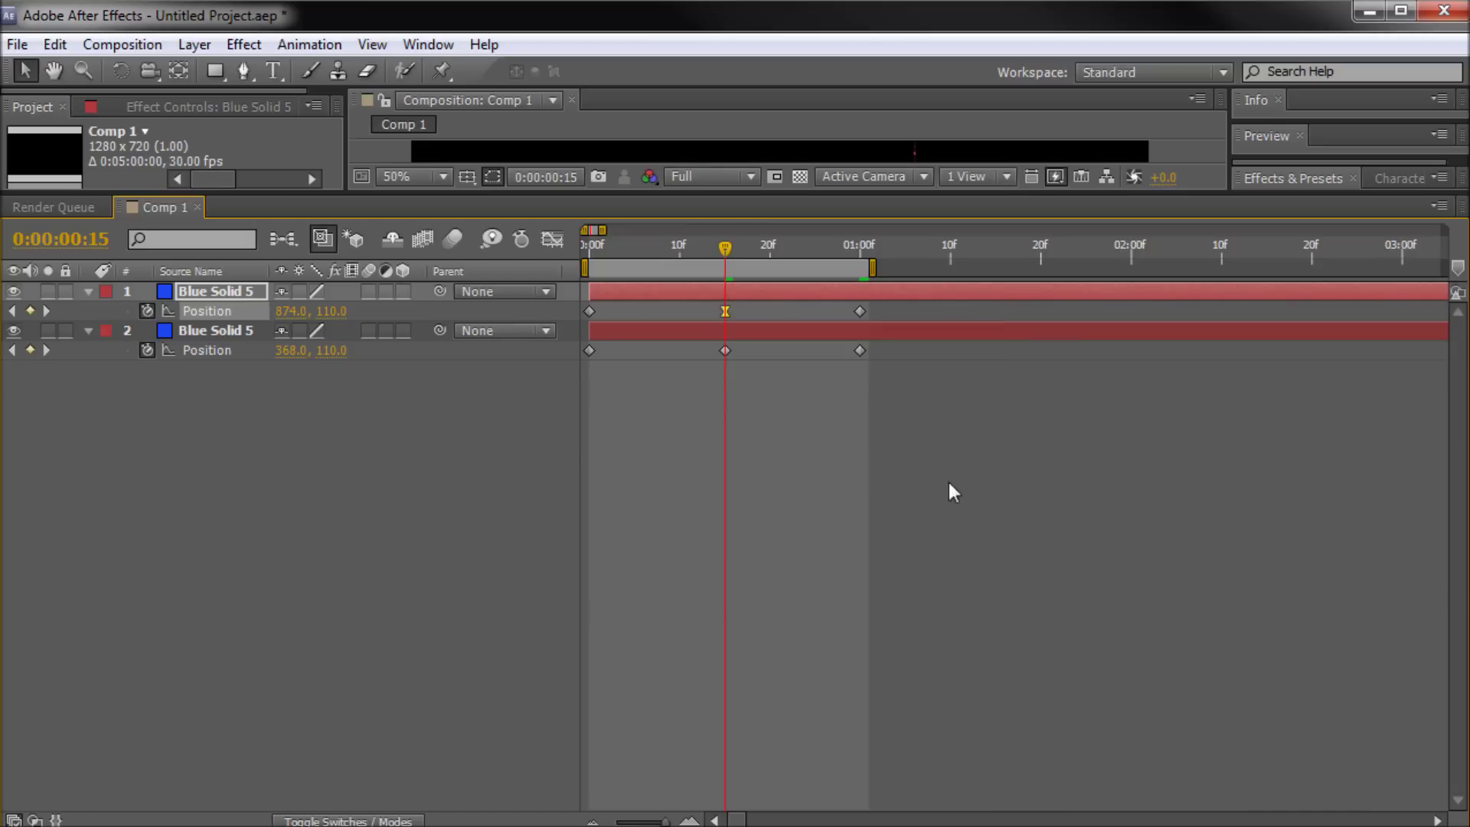
drag(700, 198, 780, 640)
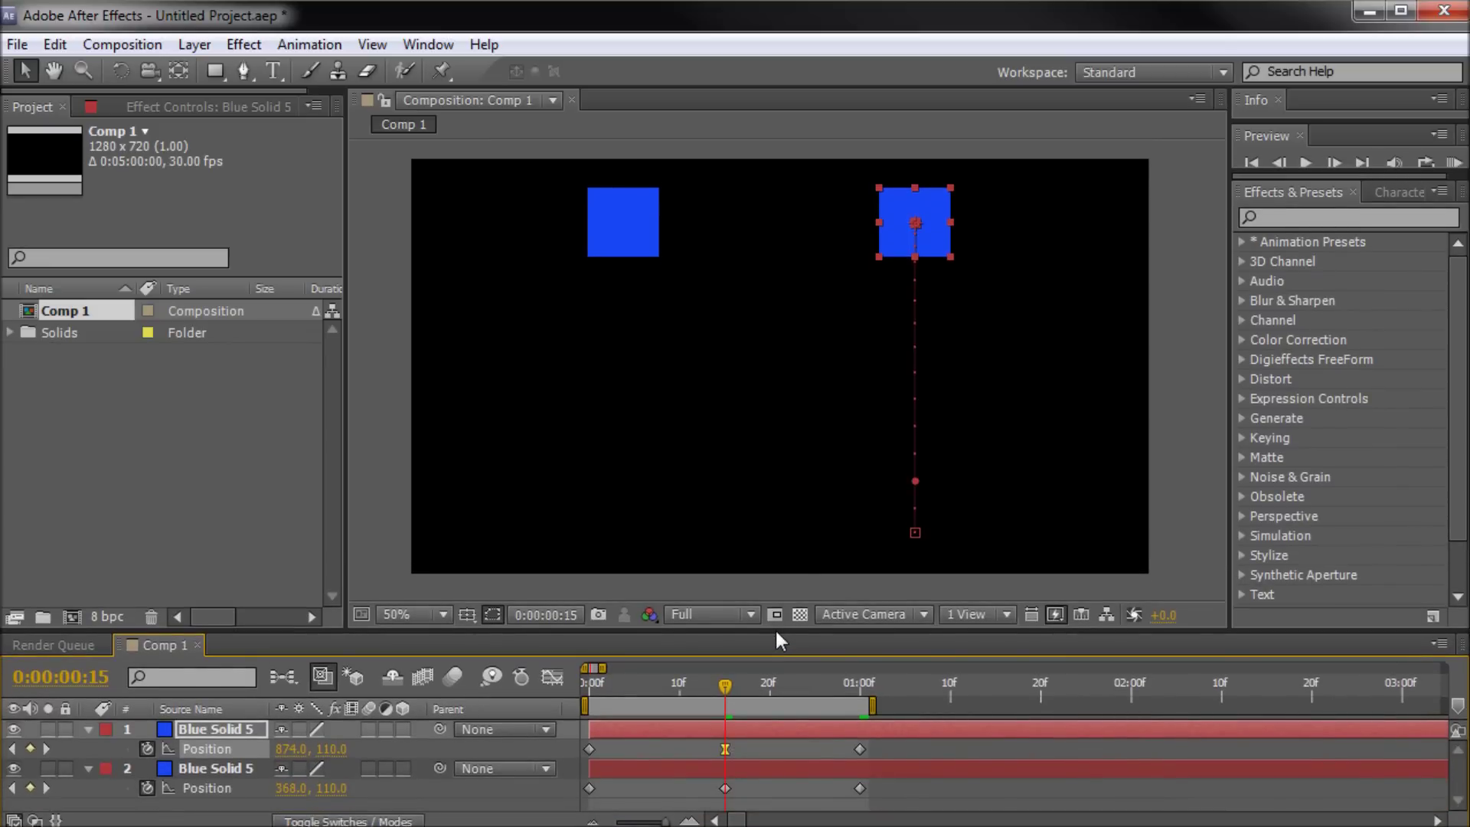
drag(732, 683, 605, 697)
click(1185, 363)
key(space)
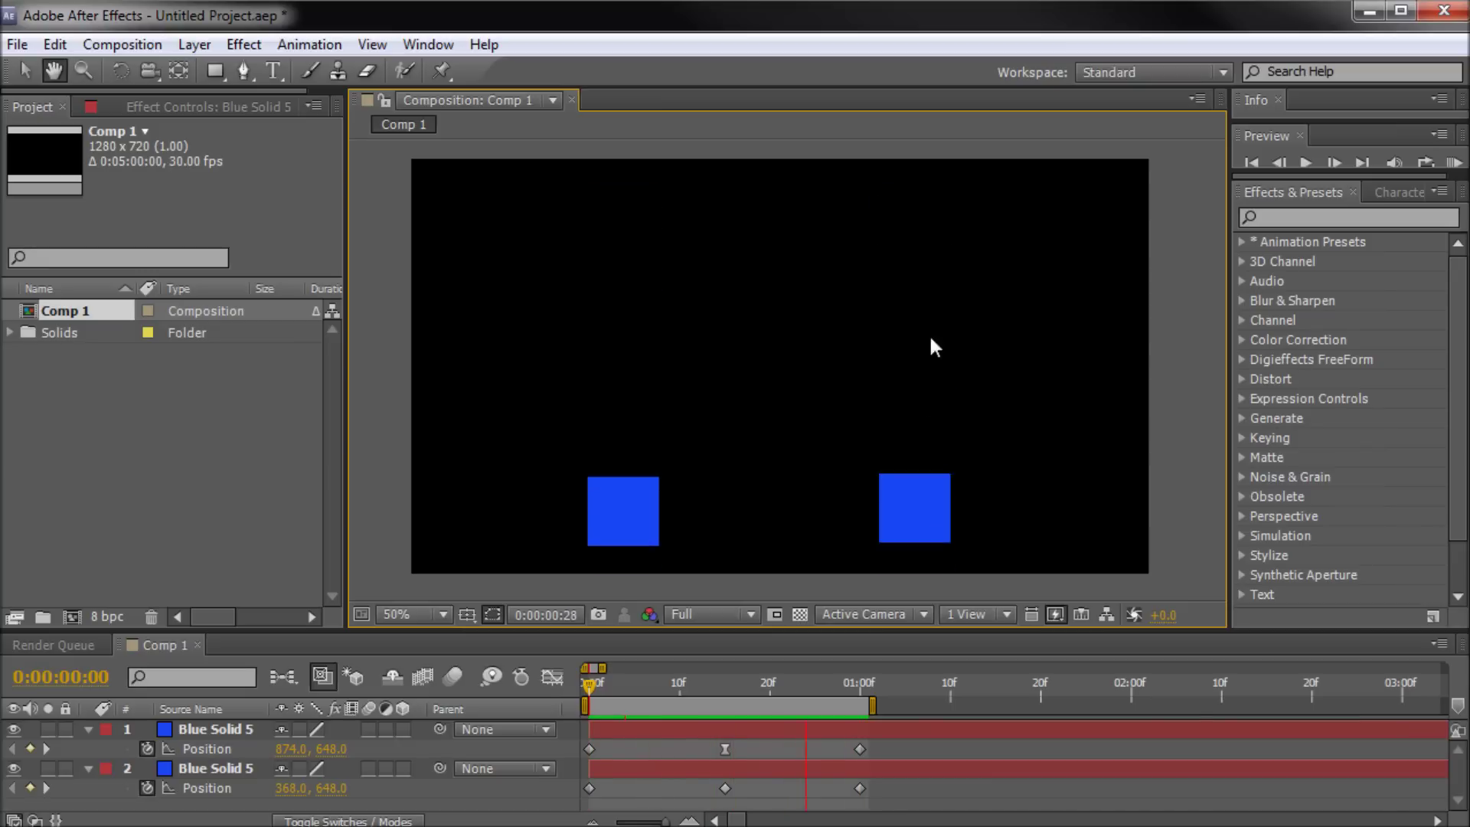
key(space)
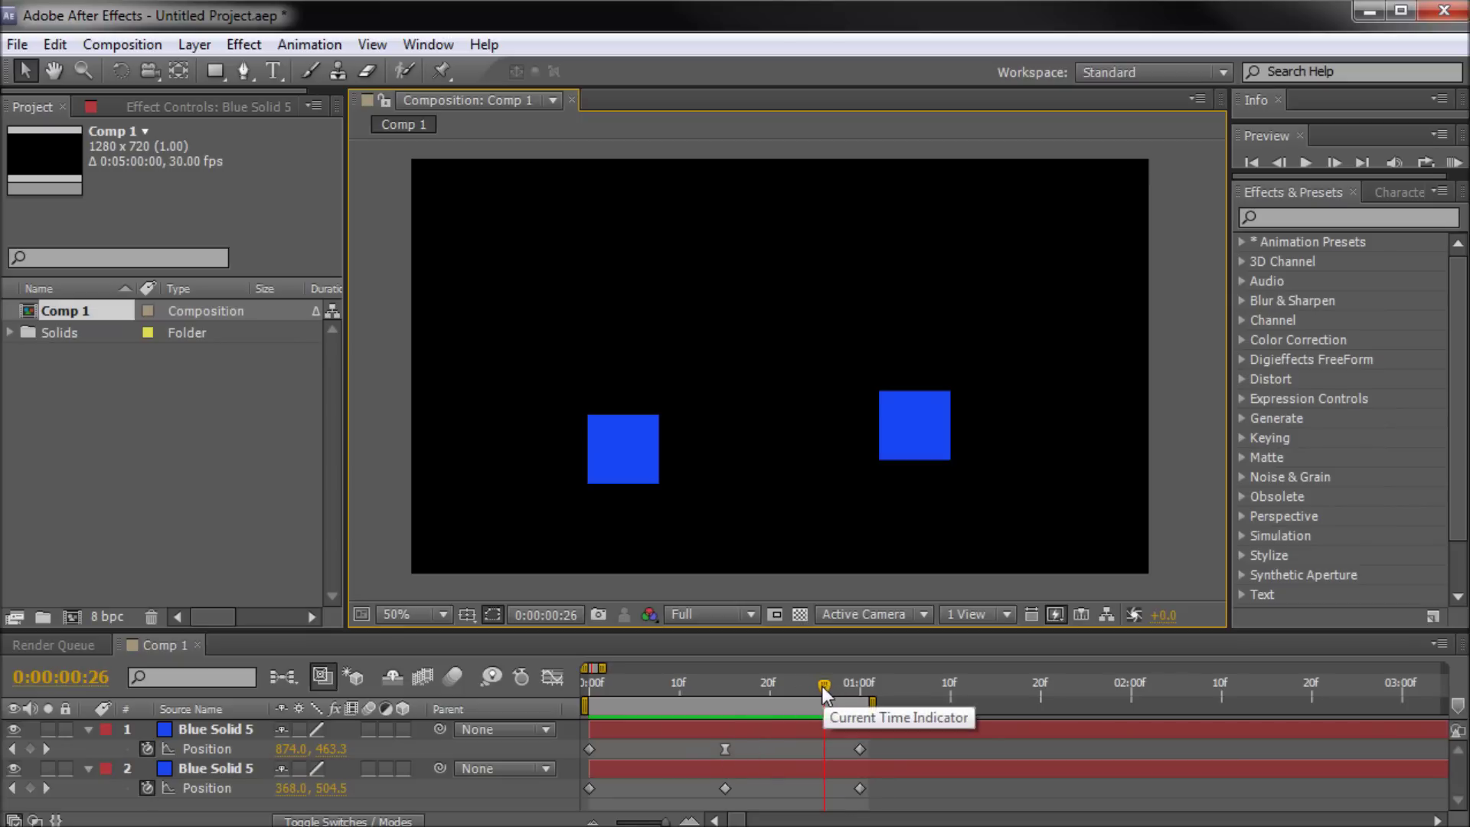
drag(824, 693, 644, 716)
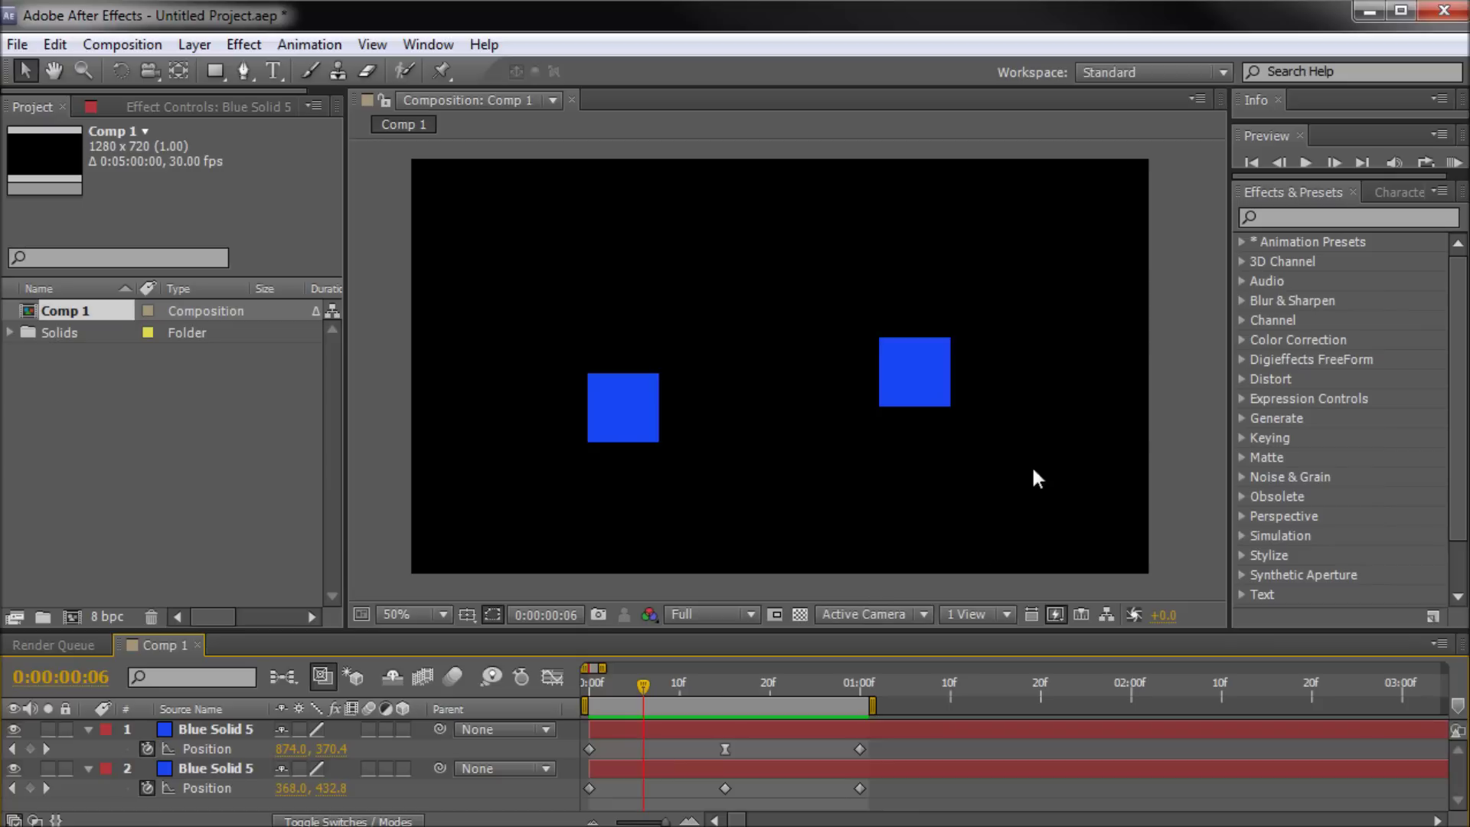